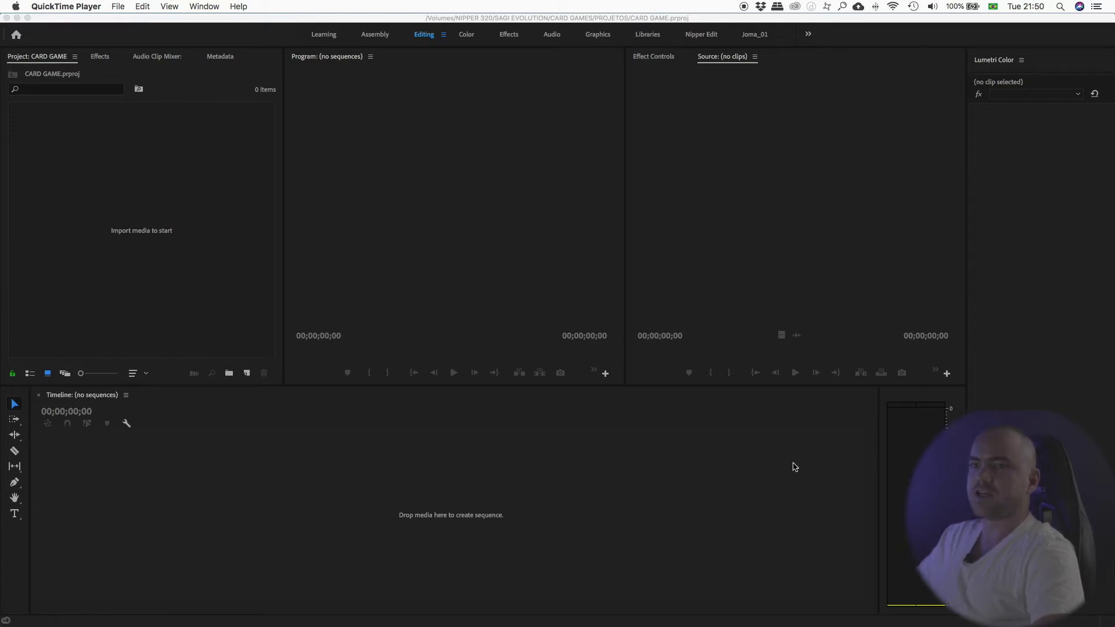
Bring the Premiere Pro window with the empty CARD GAME project in front of QuickTime Player.
click(103, 238)
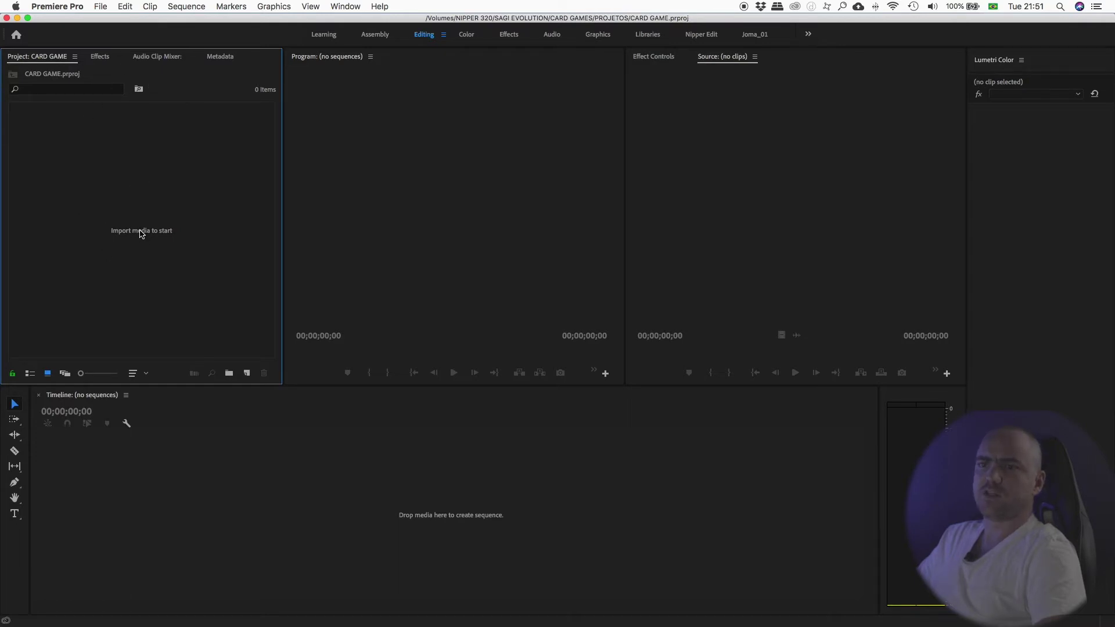
double_click(140, 233)
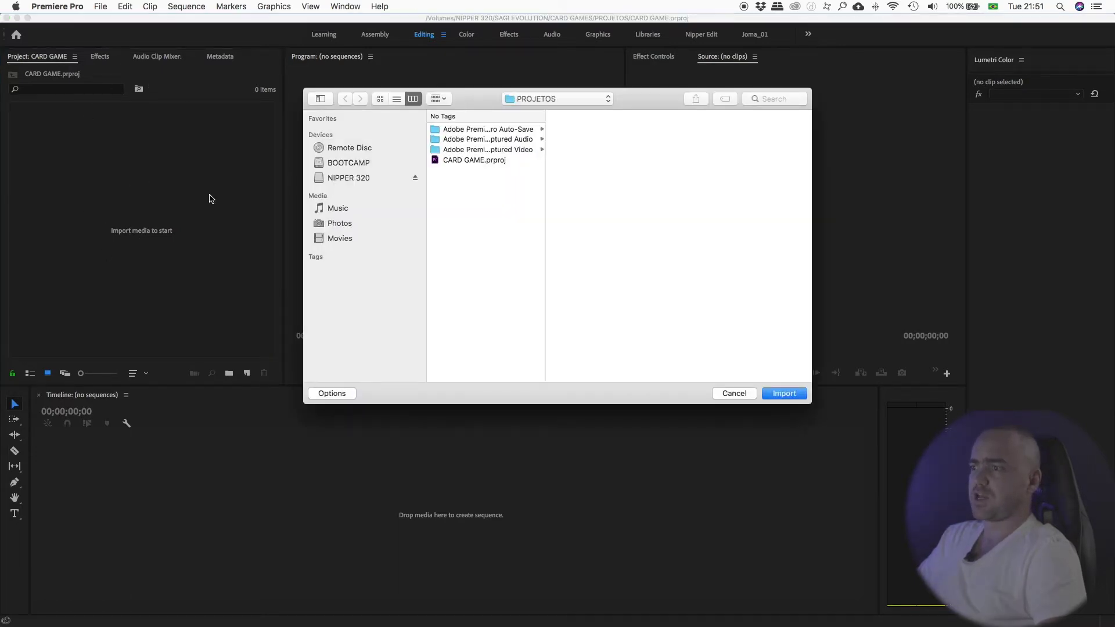
Dismiss the stray dialog and reopen File > Import on the PROJETOS folder.
key(Escape)
click(100, 7)
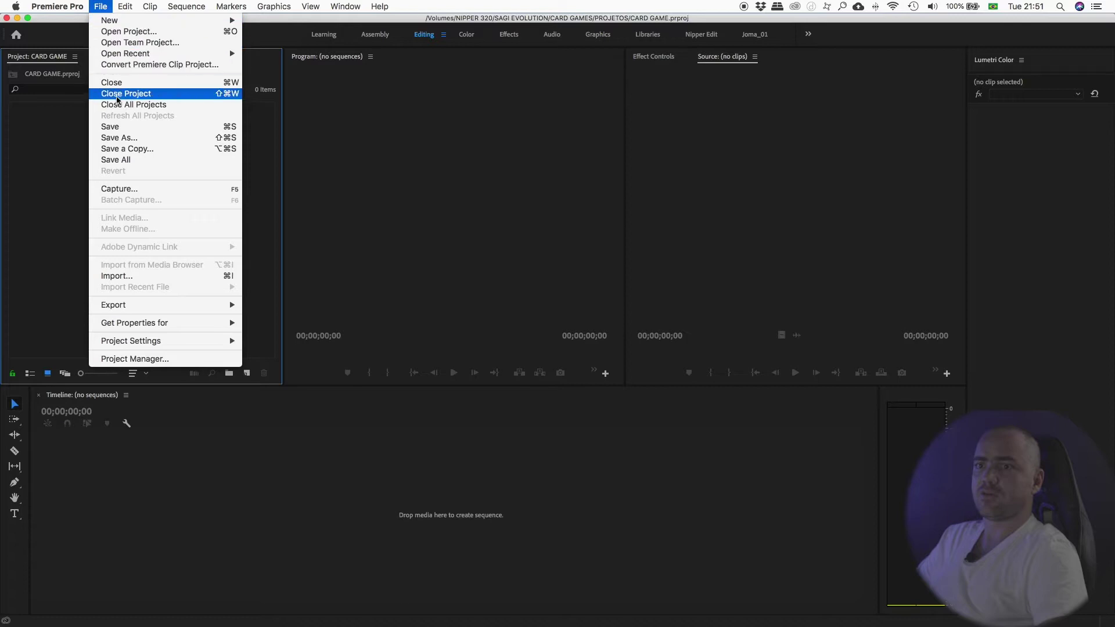
click(228, 276)
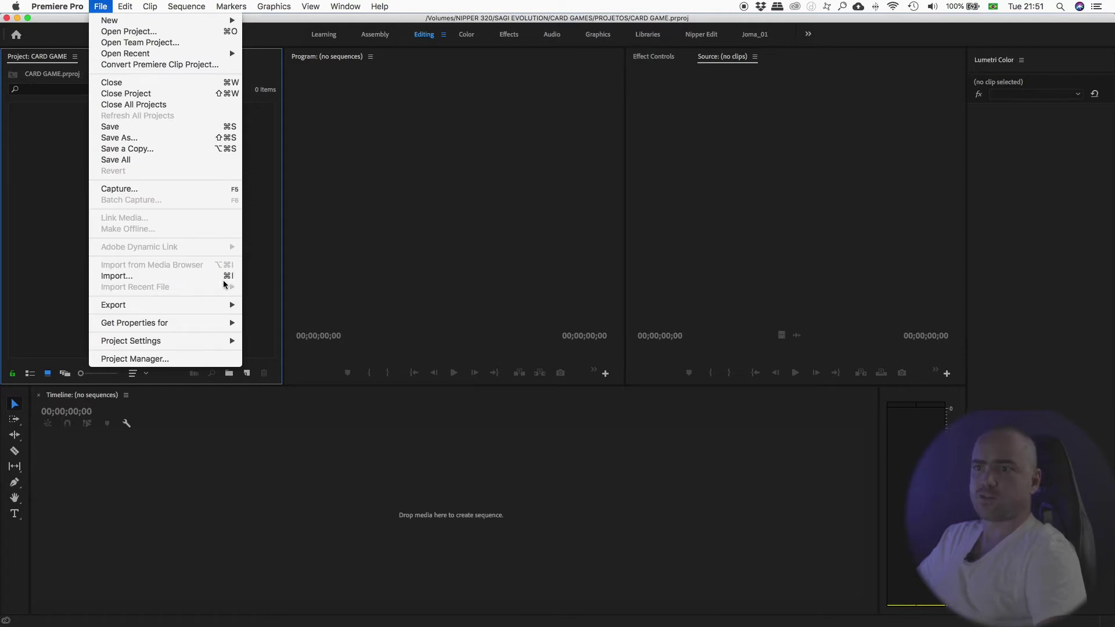
click(157, 276)
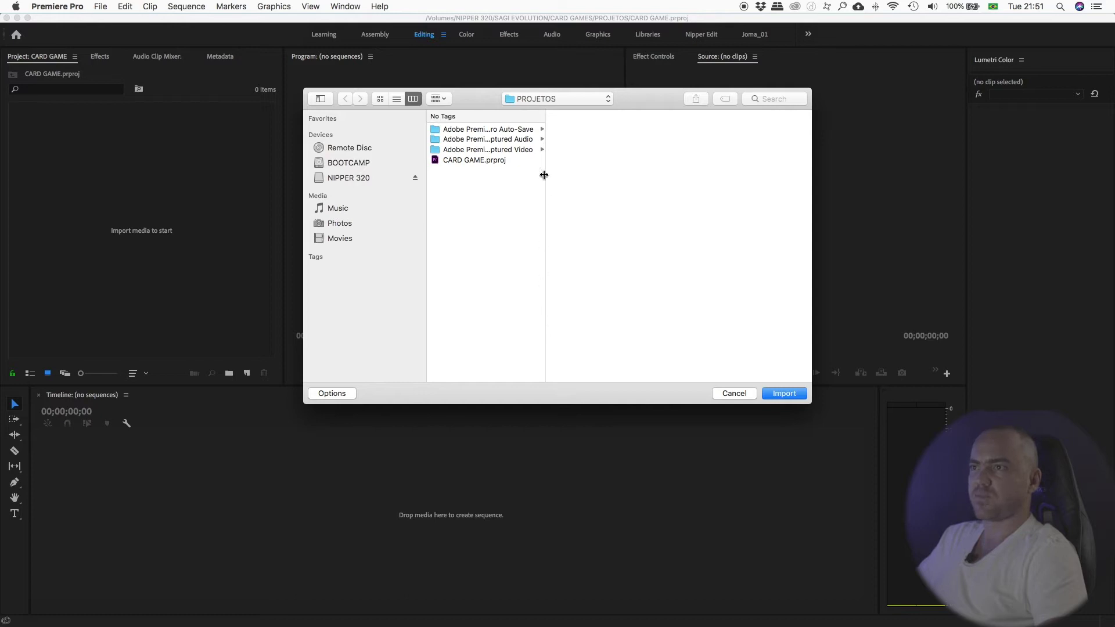
Import clip C0234.MP4 from NIPPER 320 > SAGI EVOLUTION > CARD GAMES > BRUTAS.
click(551, 100)
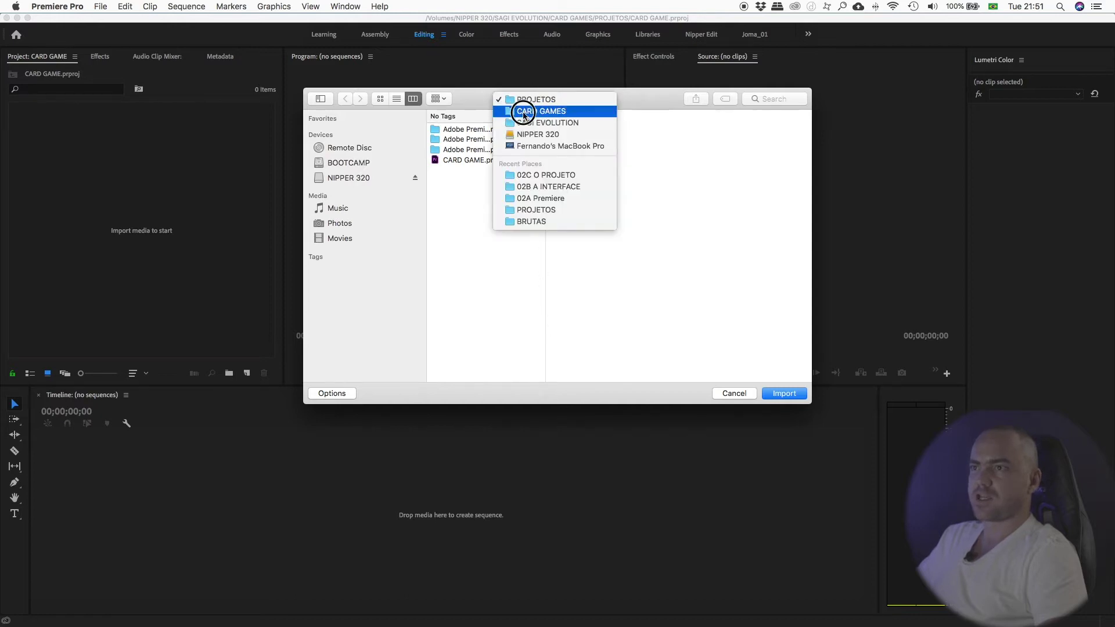
click(538, 134)
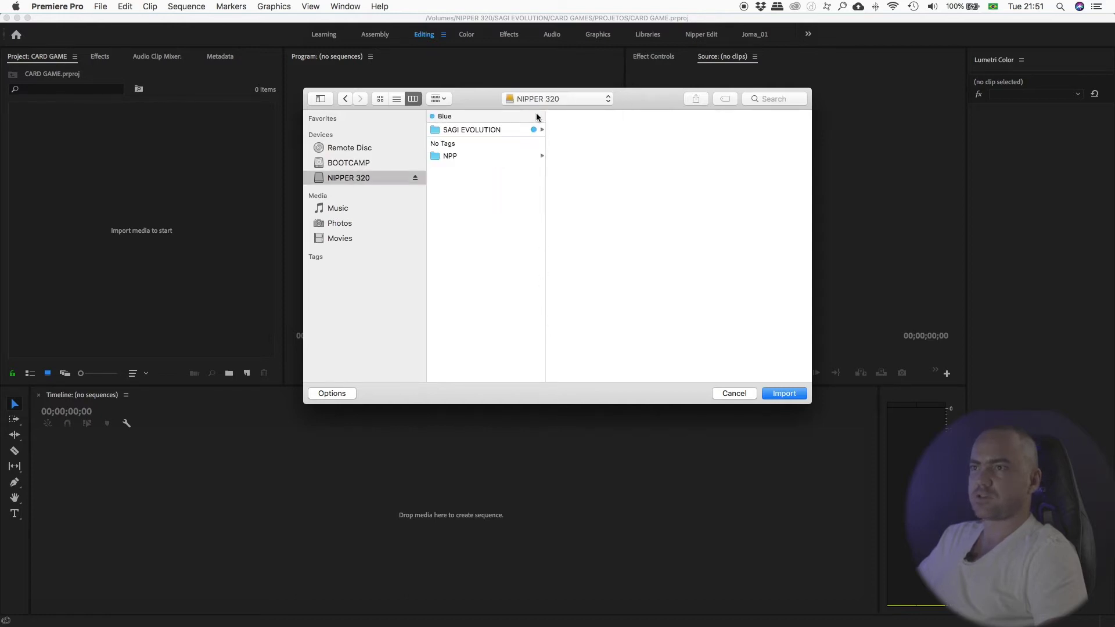
click(475, 130)
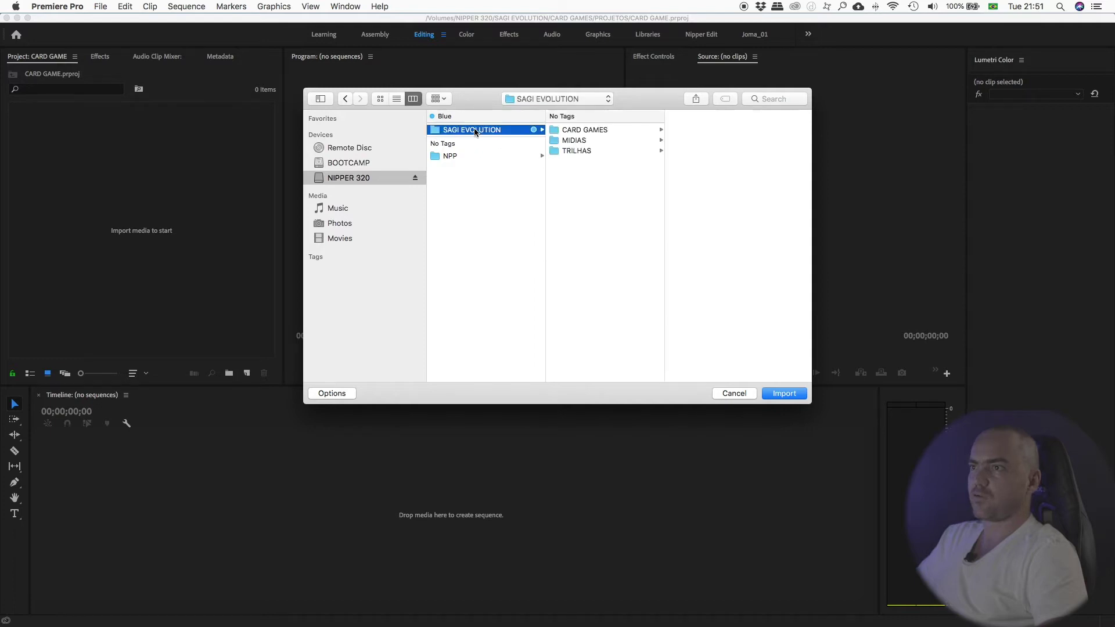
click(586, 130)
drag(648, 103, 534, 135)
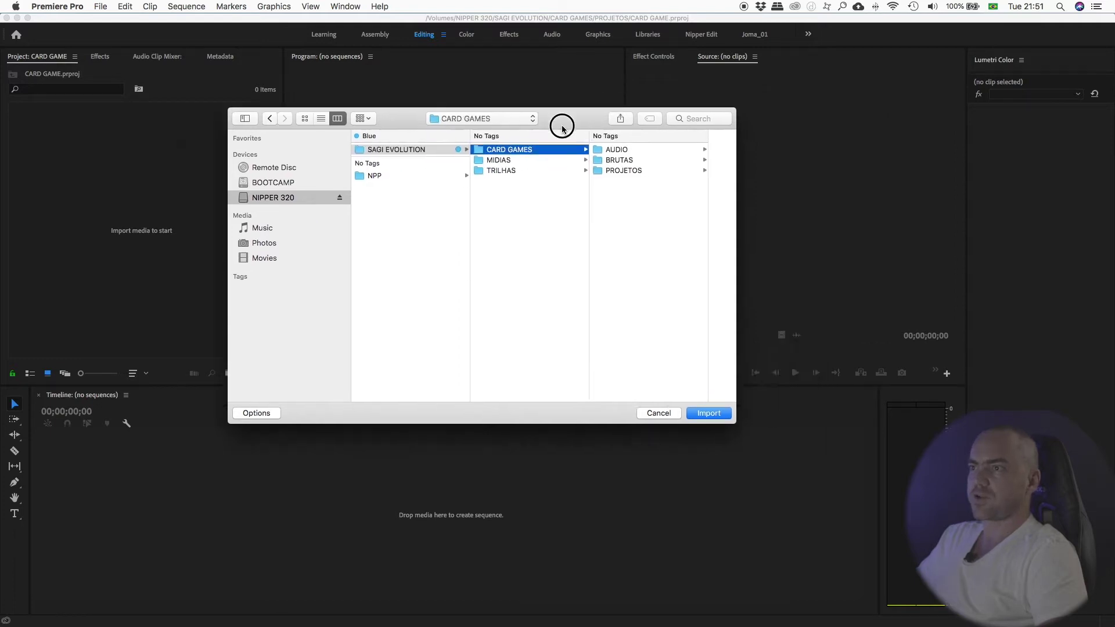
click(598, 173)
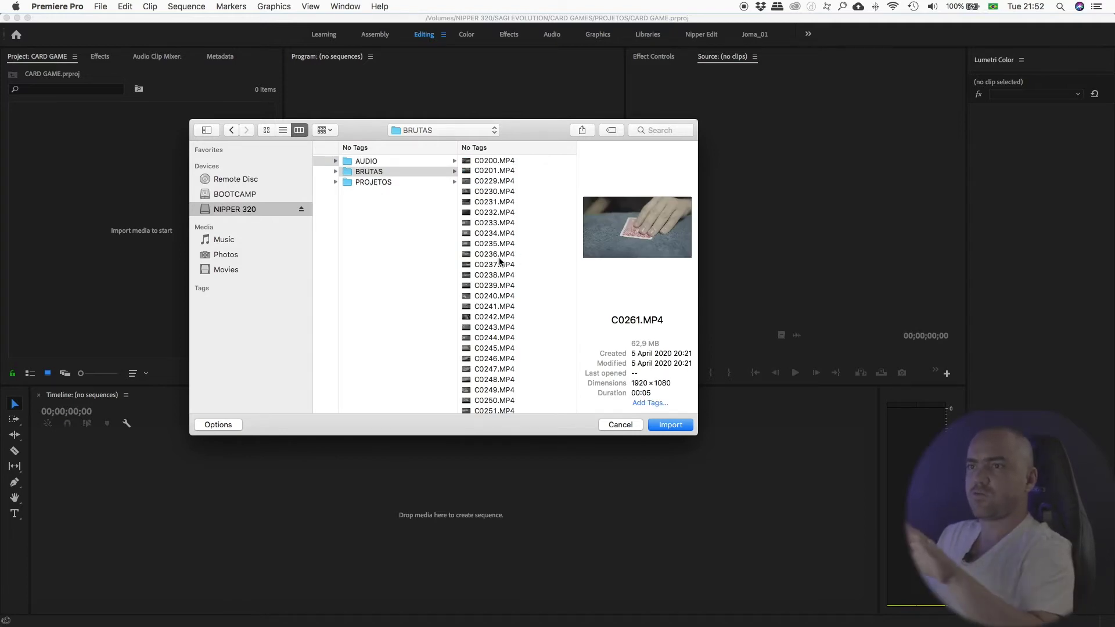
drag(340, 120, 471, 153)
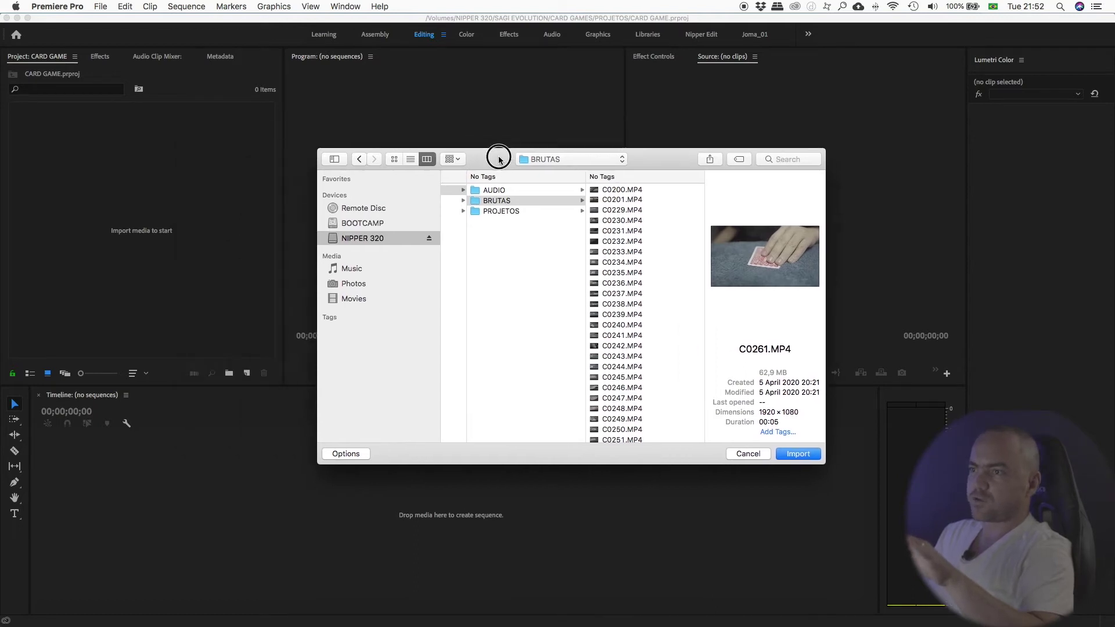
click(621, 266)
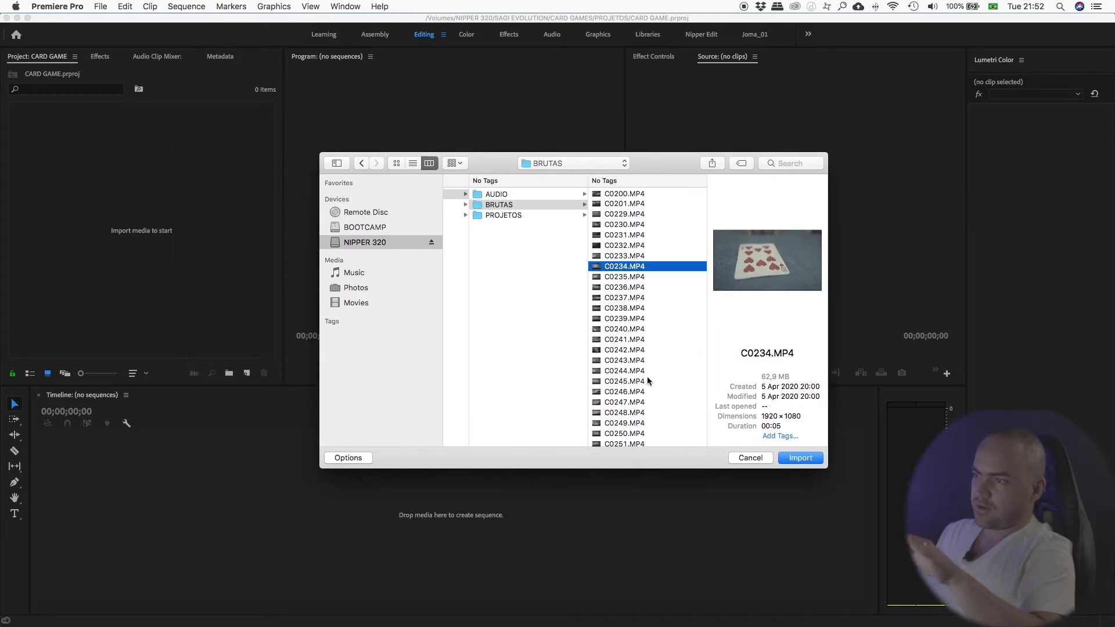
click(799, 458)
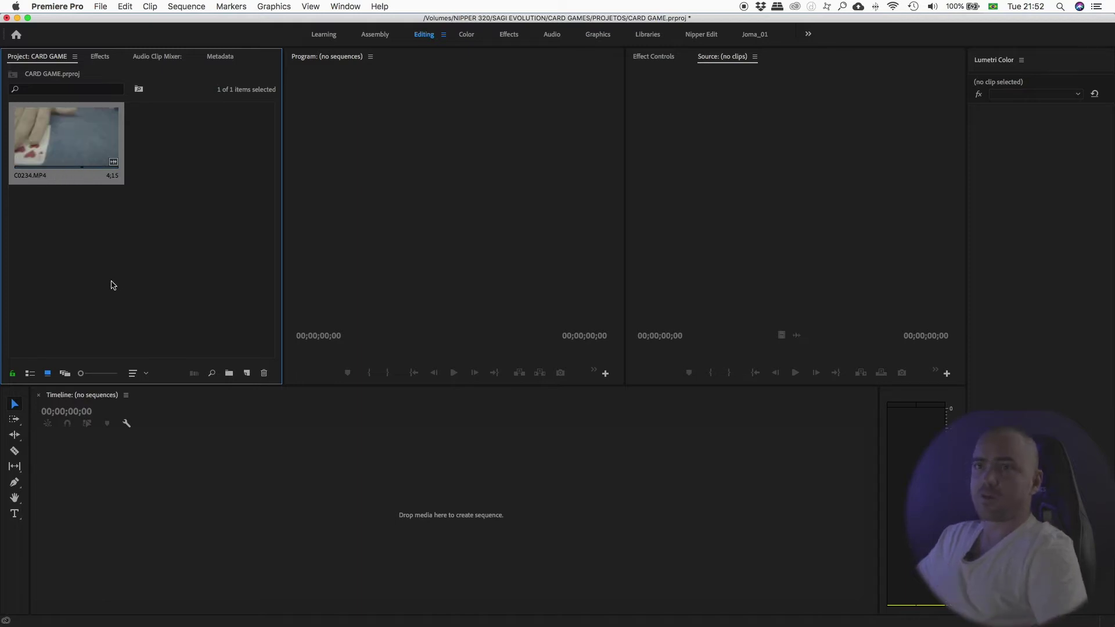
Undo the import of C0234.MP4, leaving the project empty.
click(100, 7)
click(100, 6)
click(125, 7)
click(137, 23)
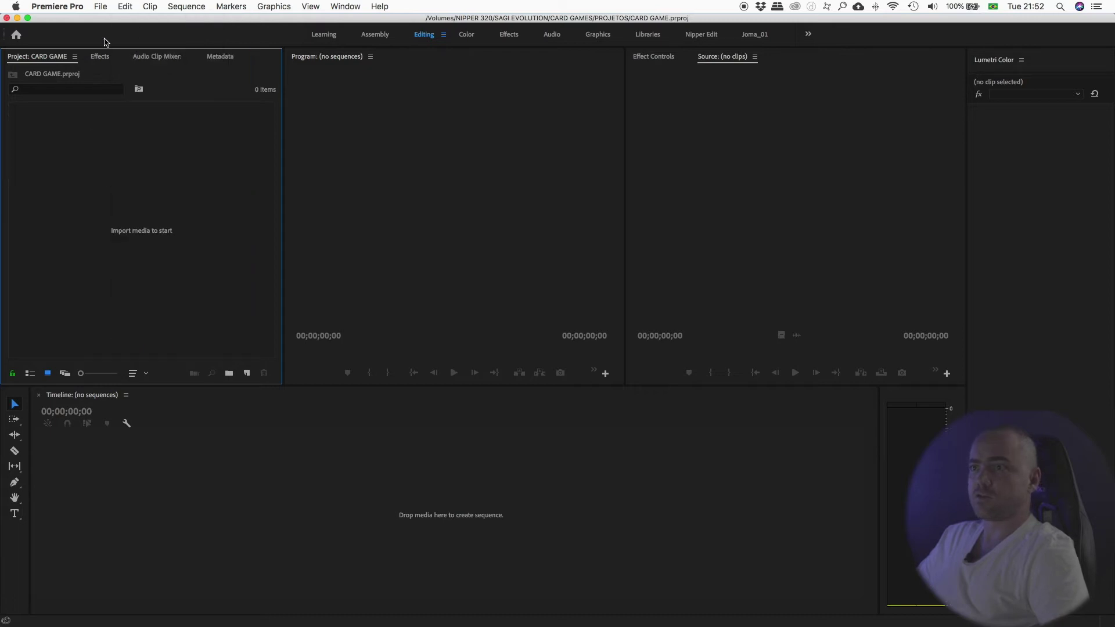
click(112, 227)
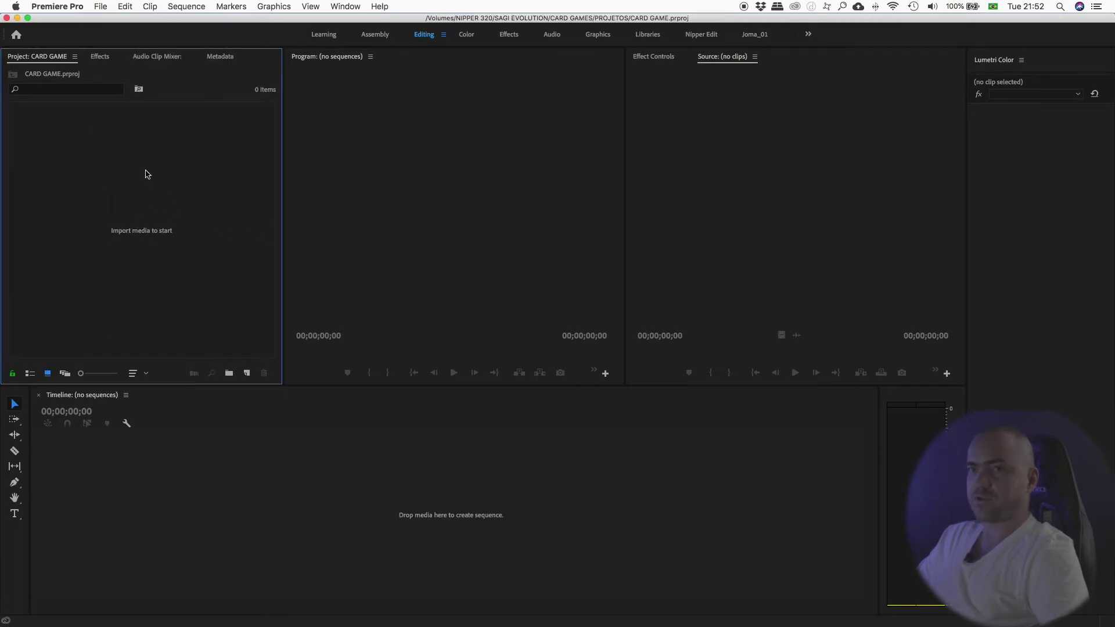
Reopen Import, browse to CARD GAMES and import the whole BRUTAS folder.
click(101, 7)
click(228, 276)
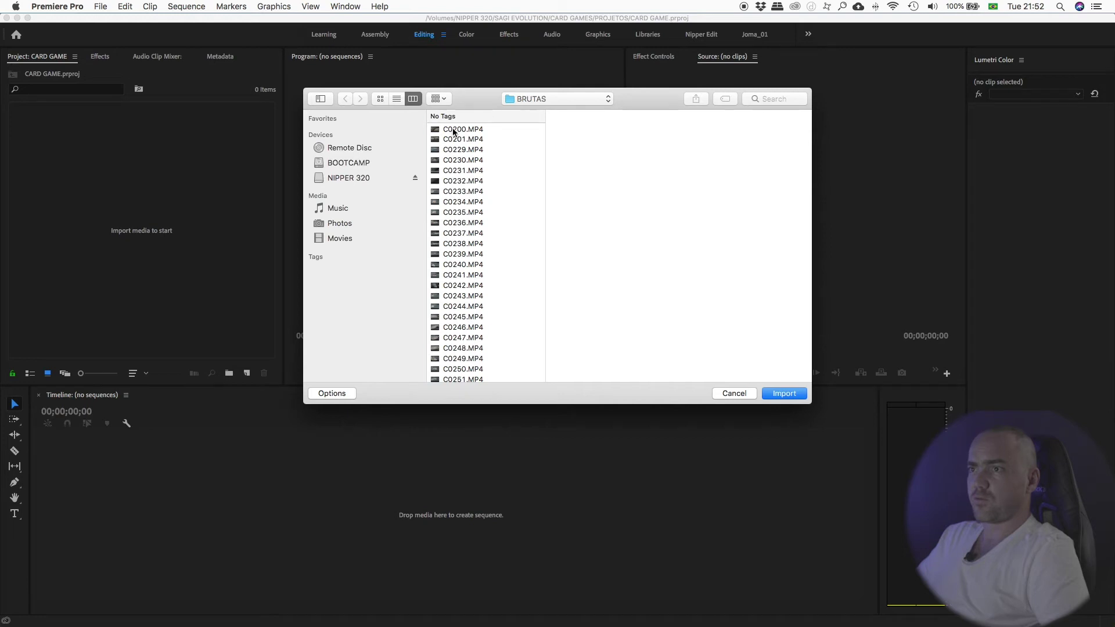
drag(488, 129, 488, 253)
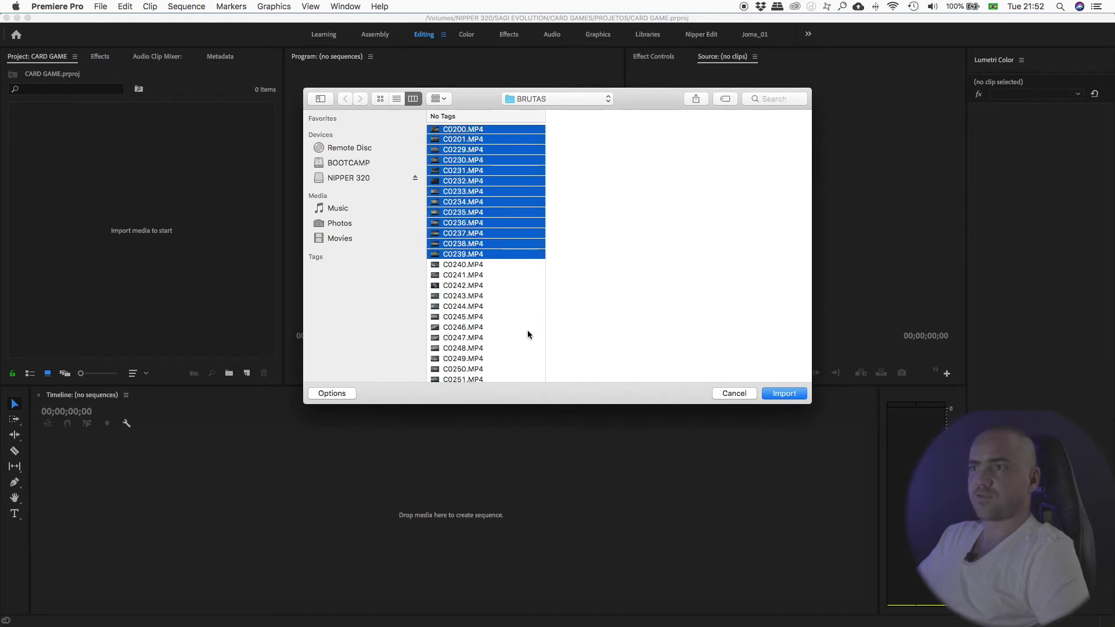
click(543, 99)
click(552, 133)
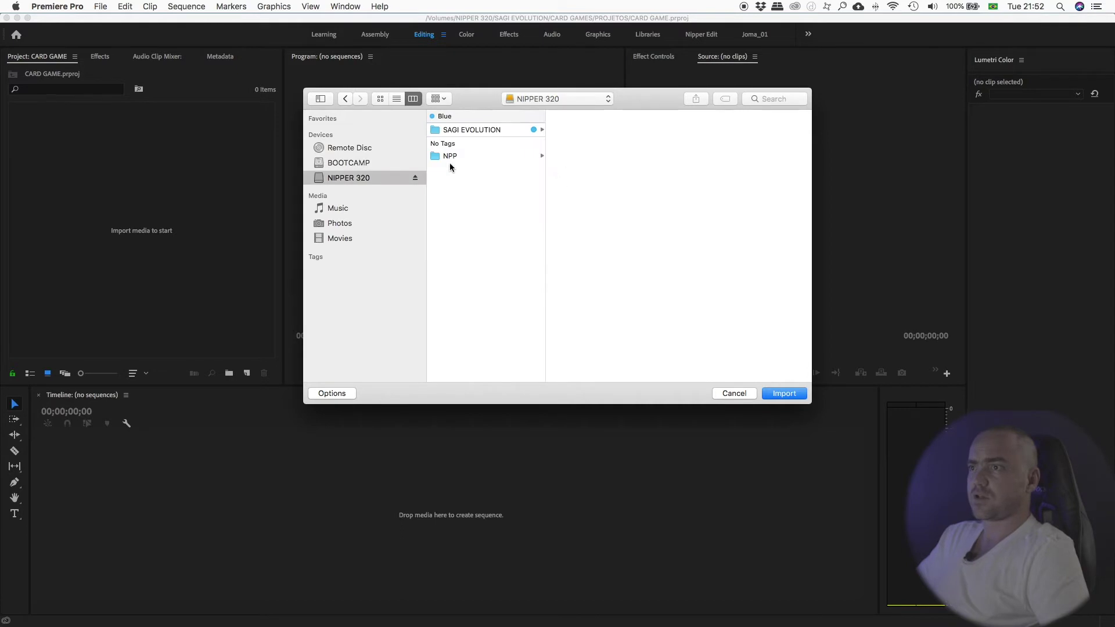
click(471, 130)
click(578, 130)
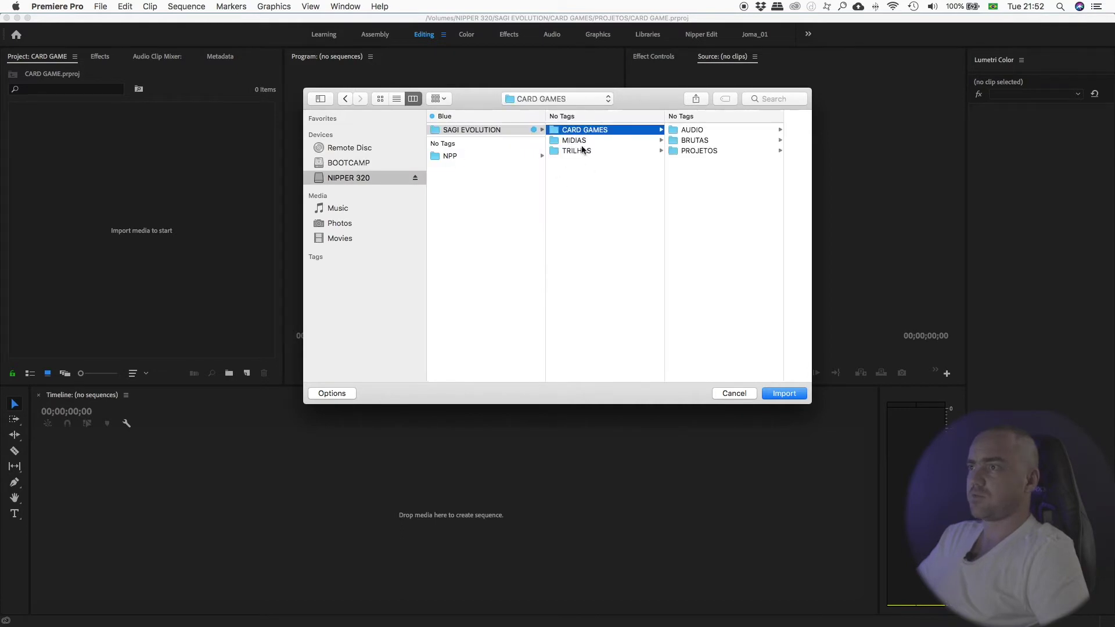
click(694, 141)
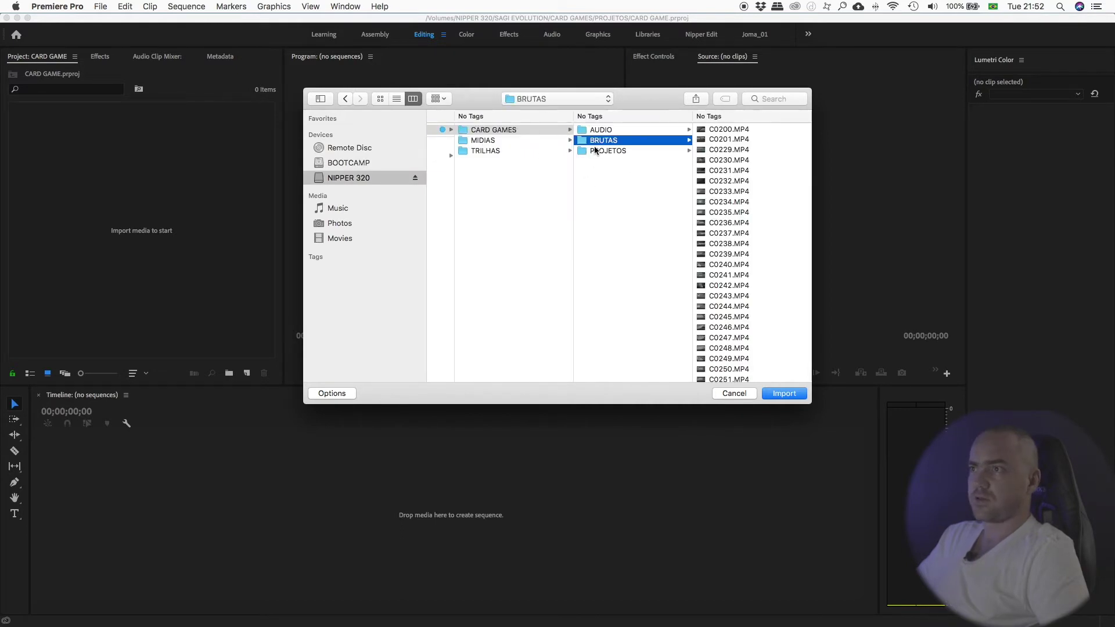
drag(642, 96, 555, 108)
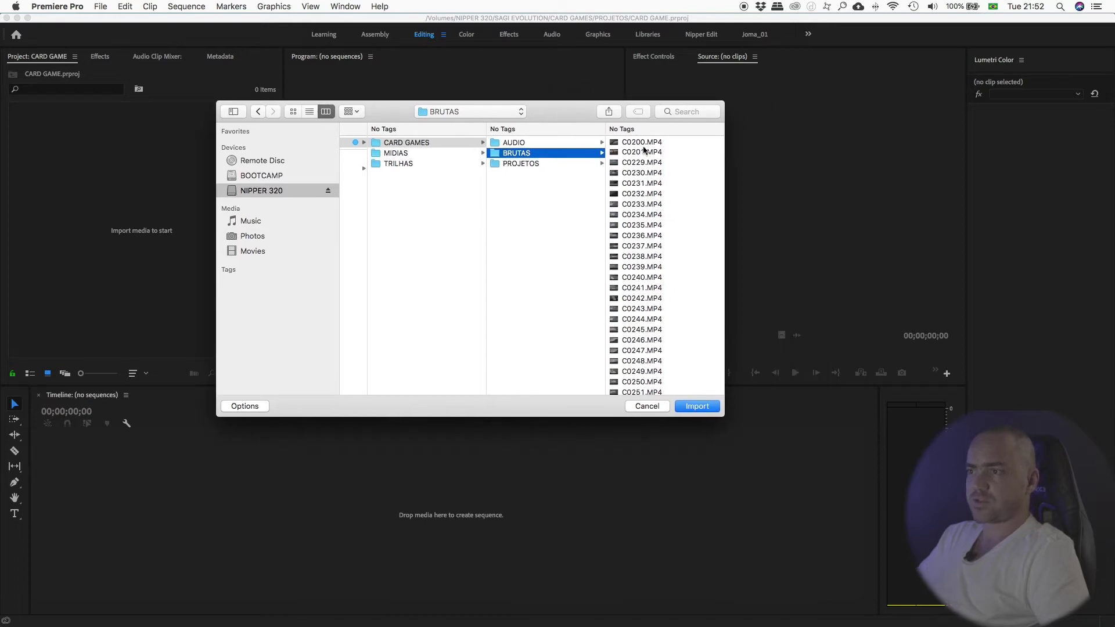
click(699, 405)
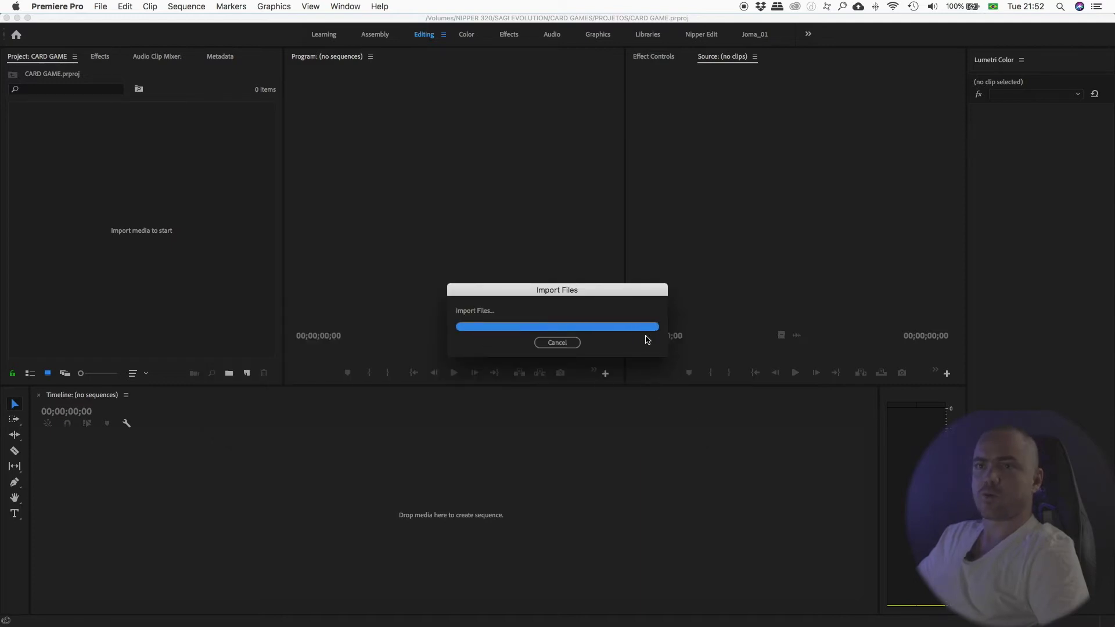
Show the 80-clip BRUTAS bin as a detailed list, then return the Project panel to thumbnails.
click(149, 154)
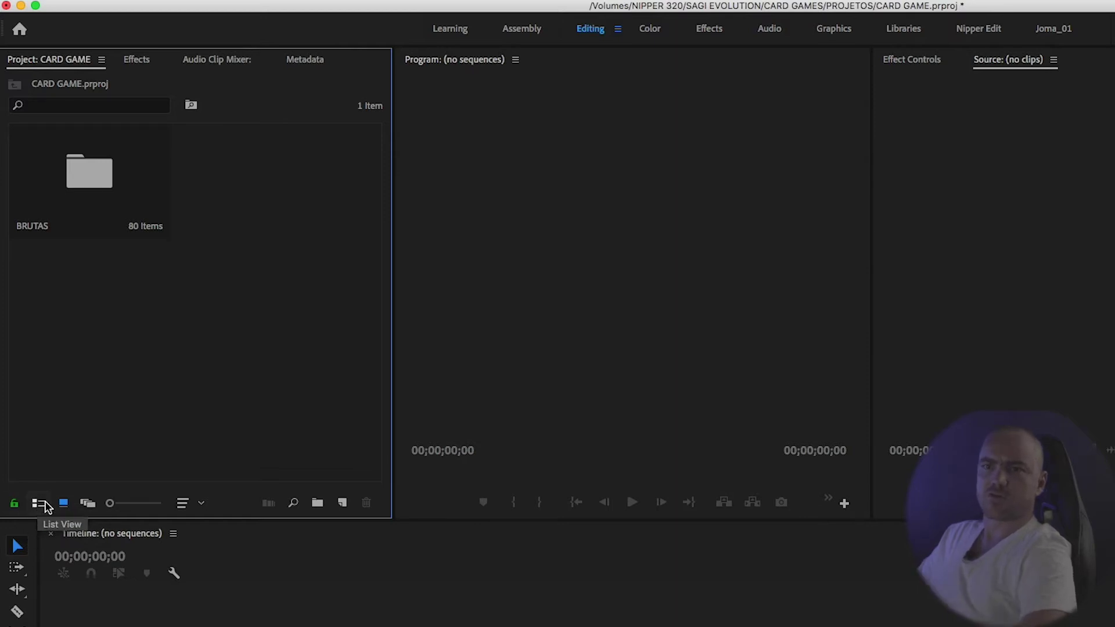
click(40, 507)
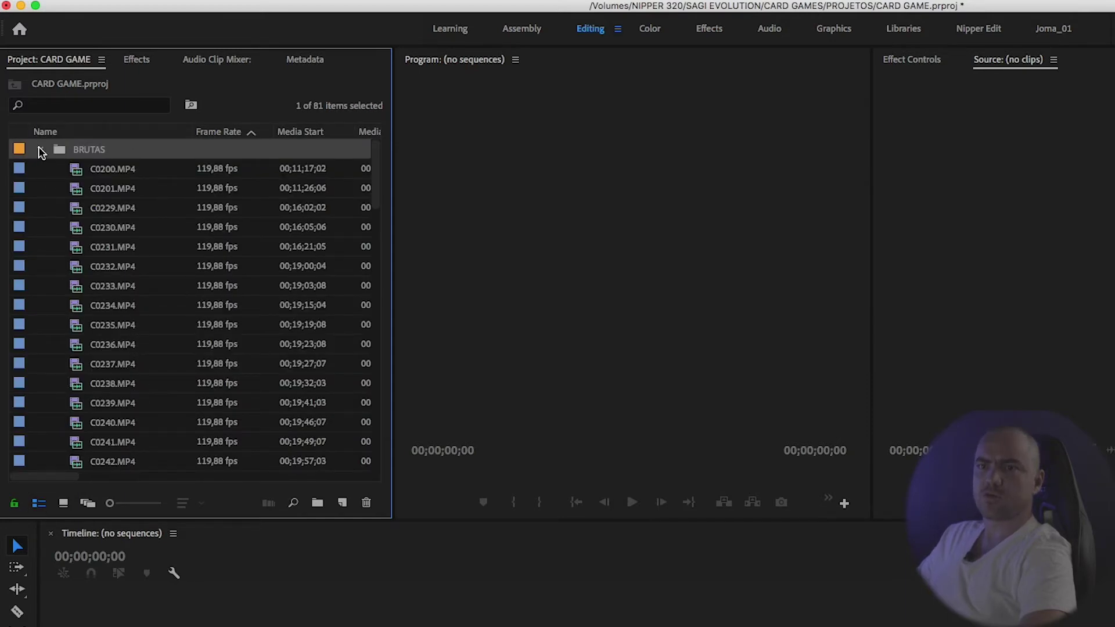
click(40, 151)
click(63, 503)
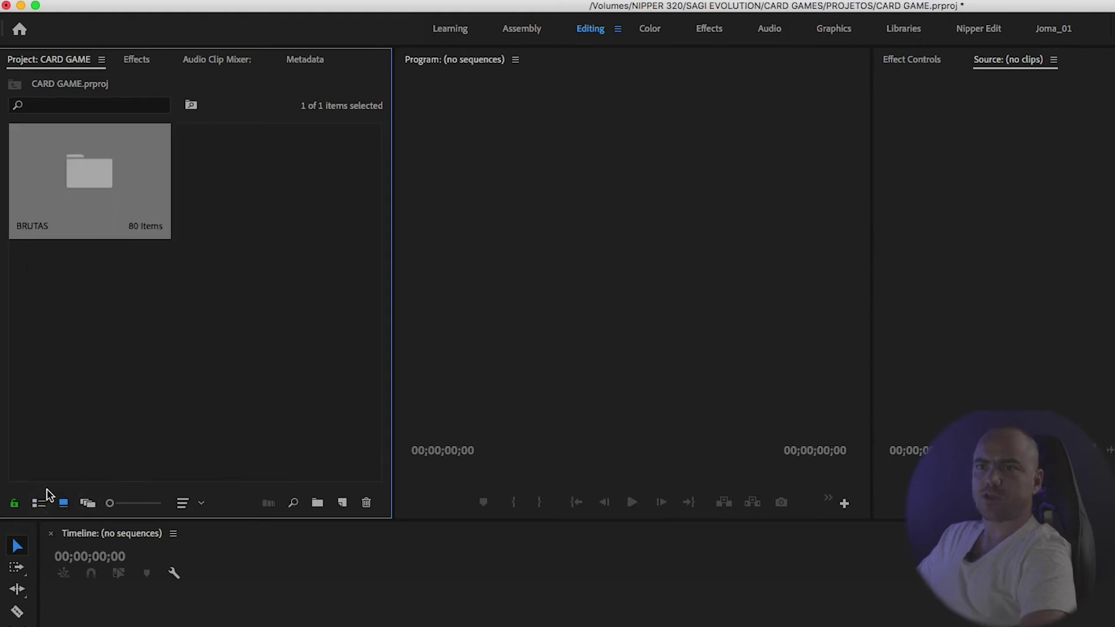
click(163, 308)
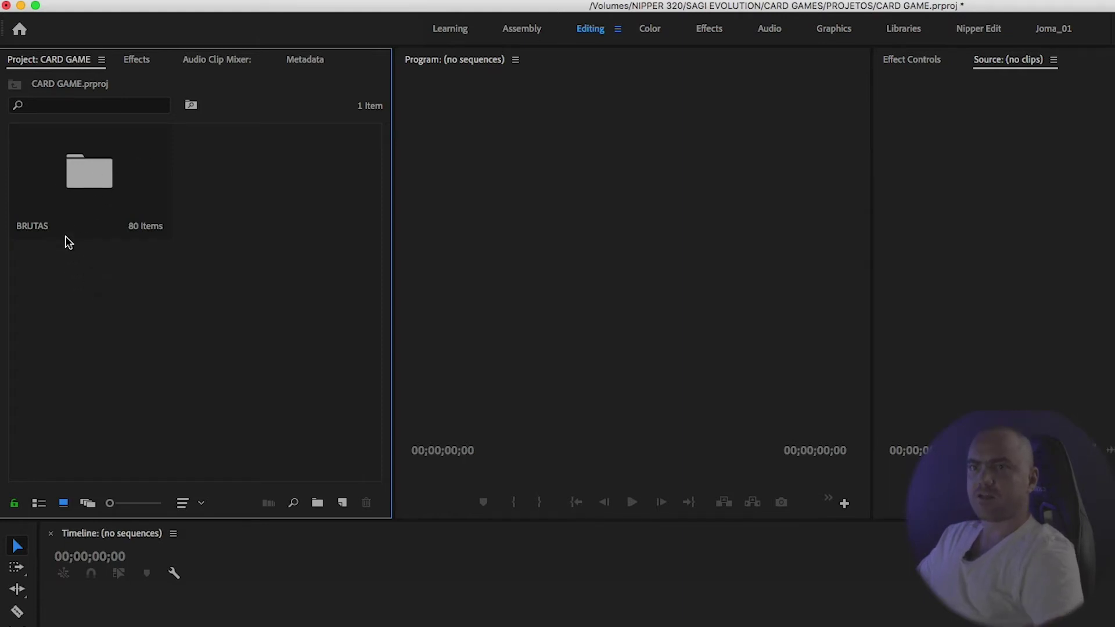
click(81, 184)
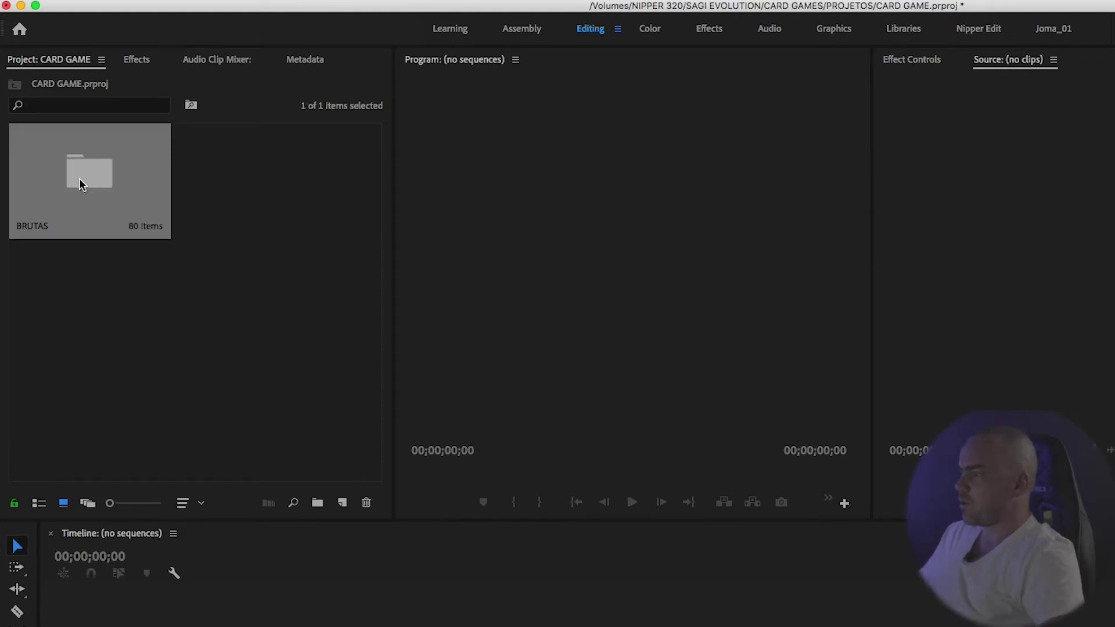
click(407, 580)
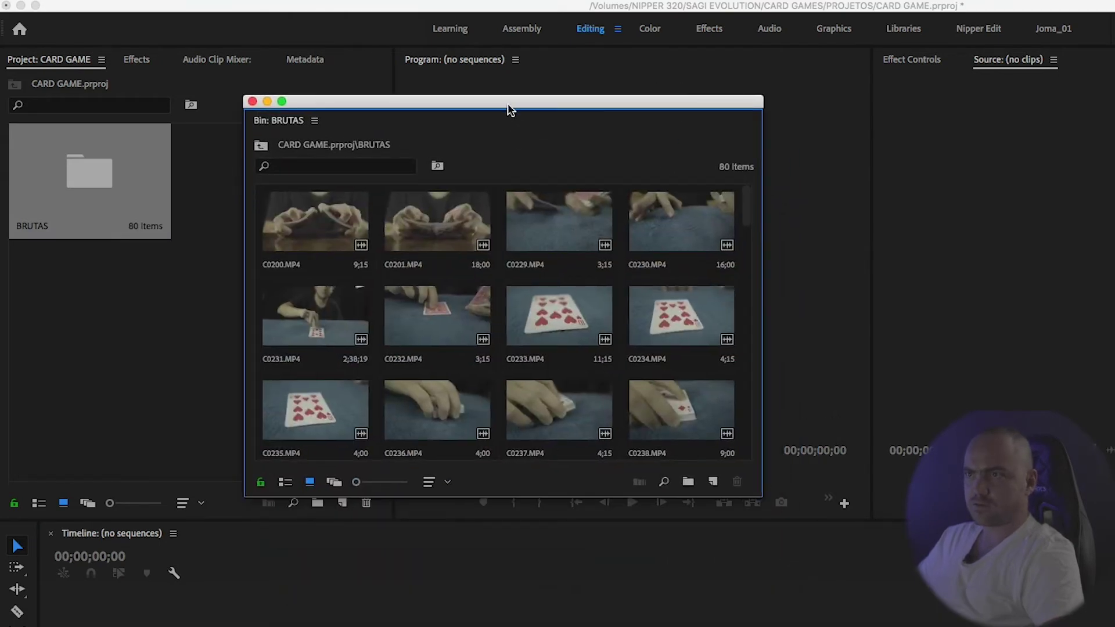
drag(510, 112, 606, 193)
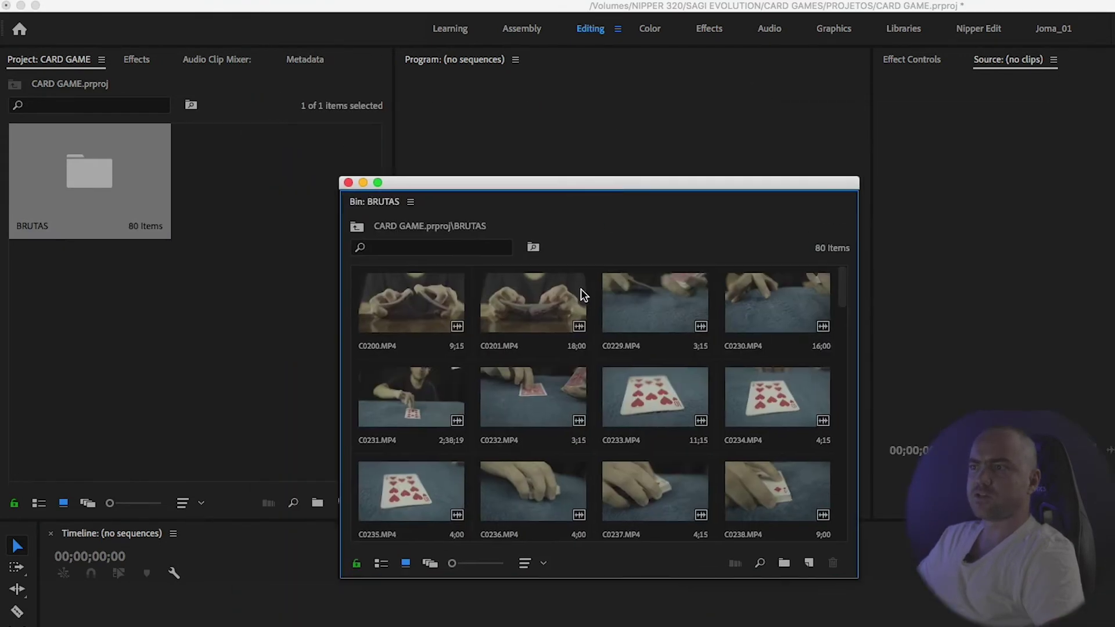
scroll(758, 322, down, 10)
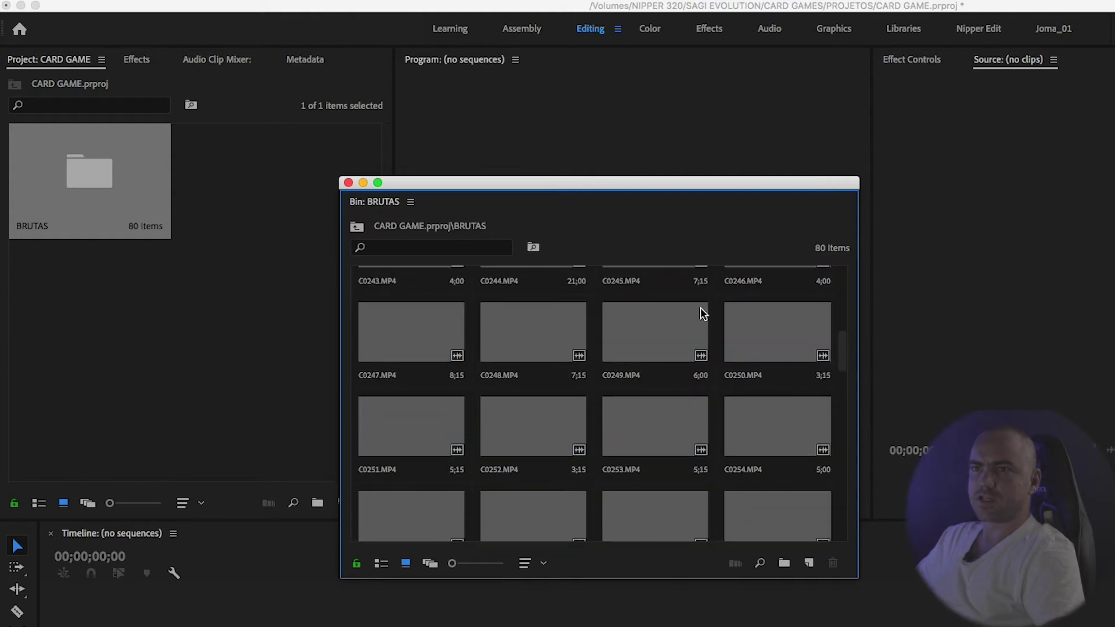
click(349, 183)
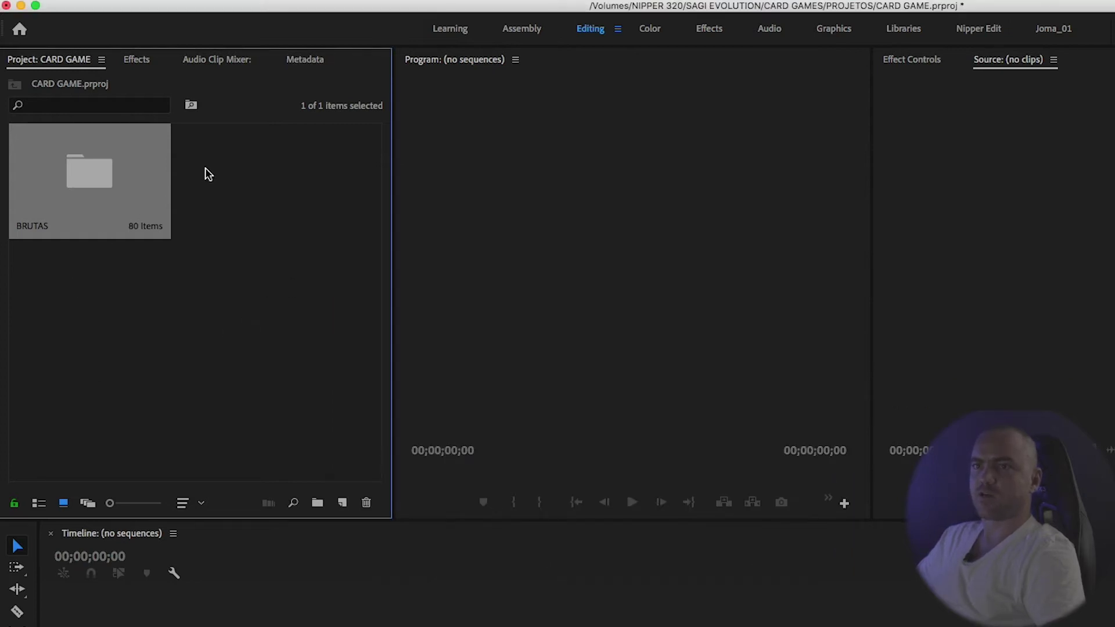
Open the BRUTAS bin in its own tab with Alt-double-click.
key(alt)
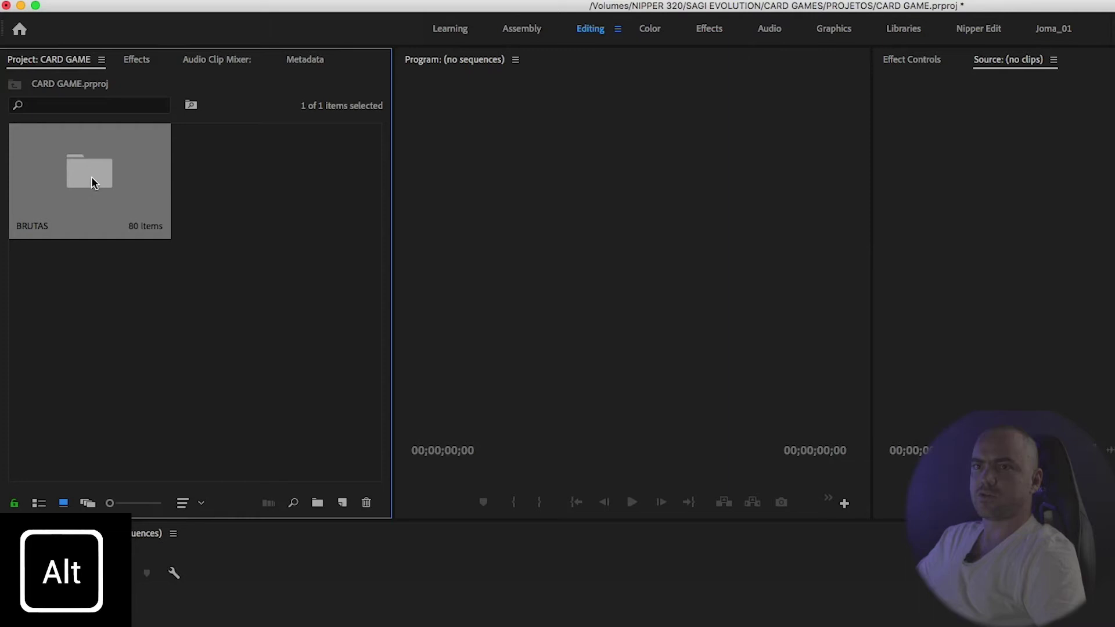
alt+double_click(93, 181)
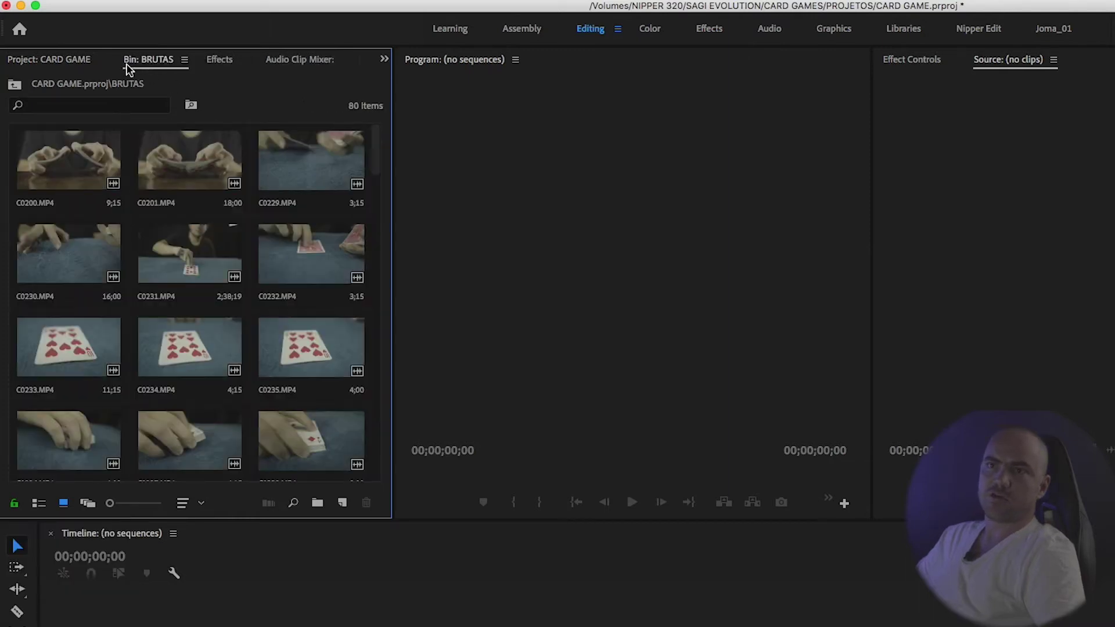
click(60, 60)
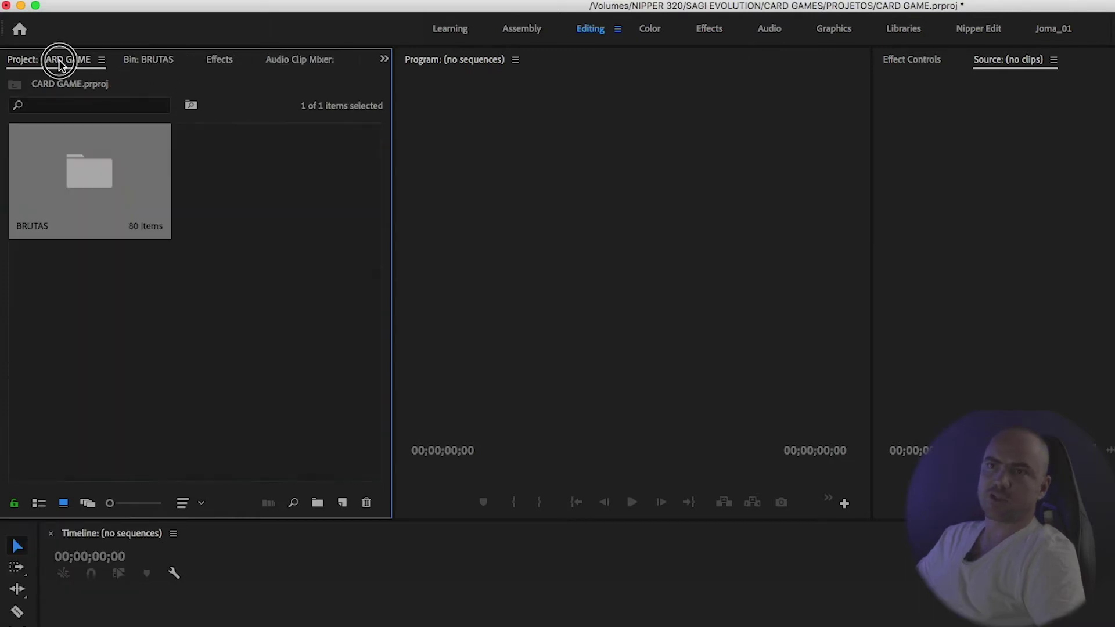
click(150, 60)
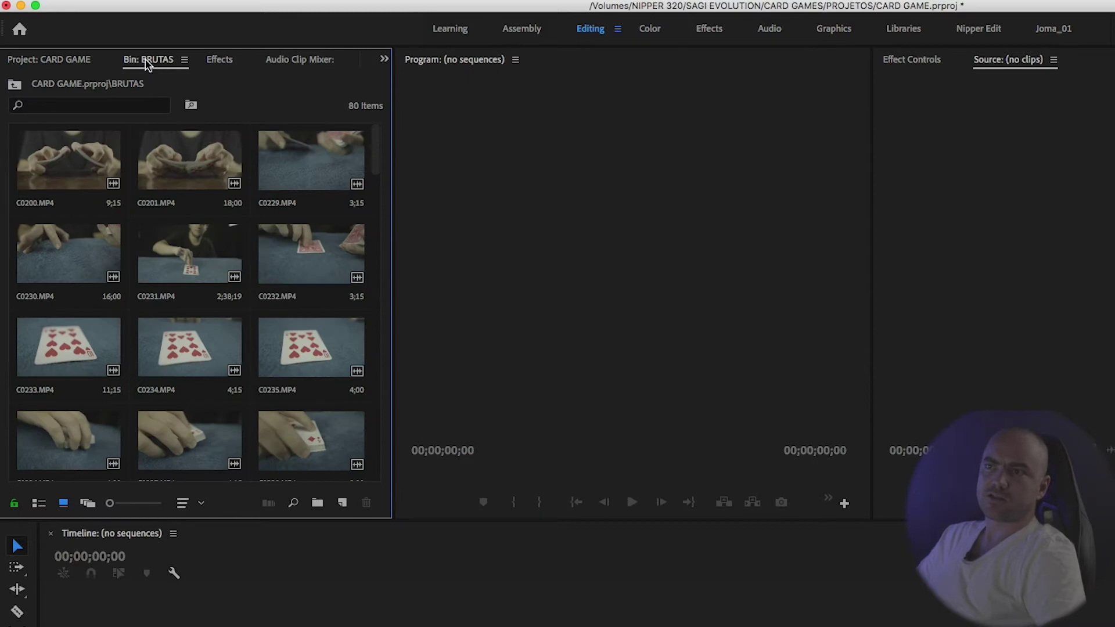
Redock the BRUTAS tab right after the Project tab and set the Project panel to List View.
drag(149, 62, 695, 399)
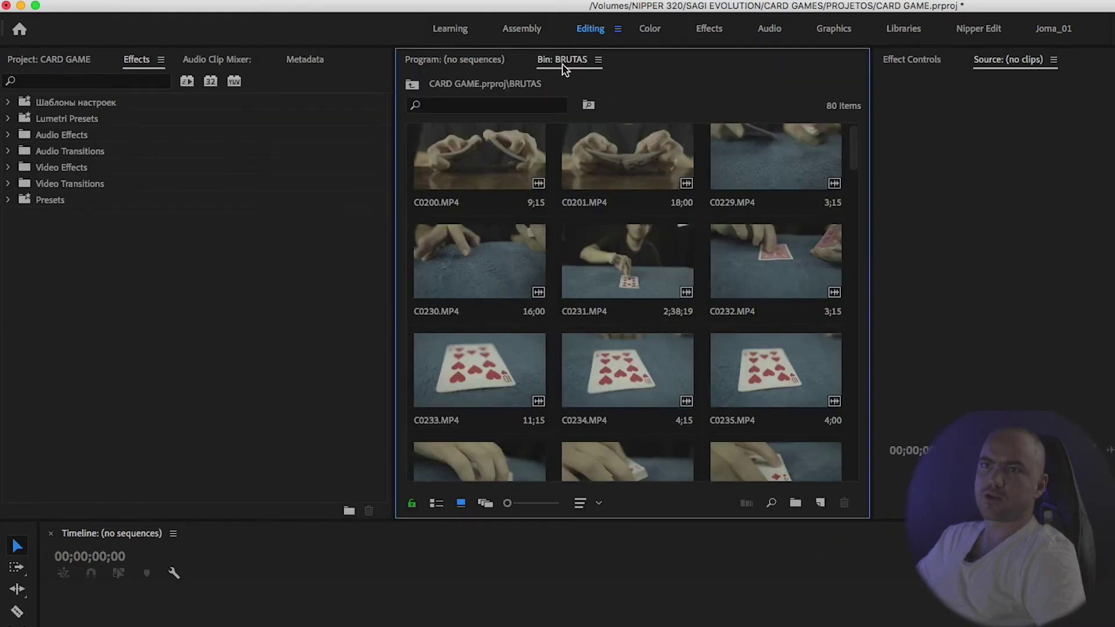
drag(562, 64, 105, 74)
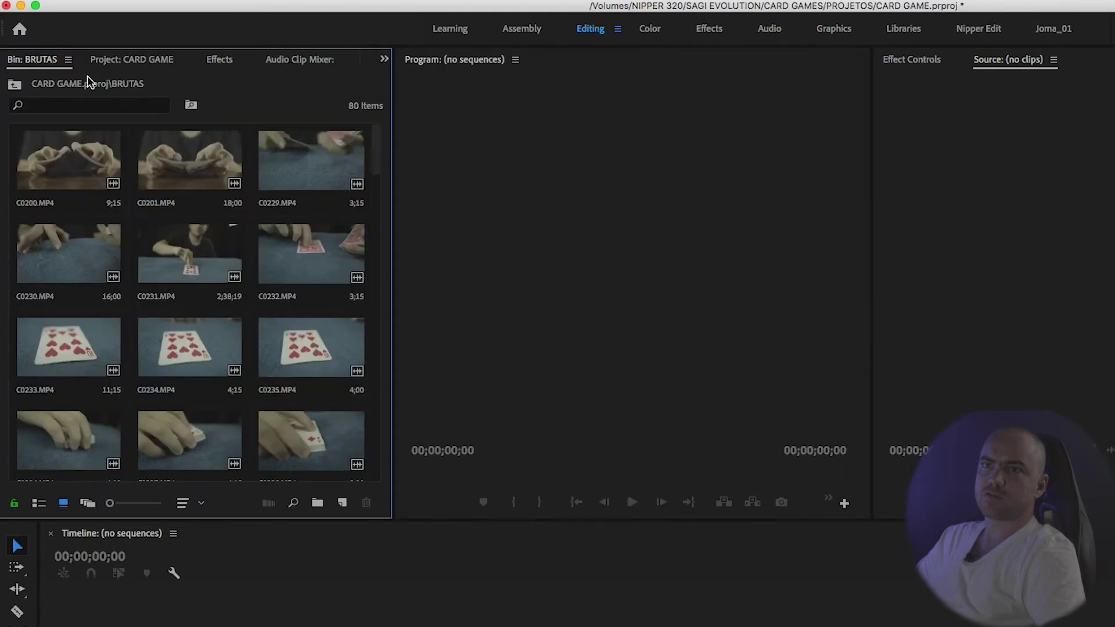
drag(37, 65, 143, 63)
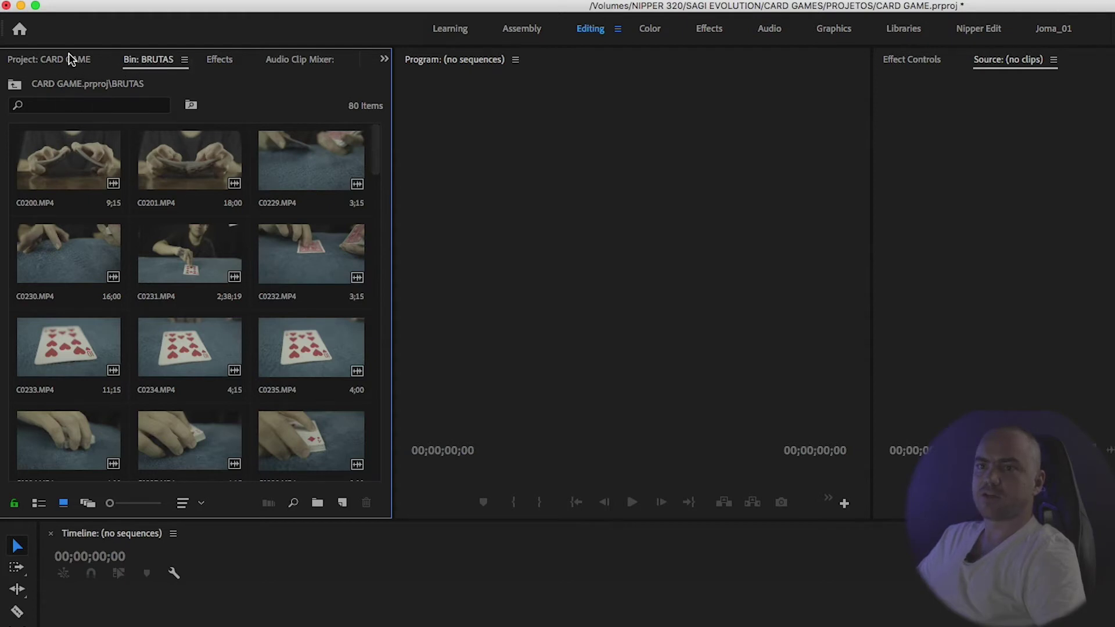
click(70, 59)
click(39, 504)
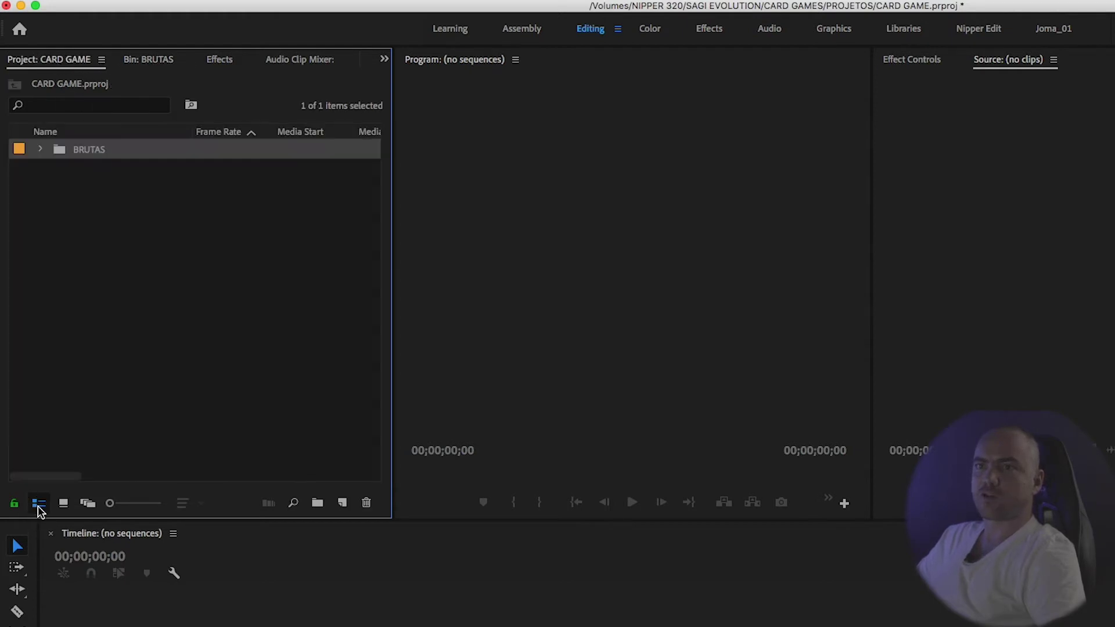
Expand and collapse the BRUTAS folder row in the Project list.
click(66, 272)
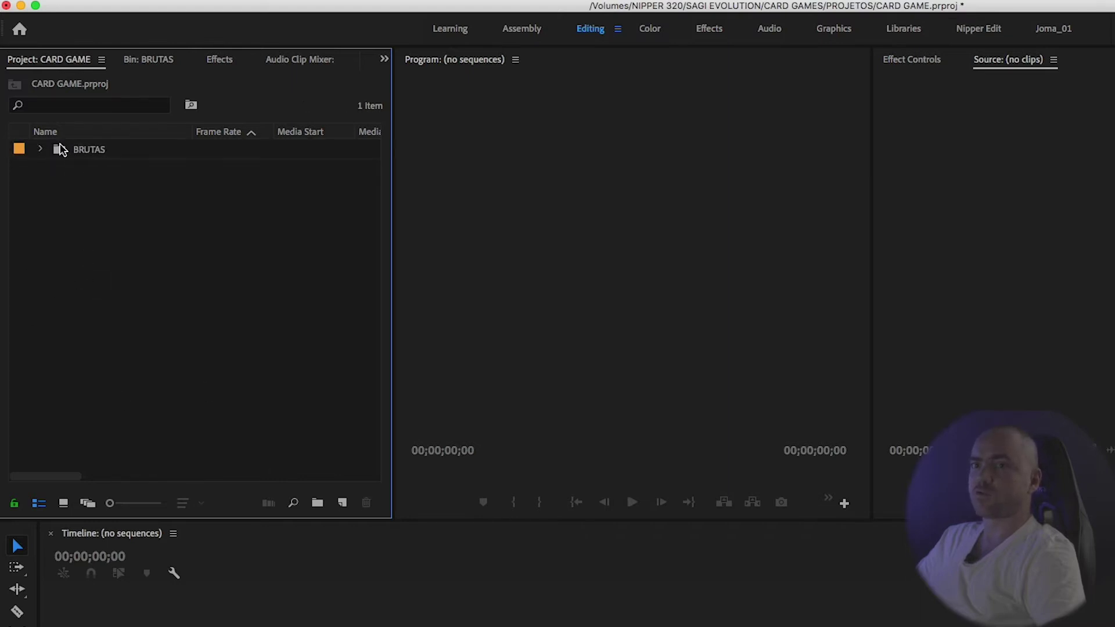
click(60, 151)
click(39, 150)
click(38, 149)
click(40, 225)
Switch to the Bin: BRUTAS tab and scroll through its clip thumbnails.
click(150, 60)
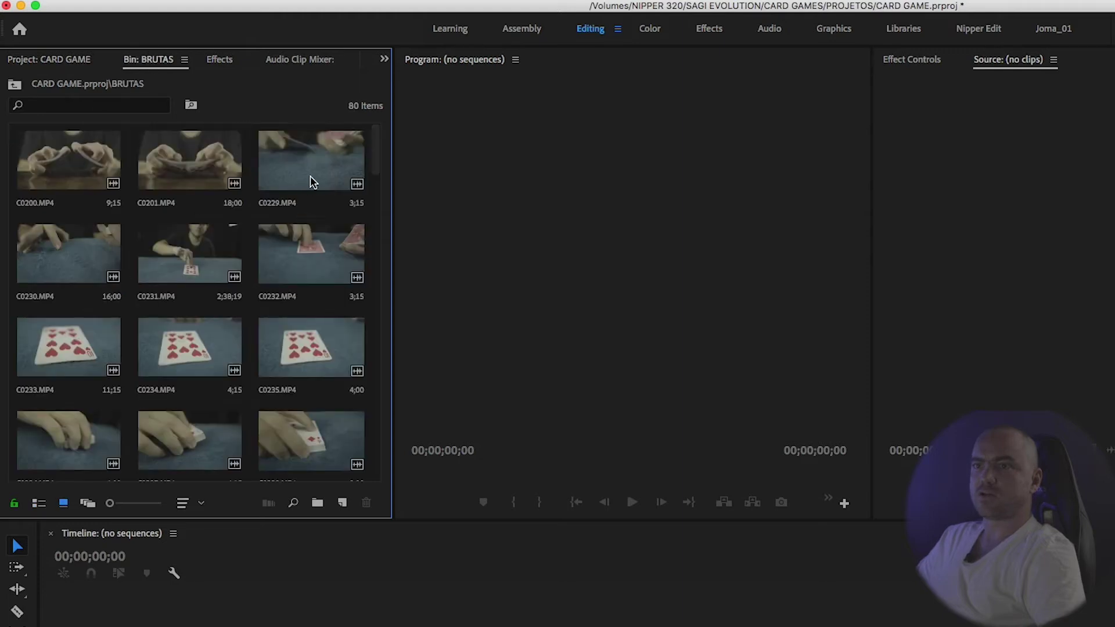
drag(378, 156, 376, 337)
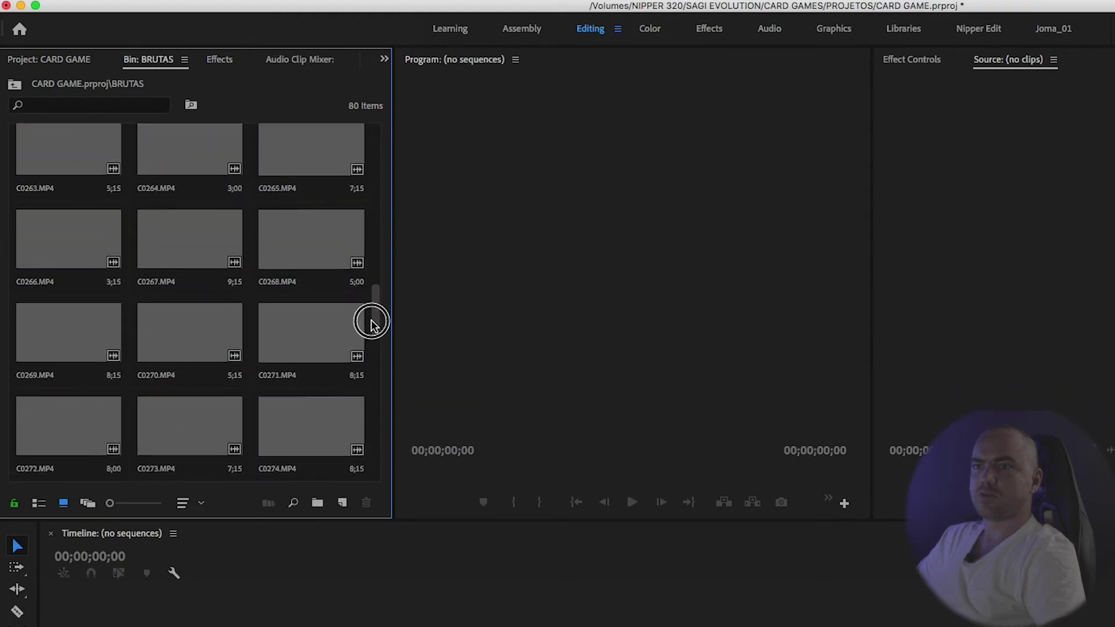
mouse_move(376, 348)
mouse_down()
mouse_move(378, 259)
mouse_move(379, 298)
mouse_up()
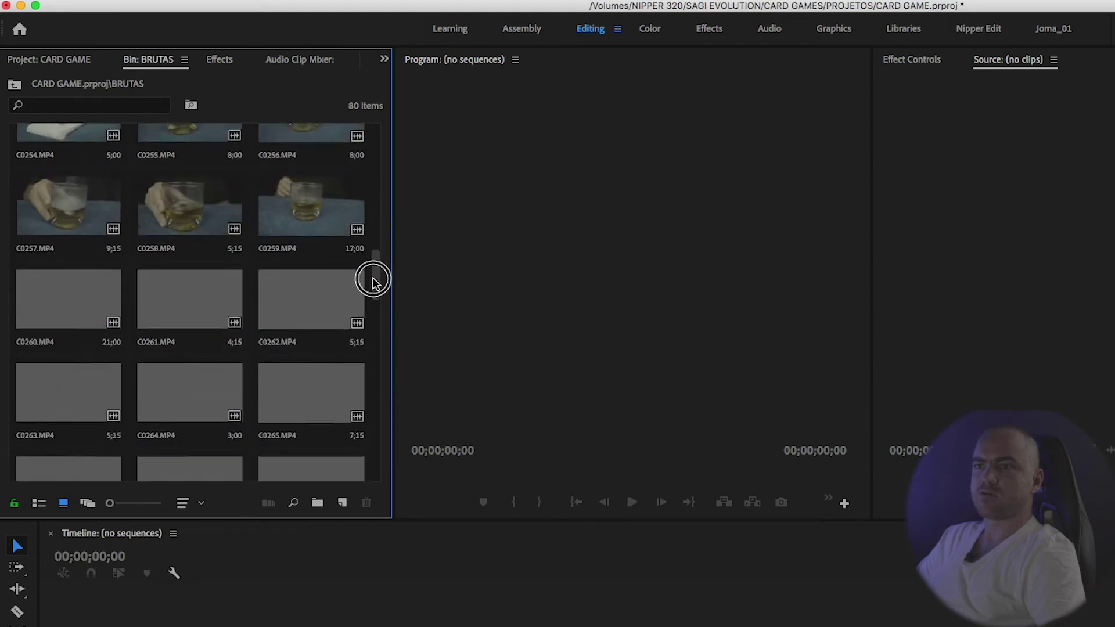
drag(378, 297, 373, 287)
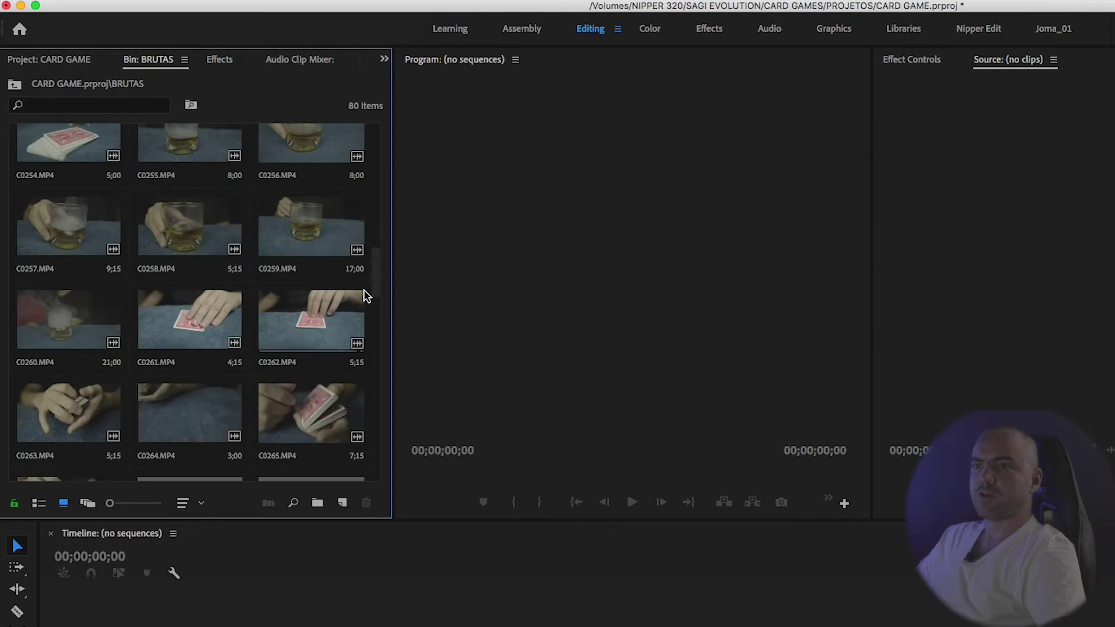
drag(380, 289, 377, 250)
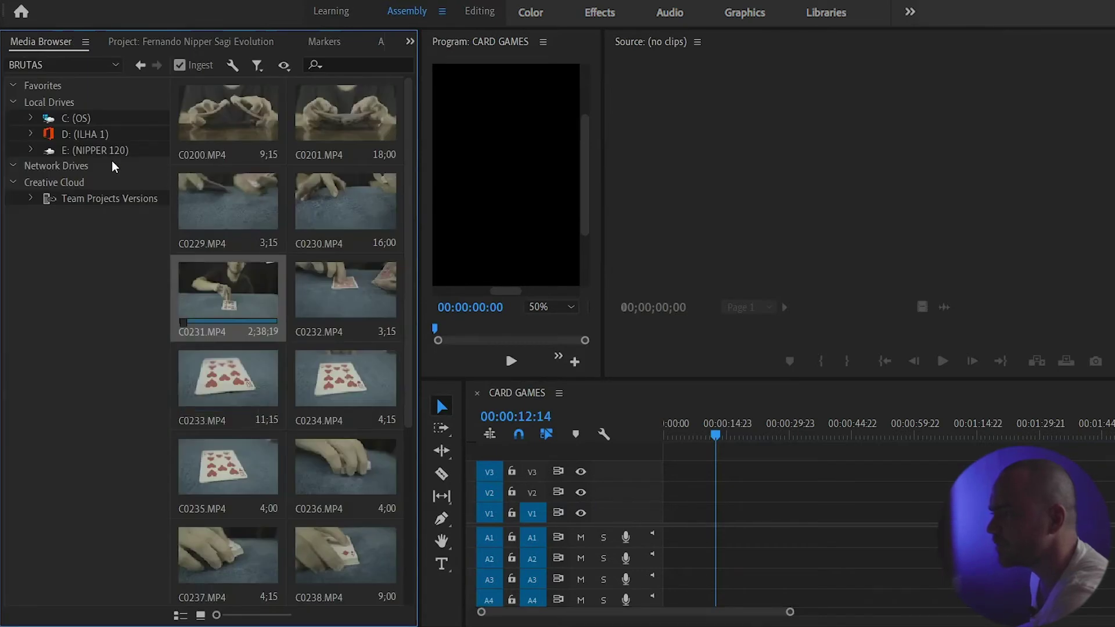
click(96, 150)
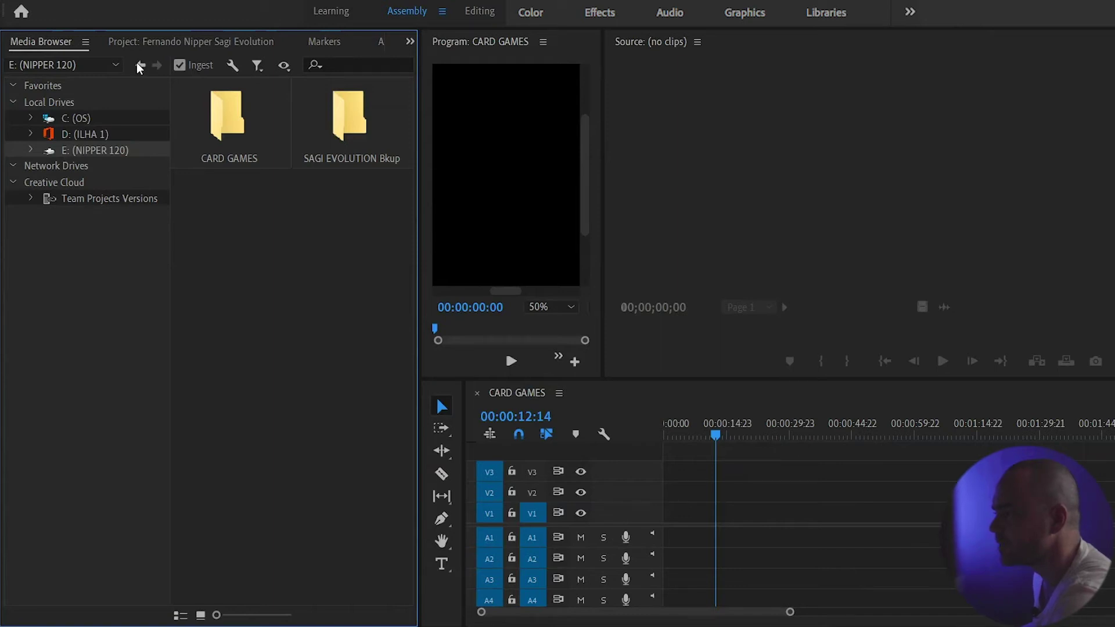
double_click(229, 122)
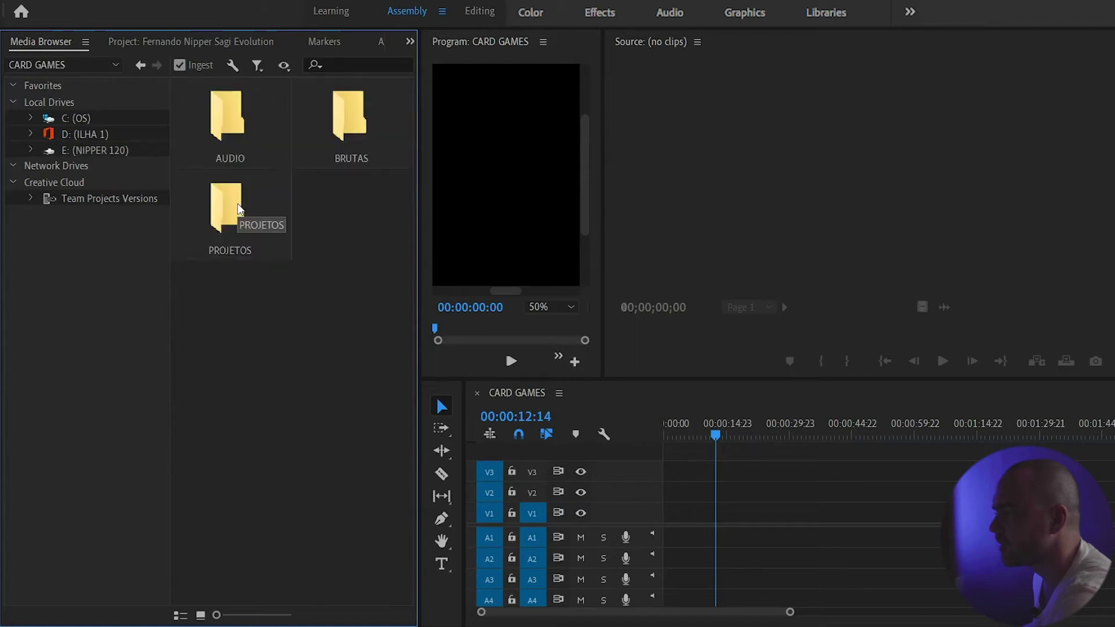
double_click(349, 116)
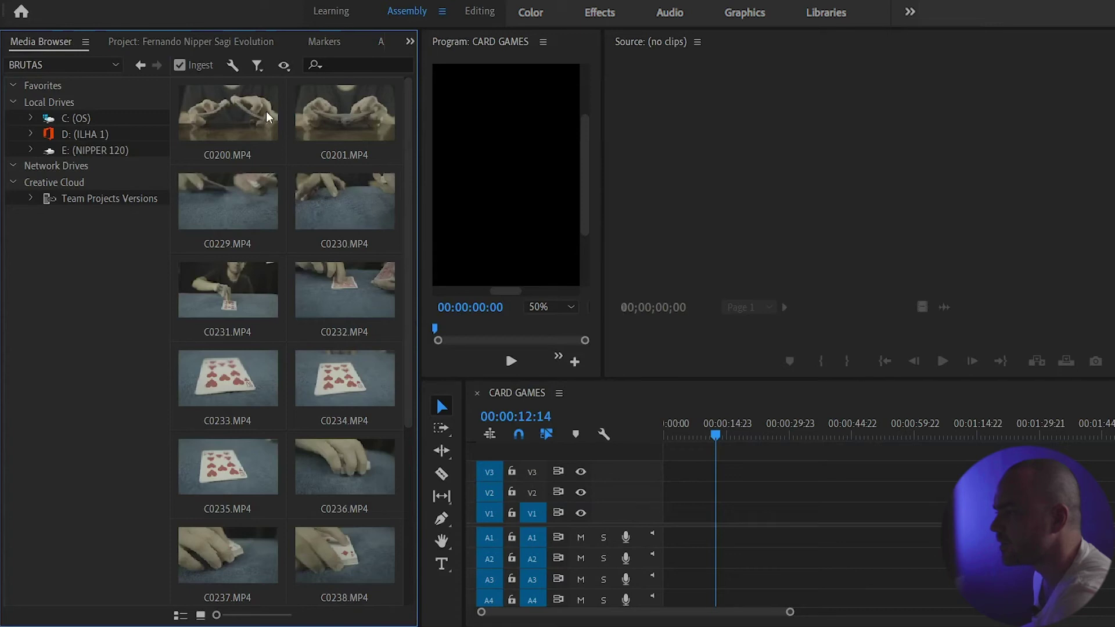
click(230, 119)
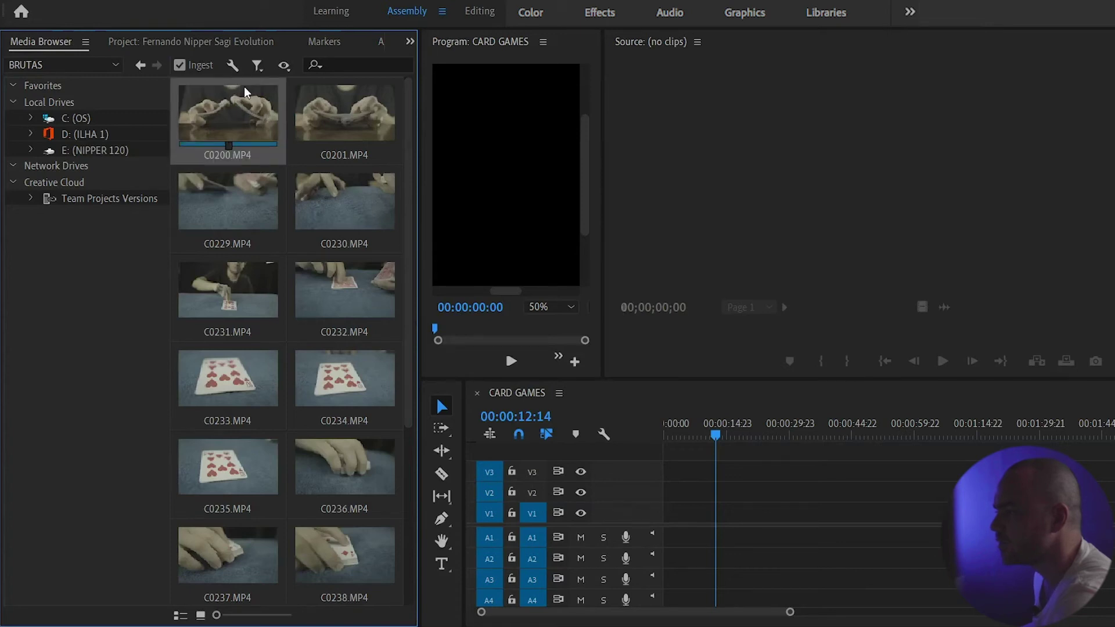
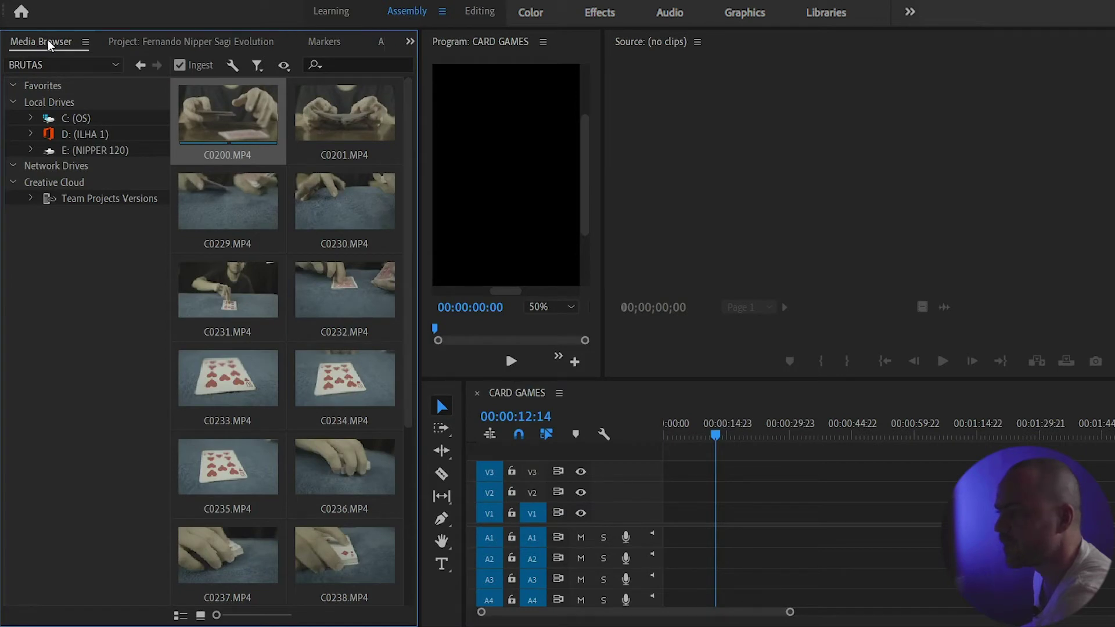
Check the Project panel, then return to the Media Browser and turn off Ingest.
click(155, 40)
mouse_move(260, 180)
mouse_down()
mouse_move(284, 242)
mouse_move(185, 468)
mouse_up()
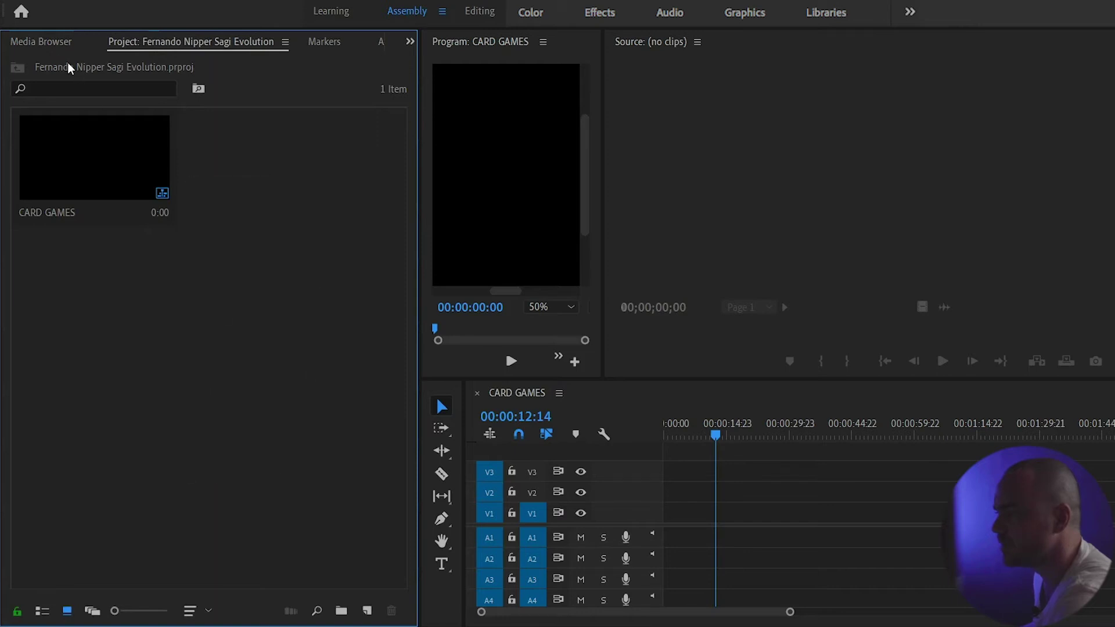
click(48, 43)
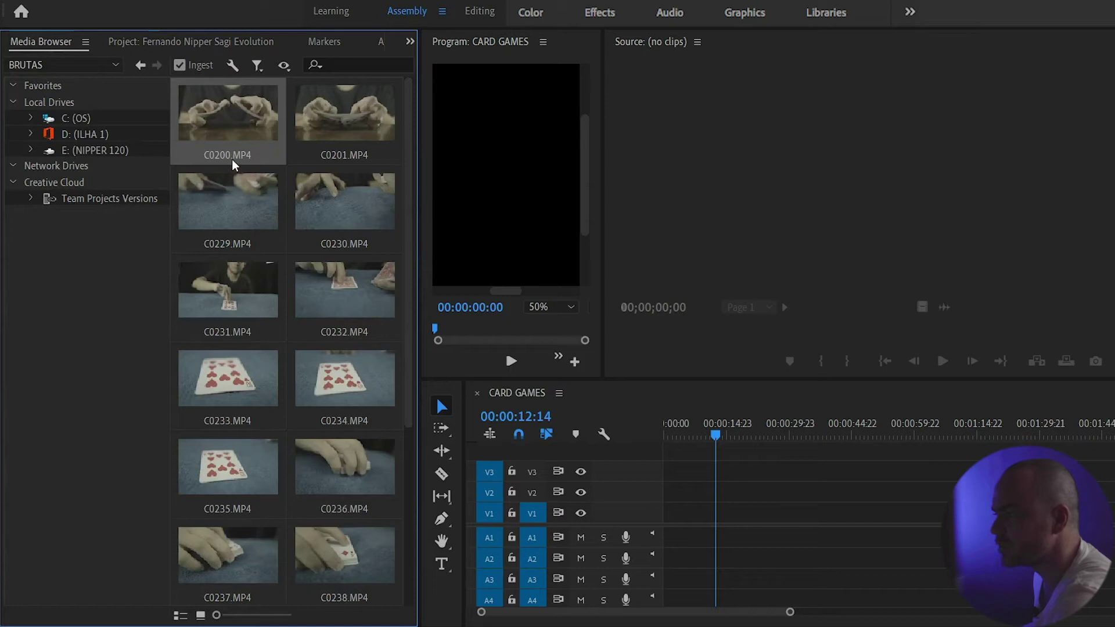
click(180, 66)
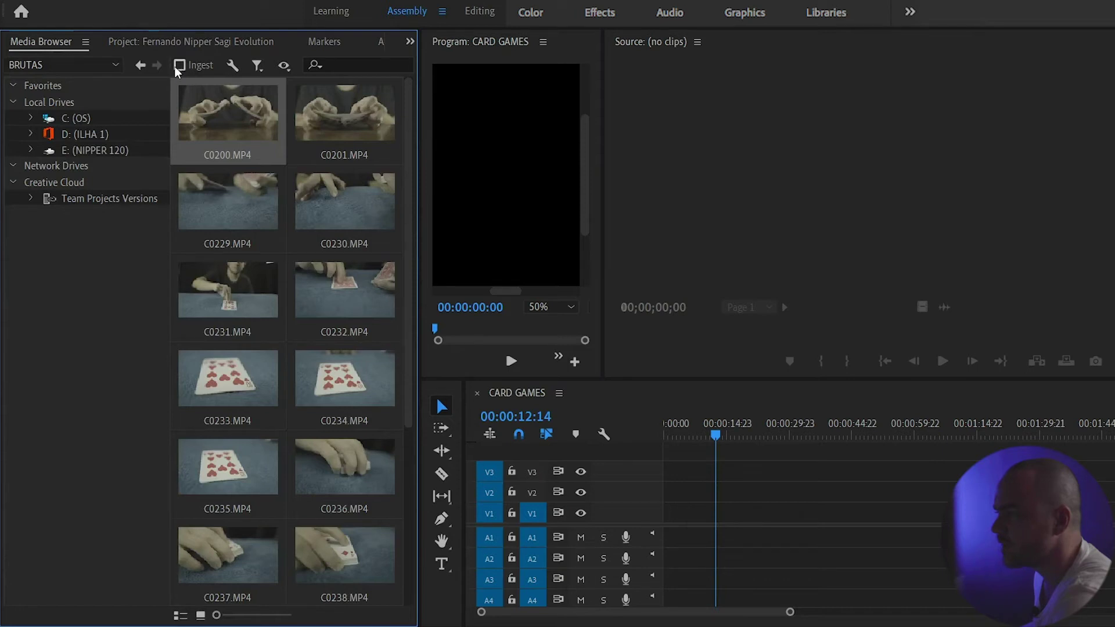
Enable project ingest set to Create Proxies with the 1024x540 Apple ProRes 422 Proxy preset.
click(231, 66)
drag(570, 43, 519, 59)
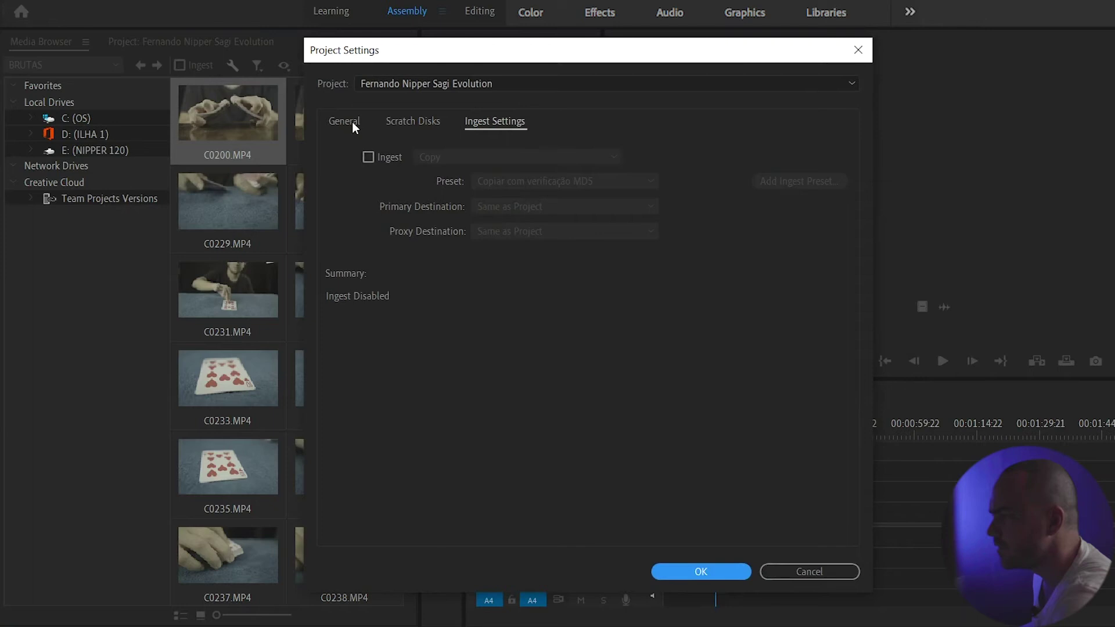
click(368, 158)
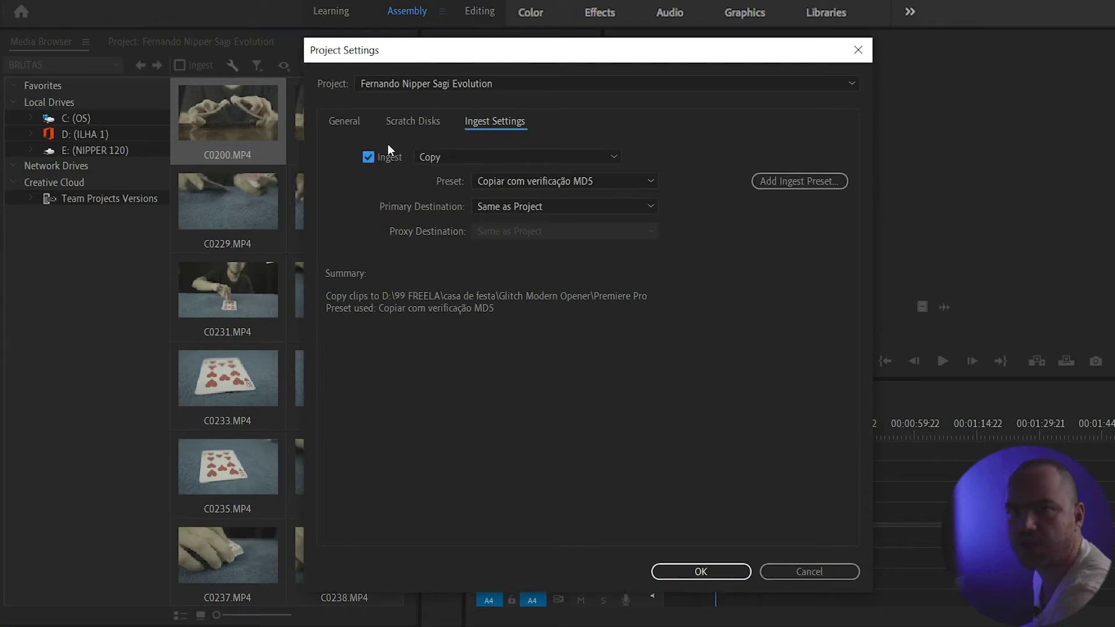
click(471, 163)
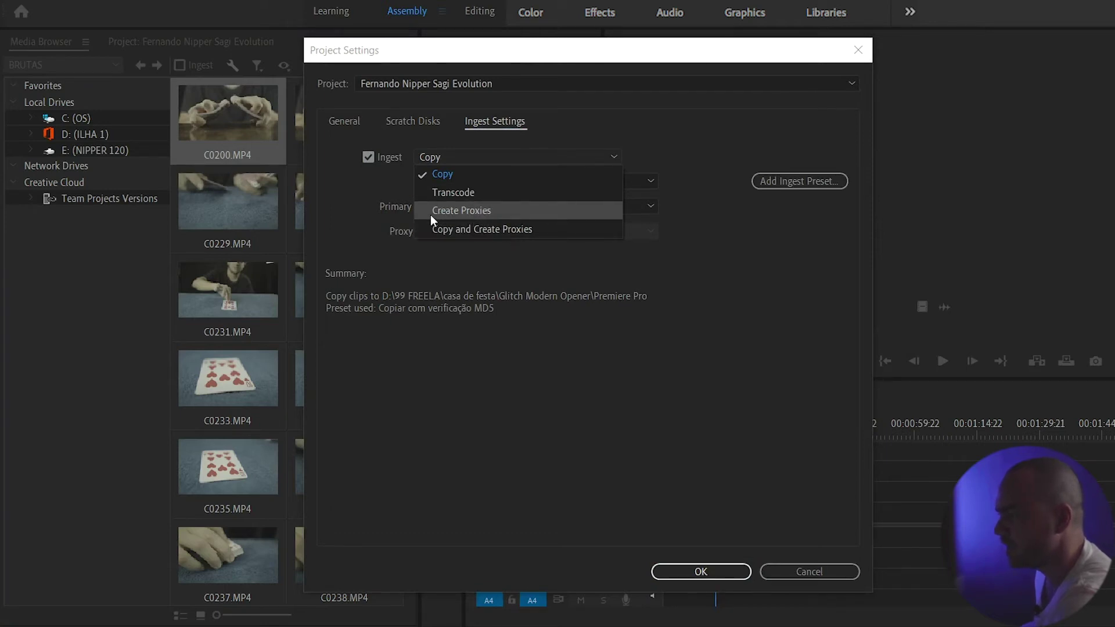
click(502, 212)
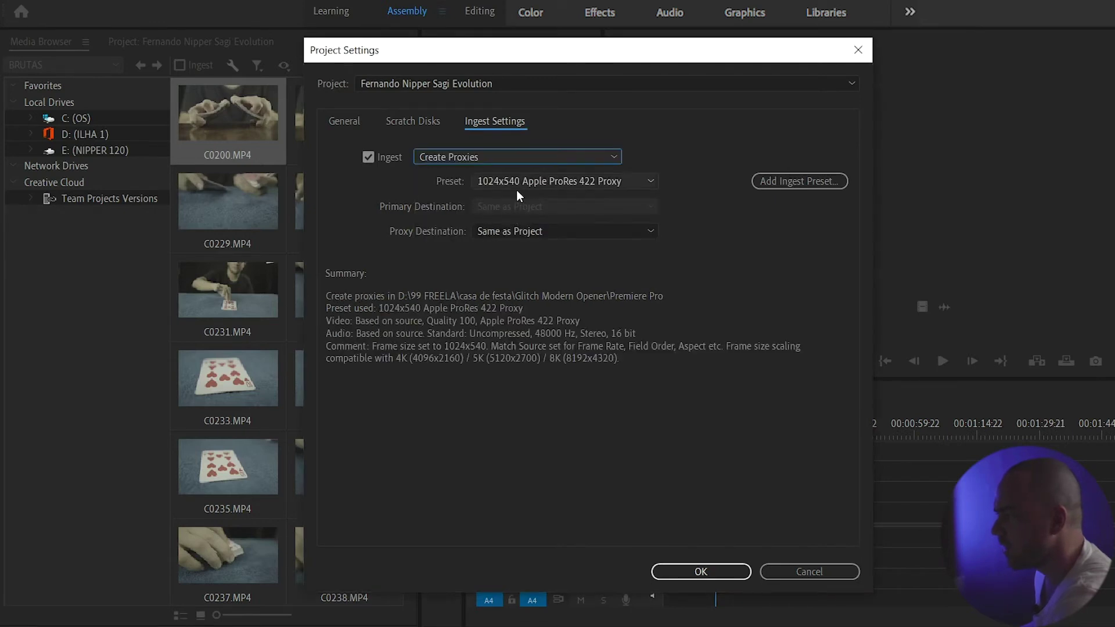
click(480, 186)
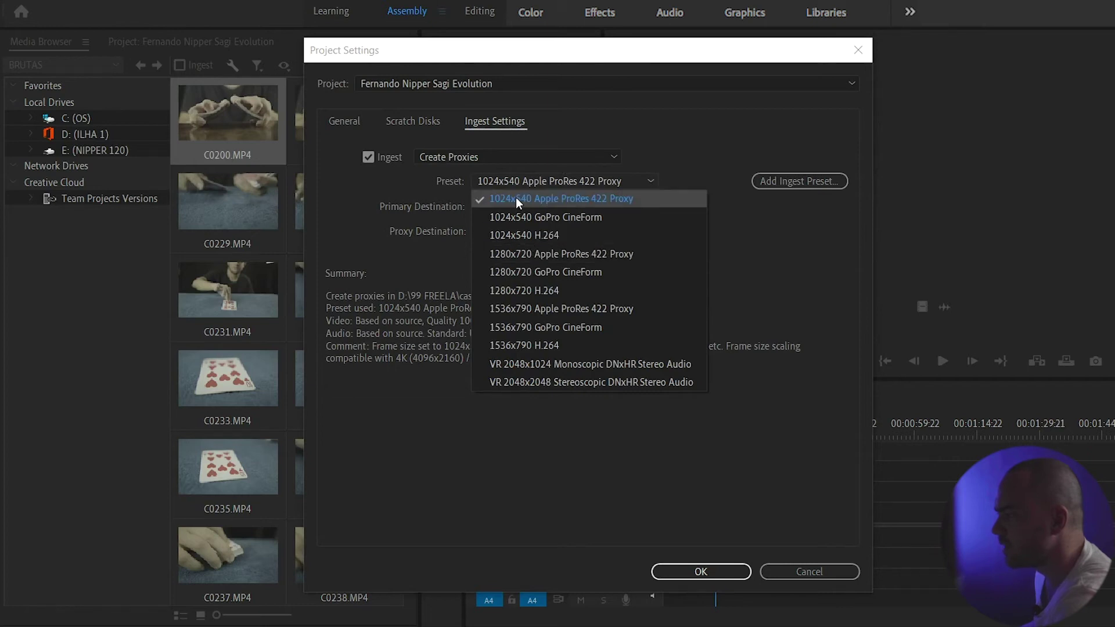
click(558, 199)
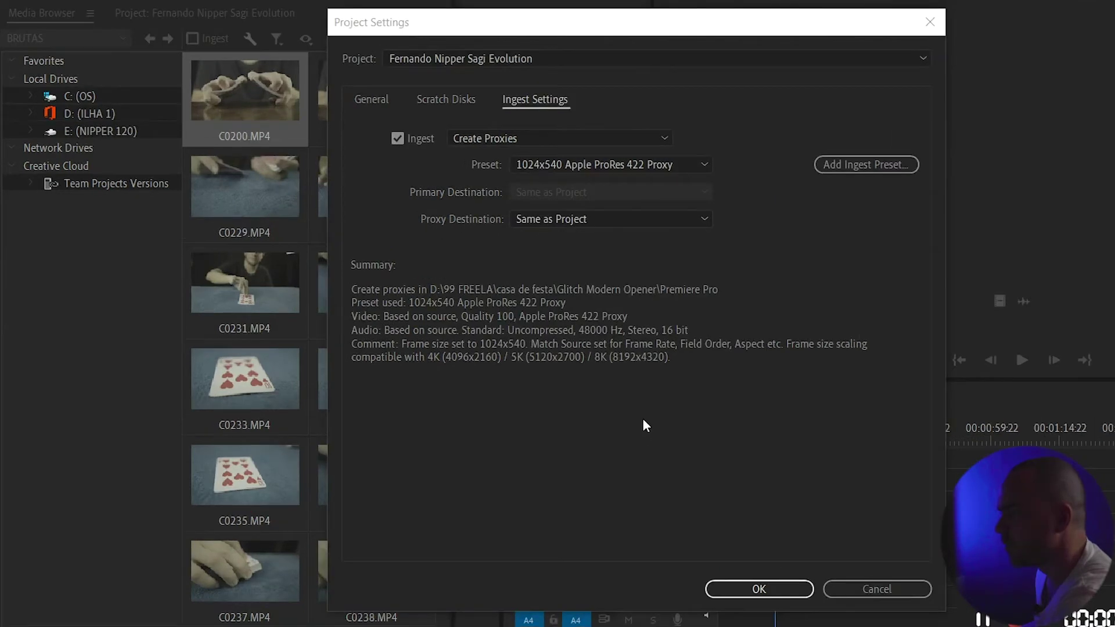
click(598, 220)
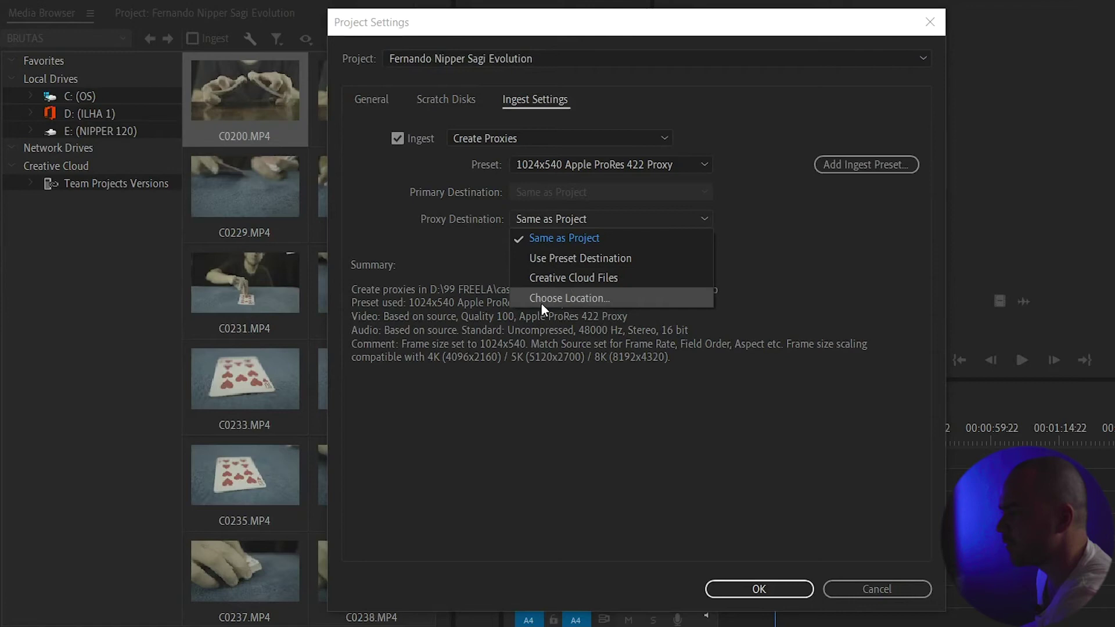
Choose a custom proxy location and browse to NIPPER 120 (E:) > CARD GAMES.
click(588, 297)
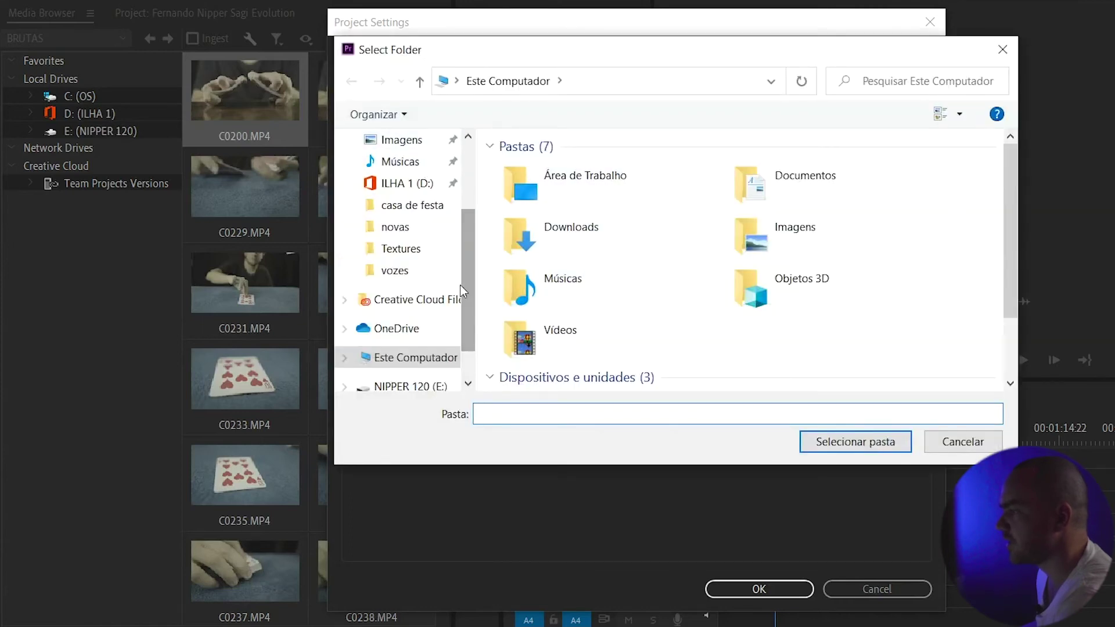
scroll(466, 291, down, 1)
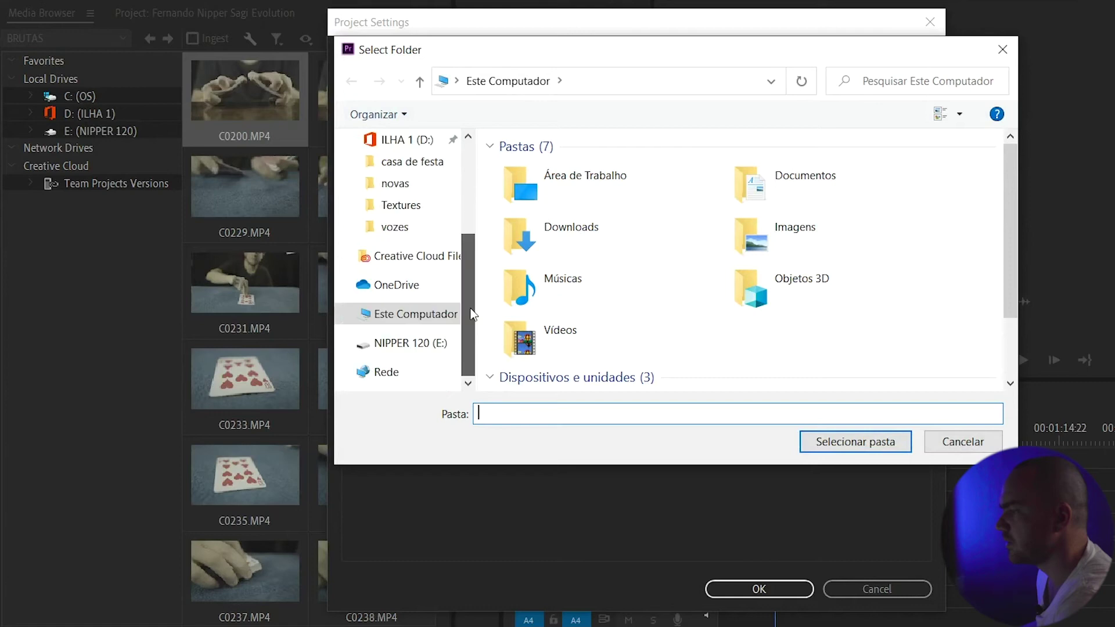
click(401, 343)
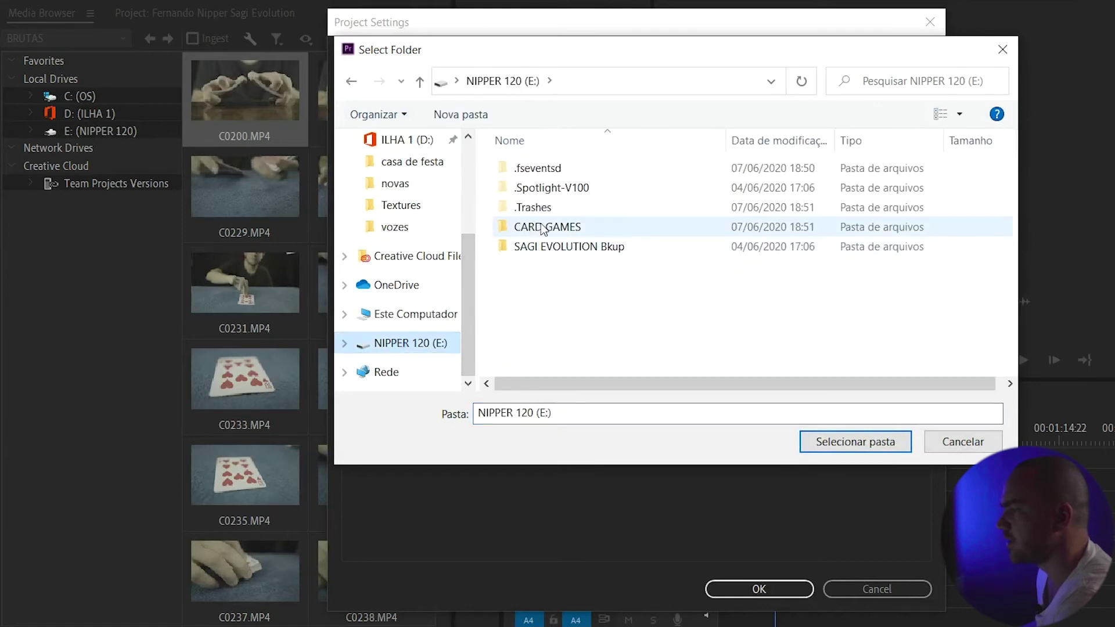
double_click(541, 227)
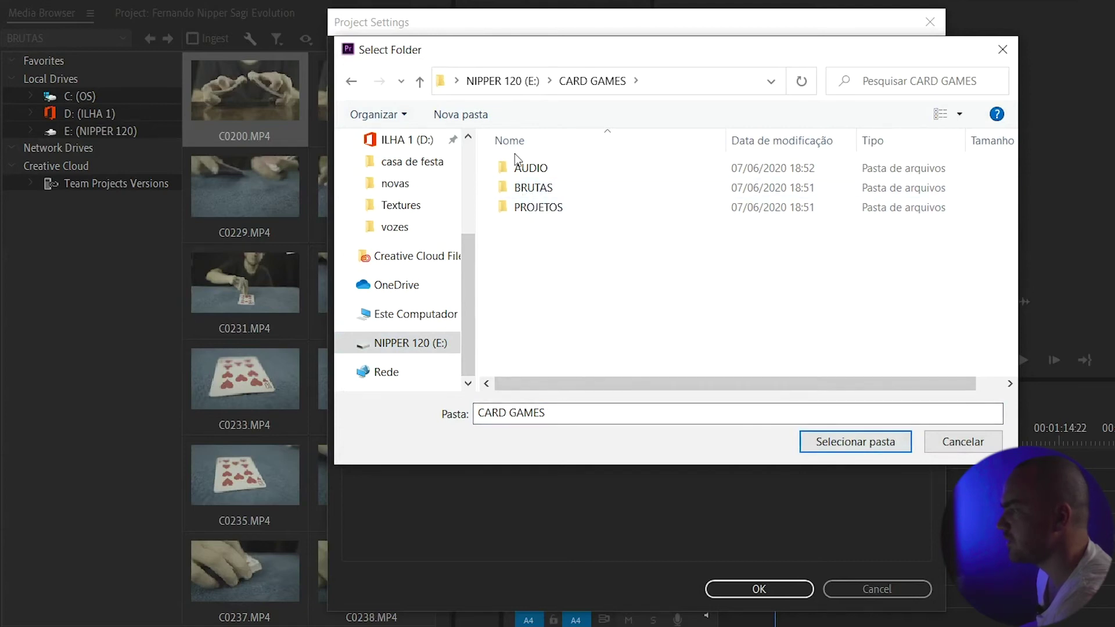
drag(1017, 162, 1114, 163)
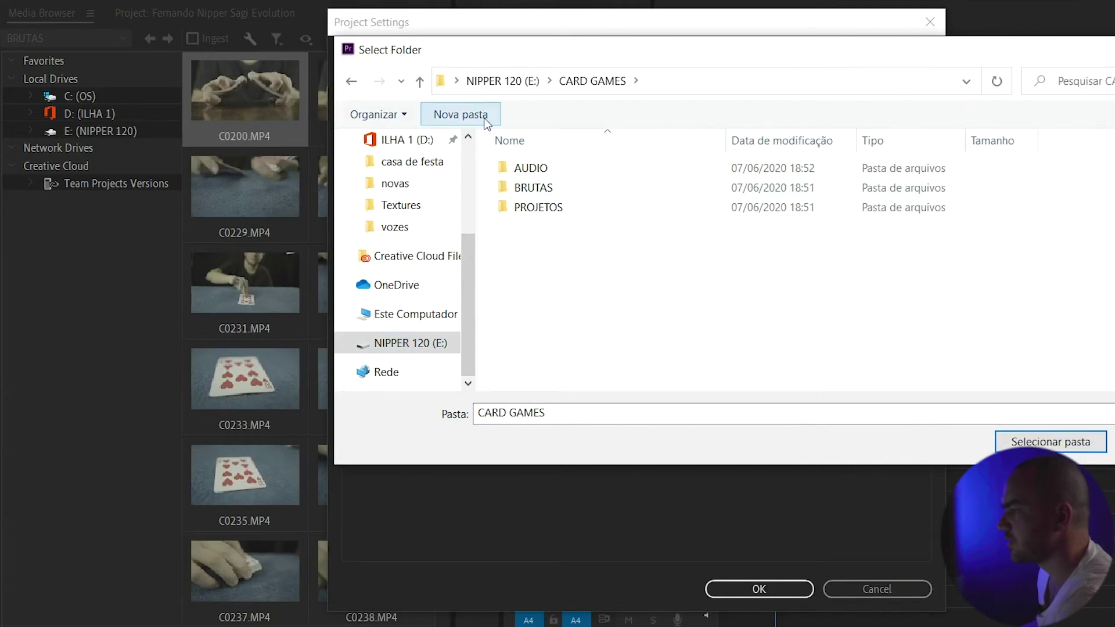
Create a new folder named PROXY in CARD GAMES and select it as the proxy destination.
click(461, 114)
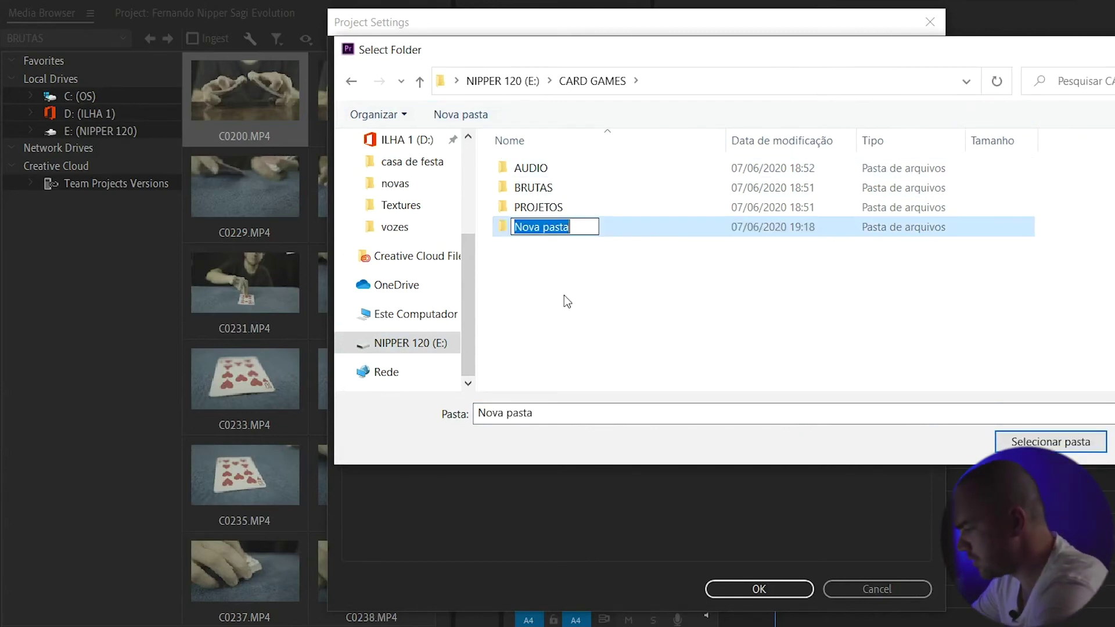
text(PRO)
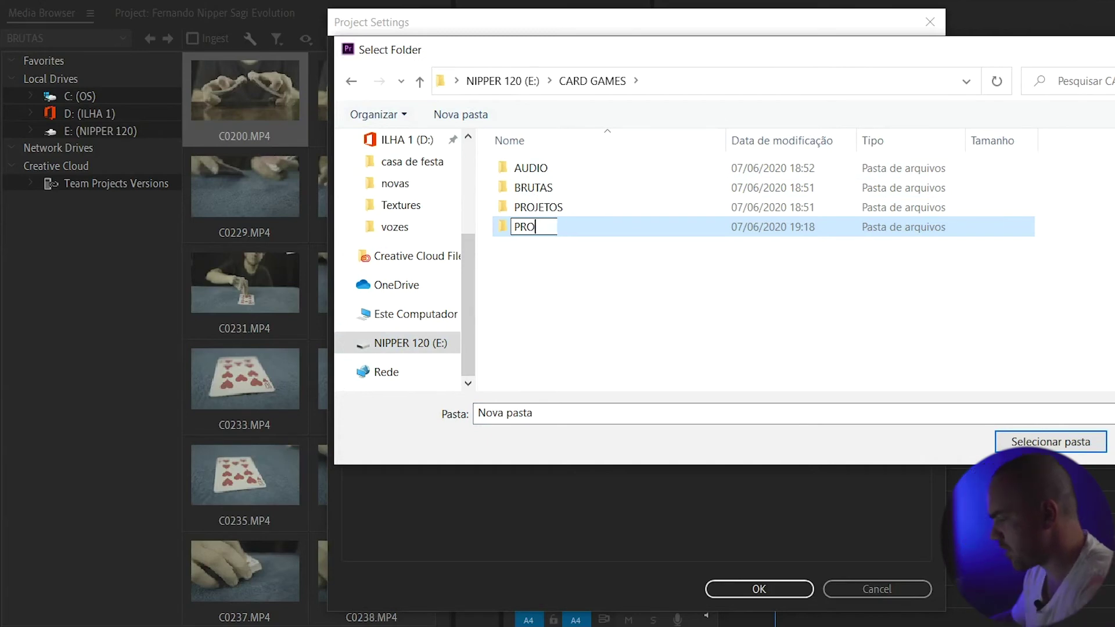
text(XY)
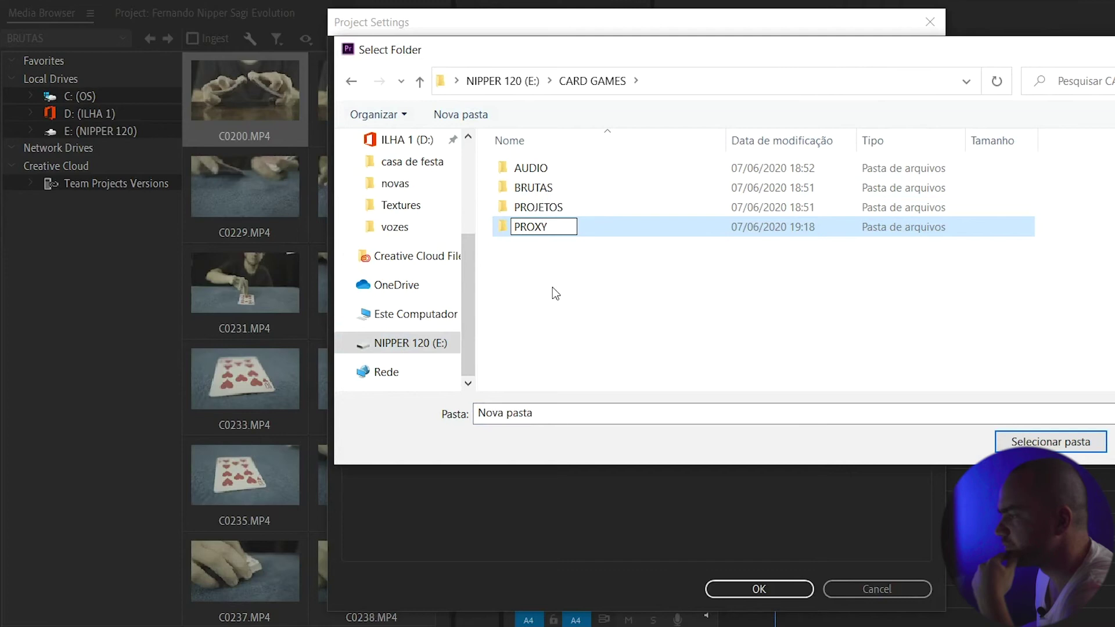
click(546, 283)
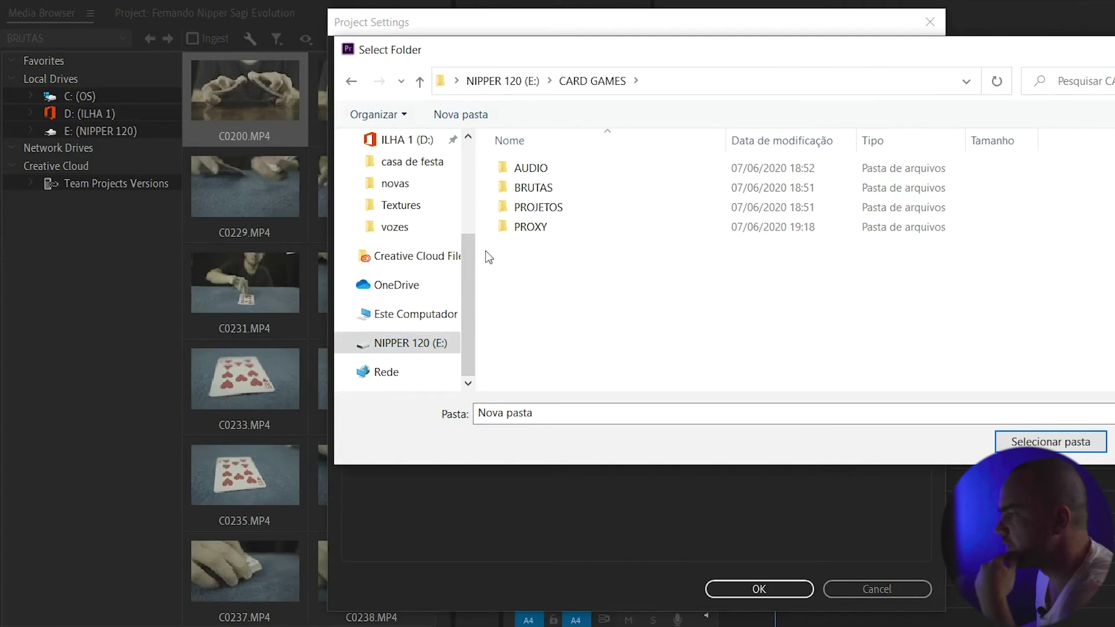
click(509, 232)
double_click(509, 231)
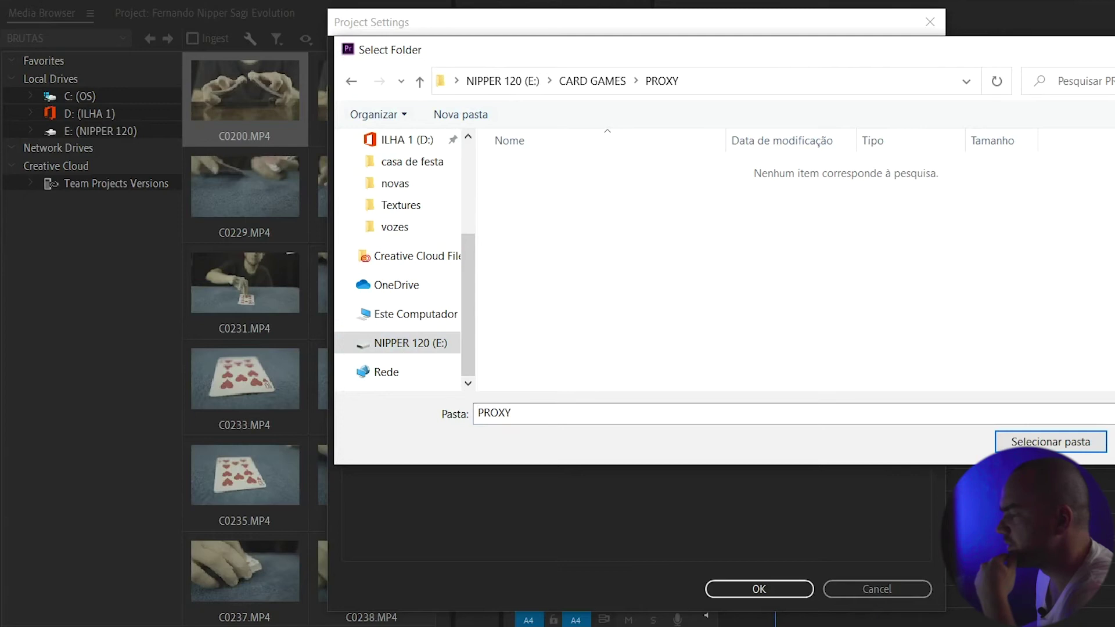
click(1034, 443)
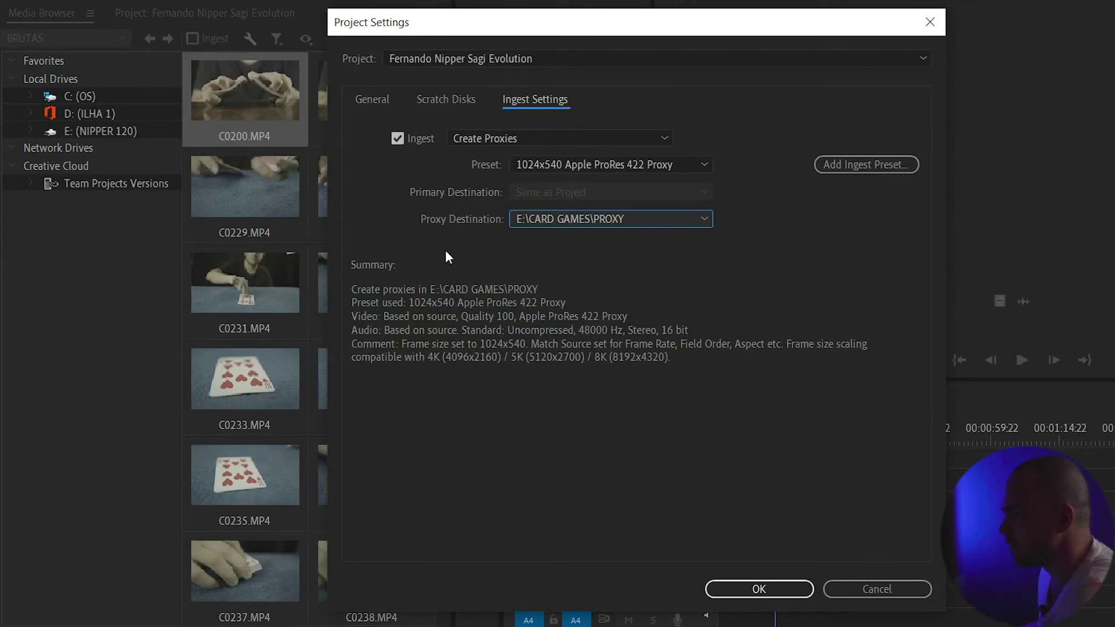
Apply the Project Settings with OK, save the project with Ctrl+S, and show the Project panel.
click(765, 597)
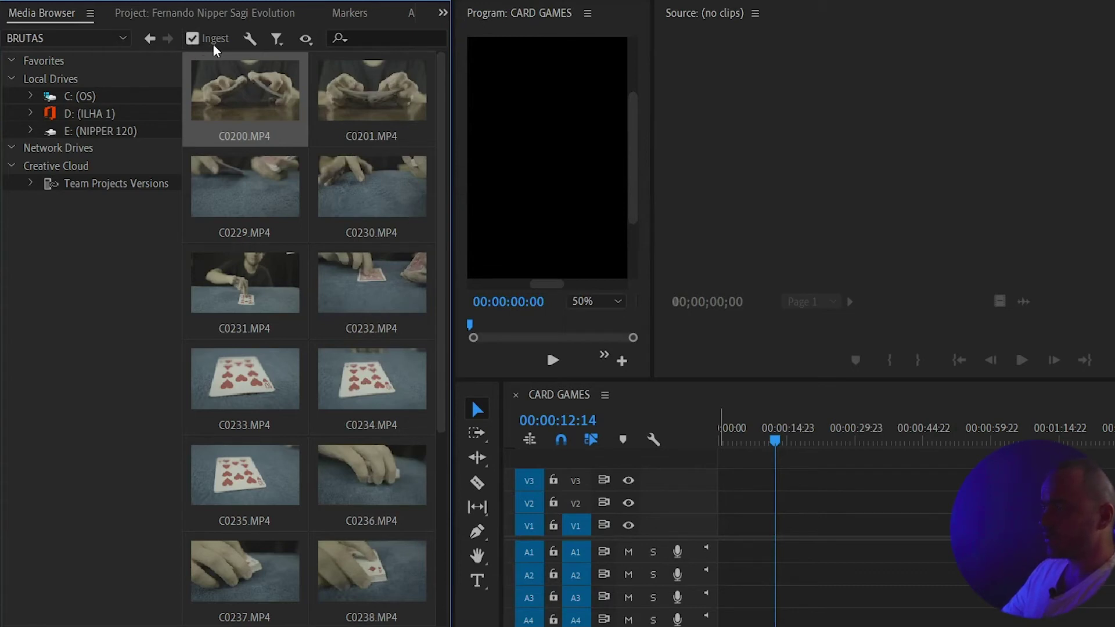
key(ctrl+s)
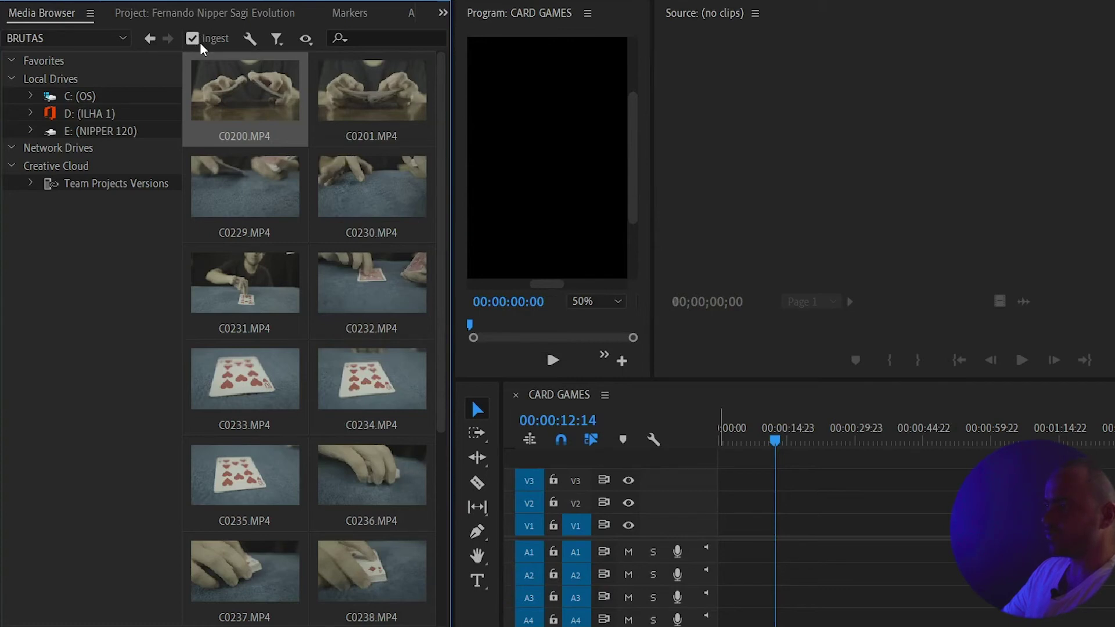
click(179, 14)
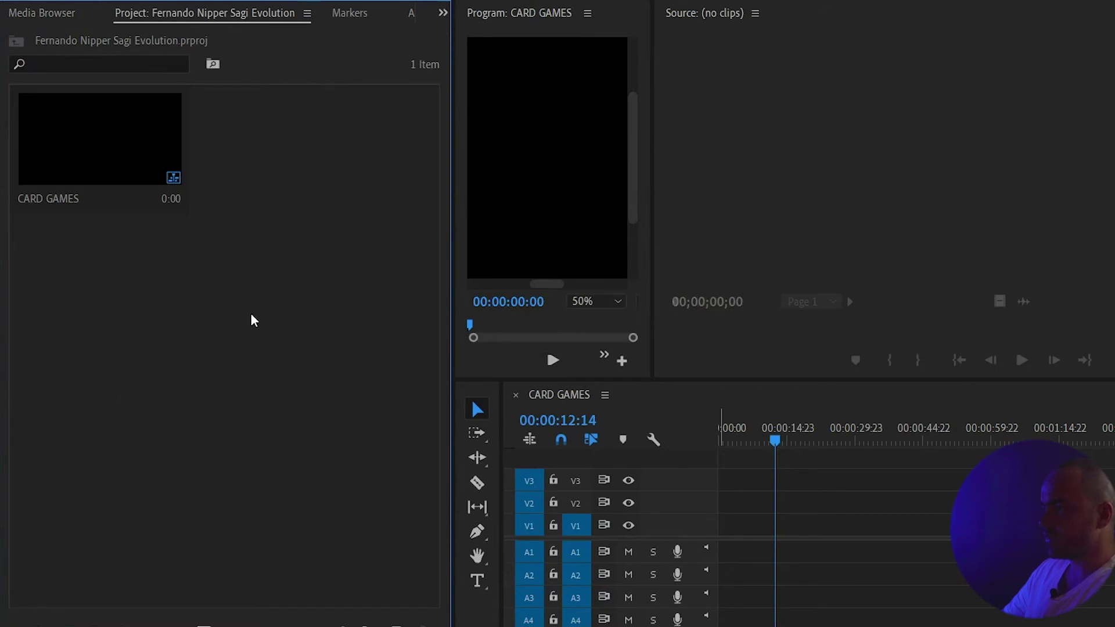
Import the clip C0200.MP4 from the BRUTAS folder into the project bin.
right_click(229, 272)
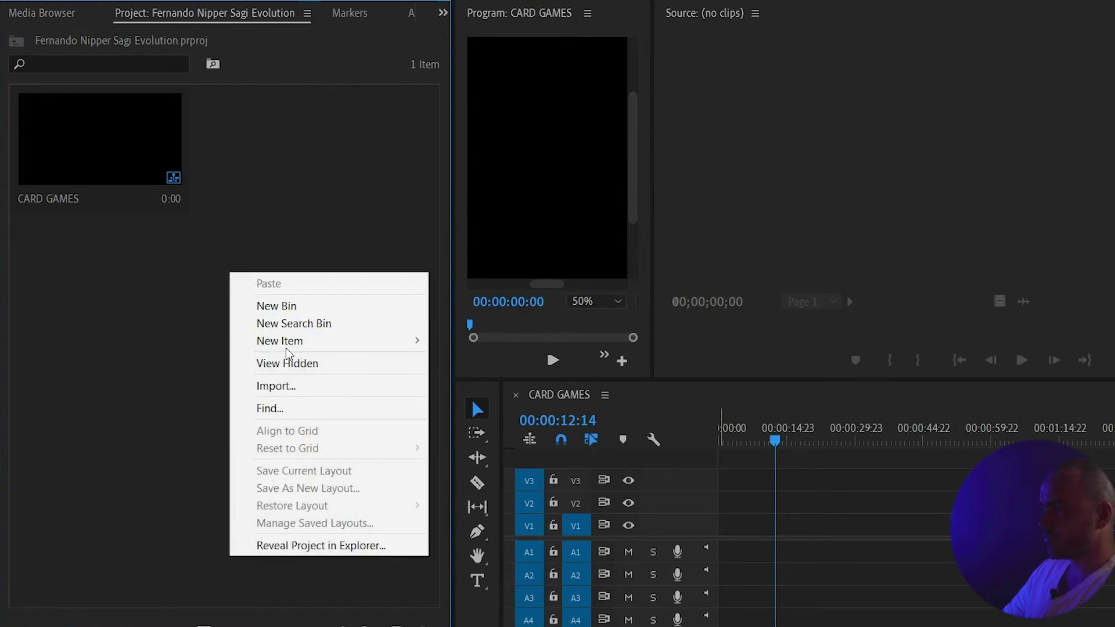
click(294, 386)
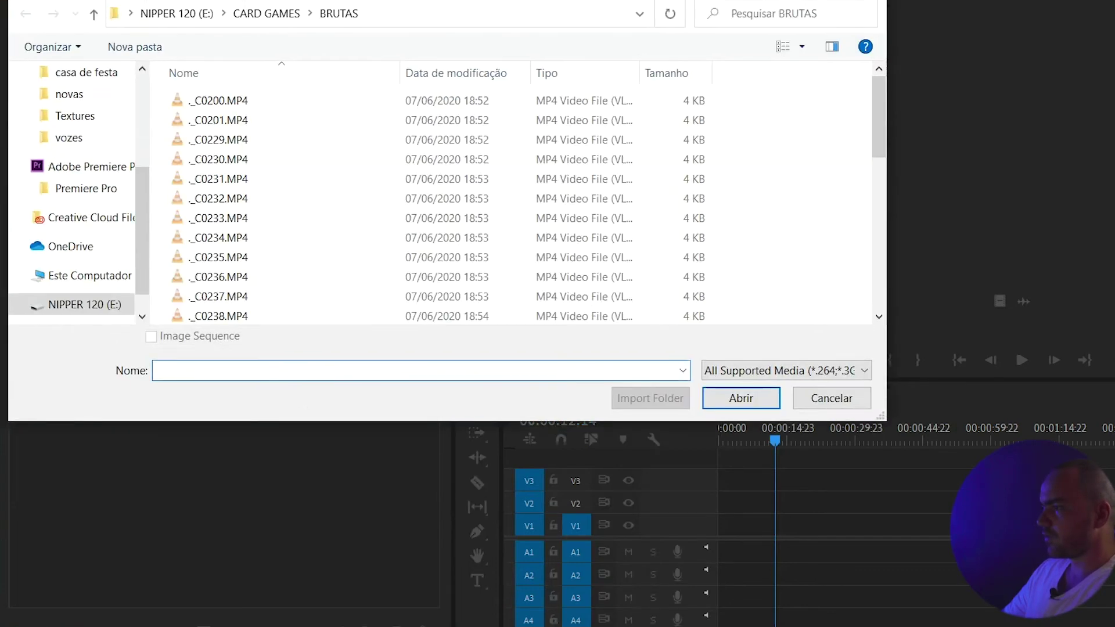
scroll(421, 302, down, 5)
scroll(419, 298, down, 2)
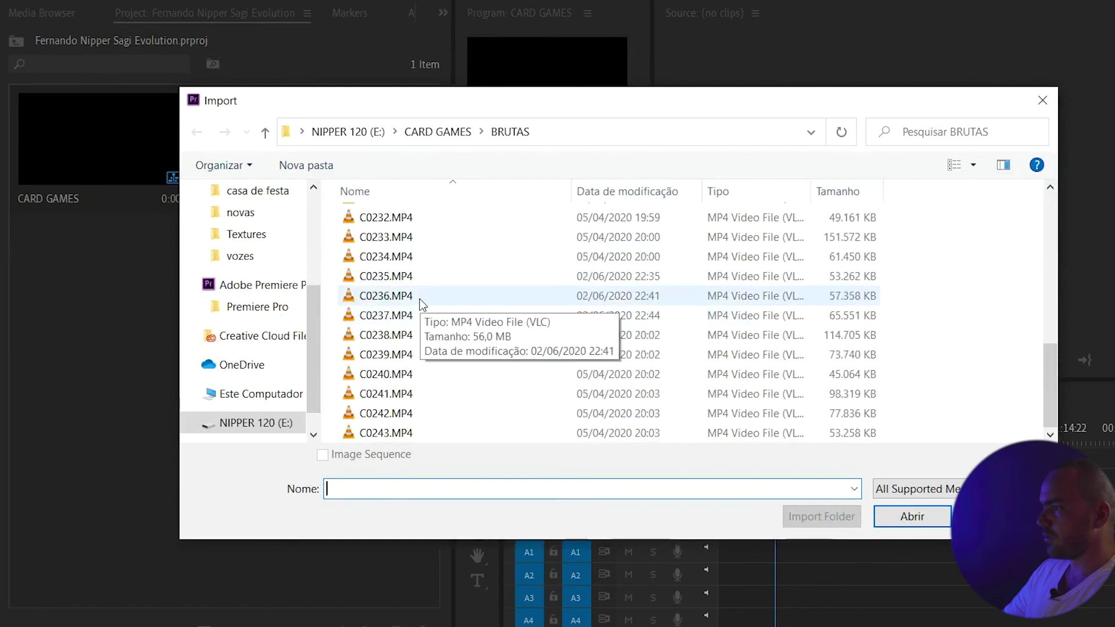
scroll(410, 298, up, 2)
click(372, 233)
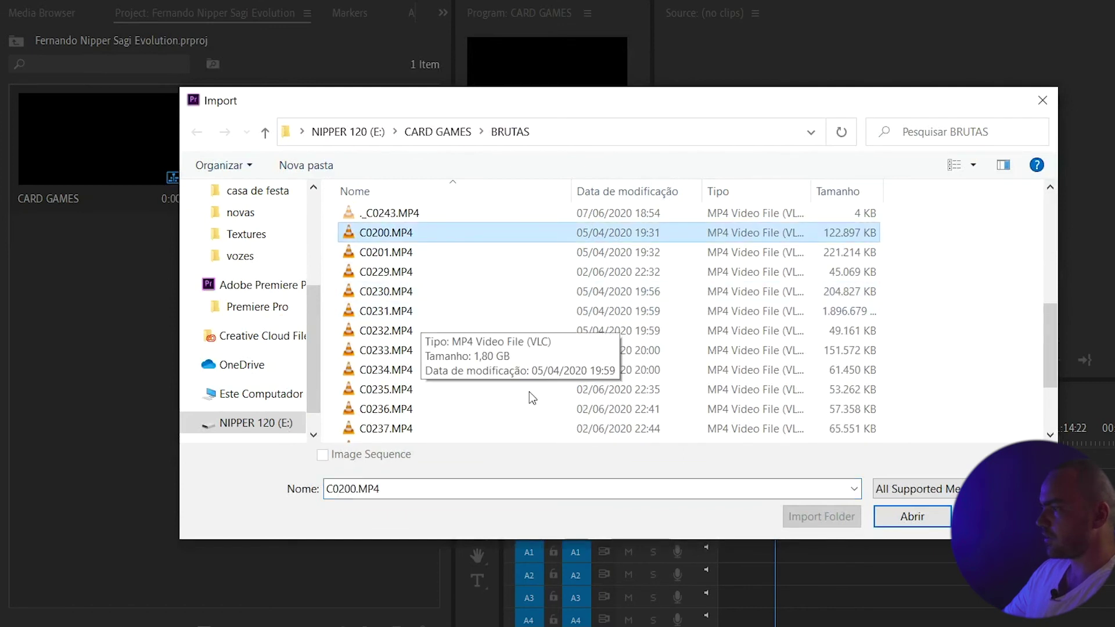
click(908, 521)
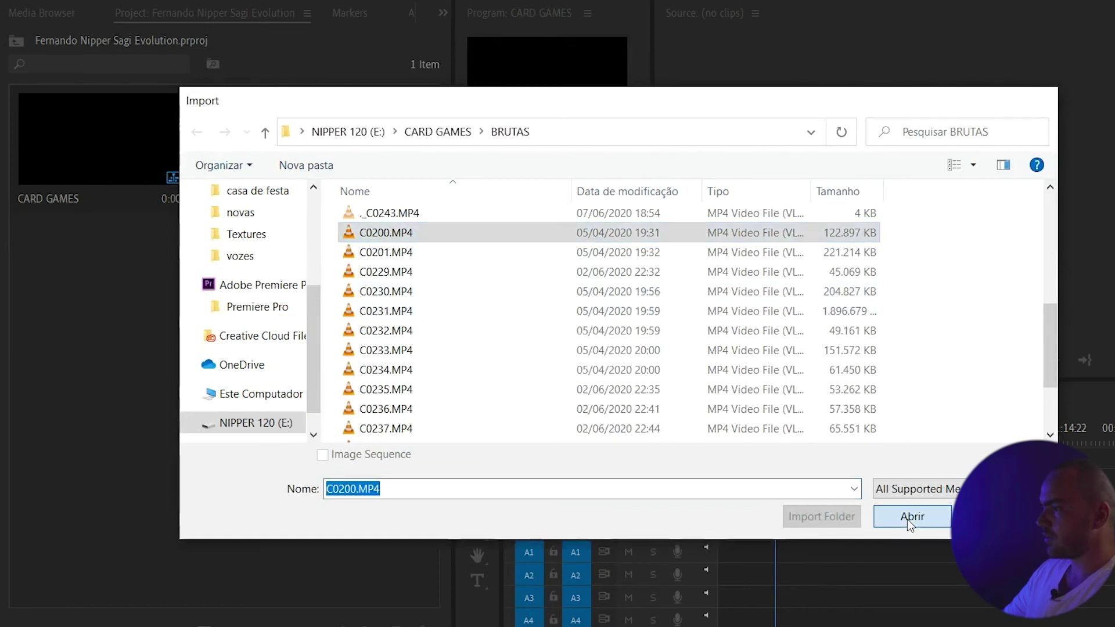
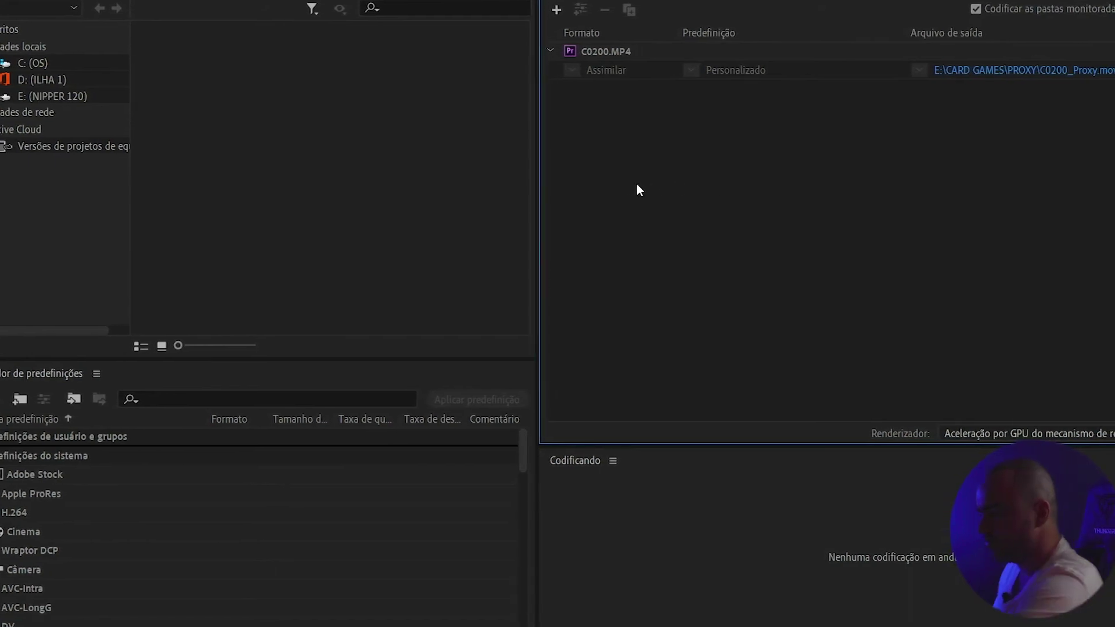
Switch from Media Encoder back to the Premiere Pro project window.
key(alt+Tab)
key(Tab)
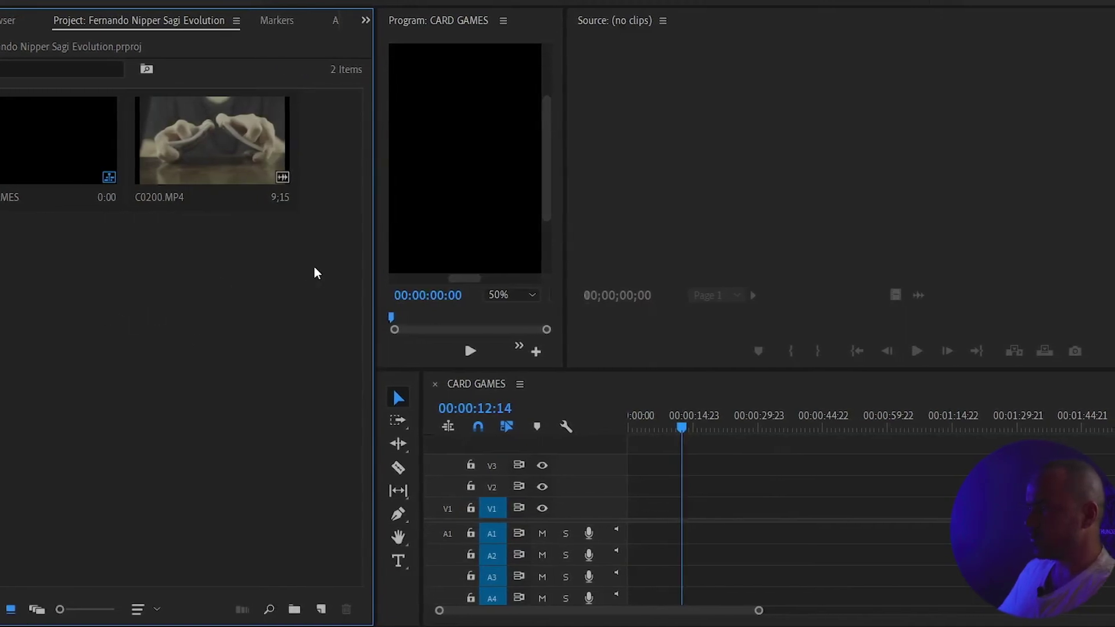
Import C0233.MP4 through C0235.MP4 from the BRUTAS folder and show the Project panel in List View.
double_click(315, 273)
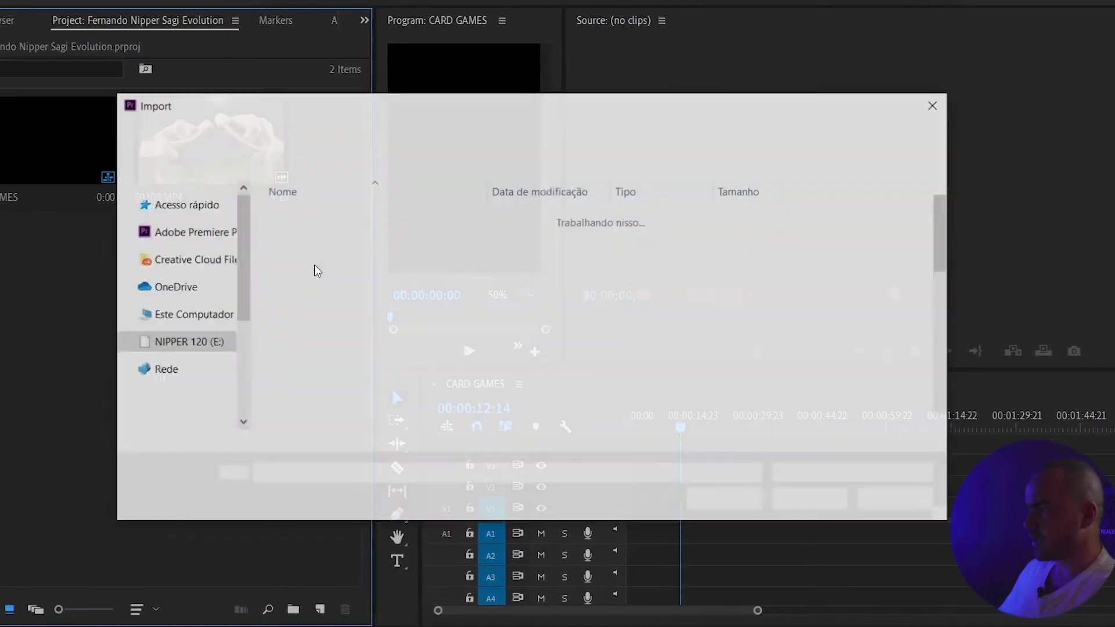
scroll(334, 338, down, 3)
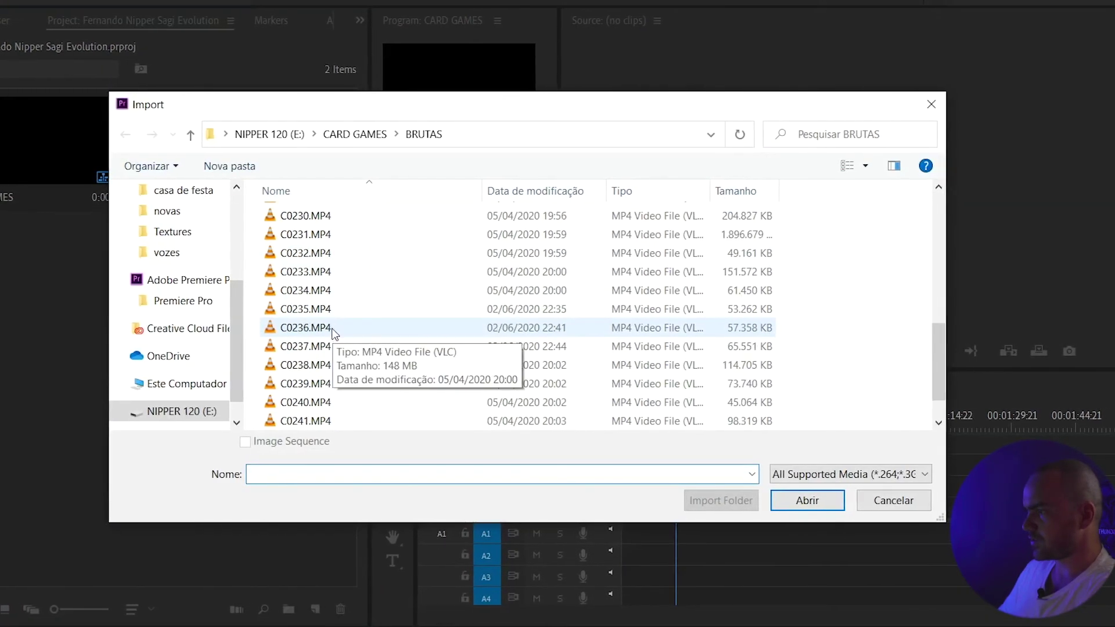
click(302, 234)
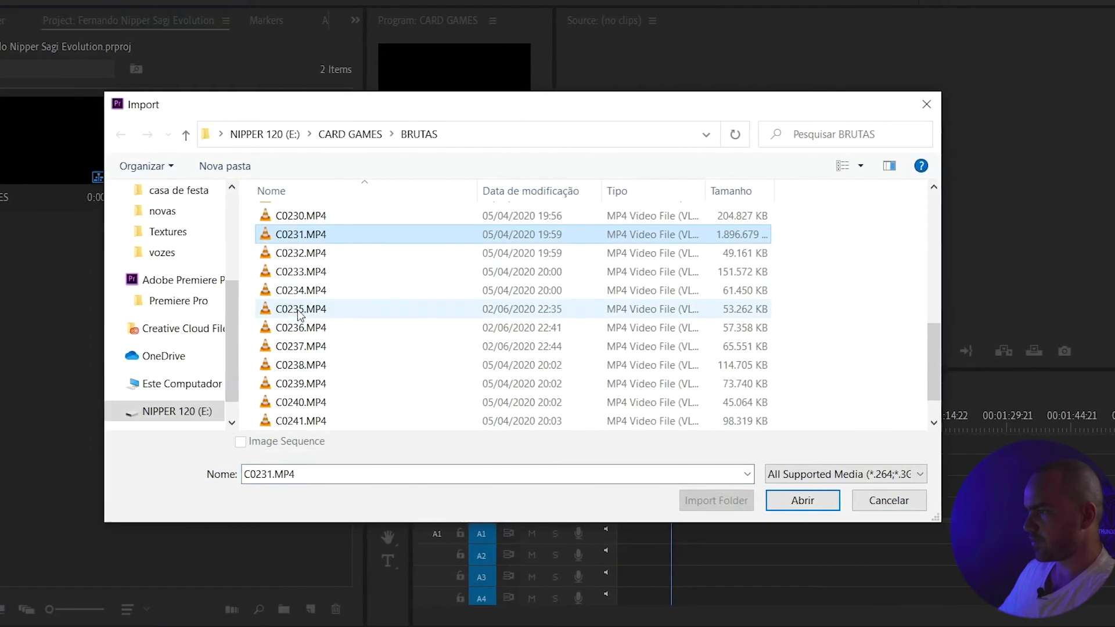
click(299, 273)
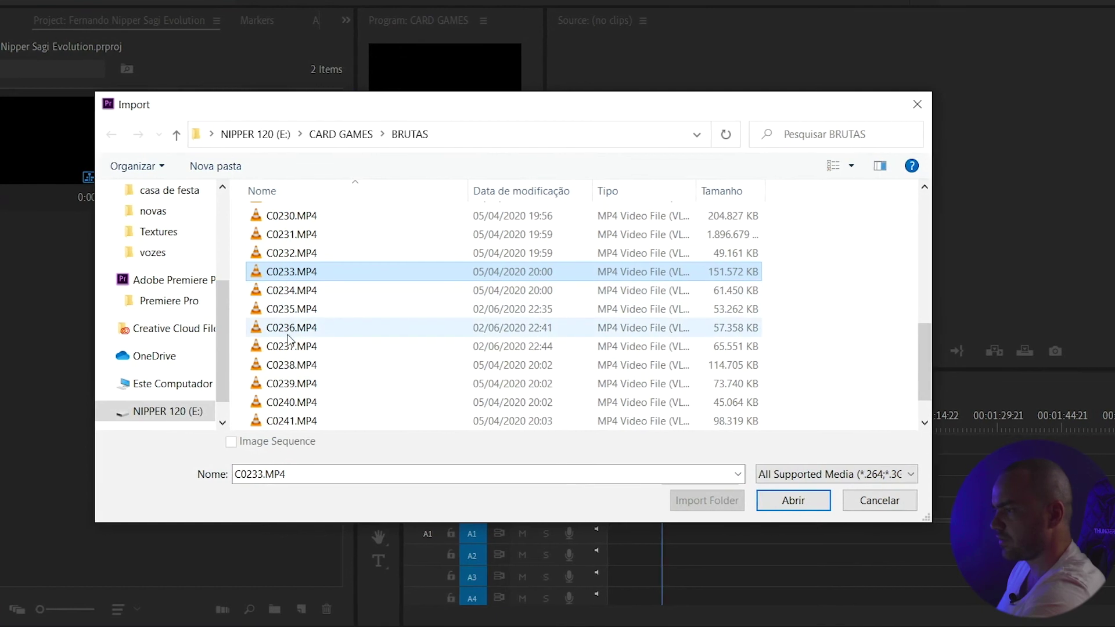
shift+click(293, 309)
click(783, 511)
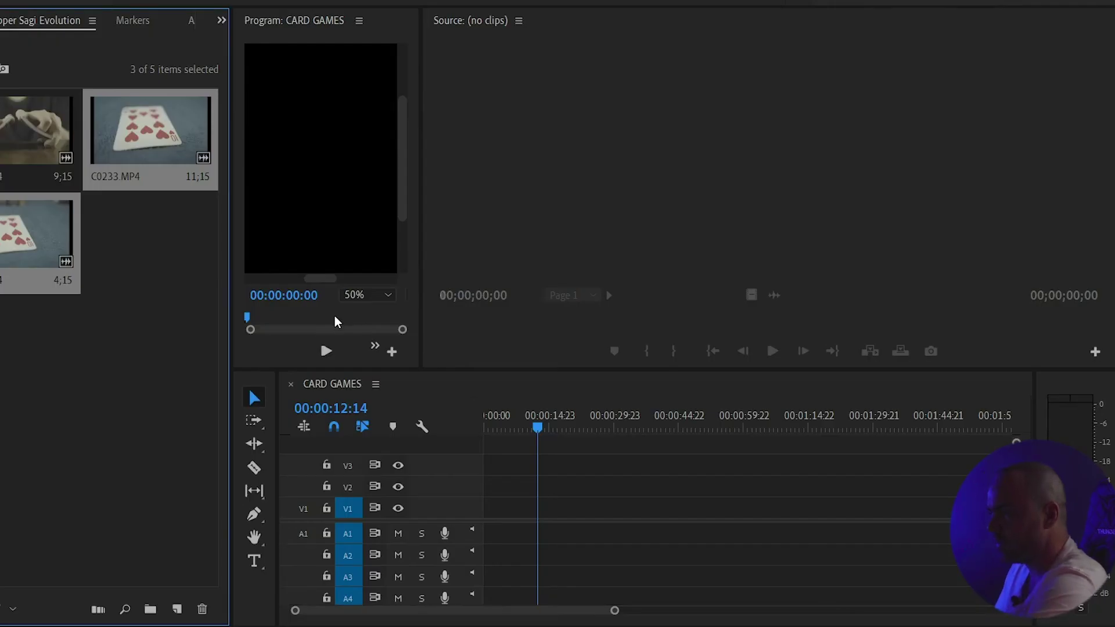
click(60, 388)
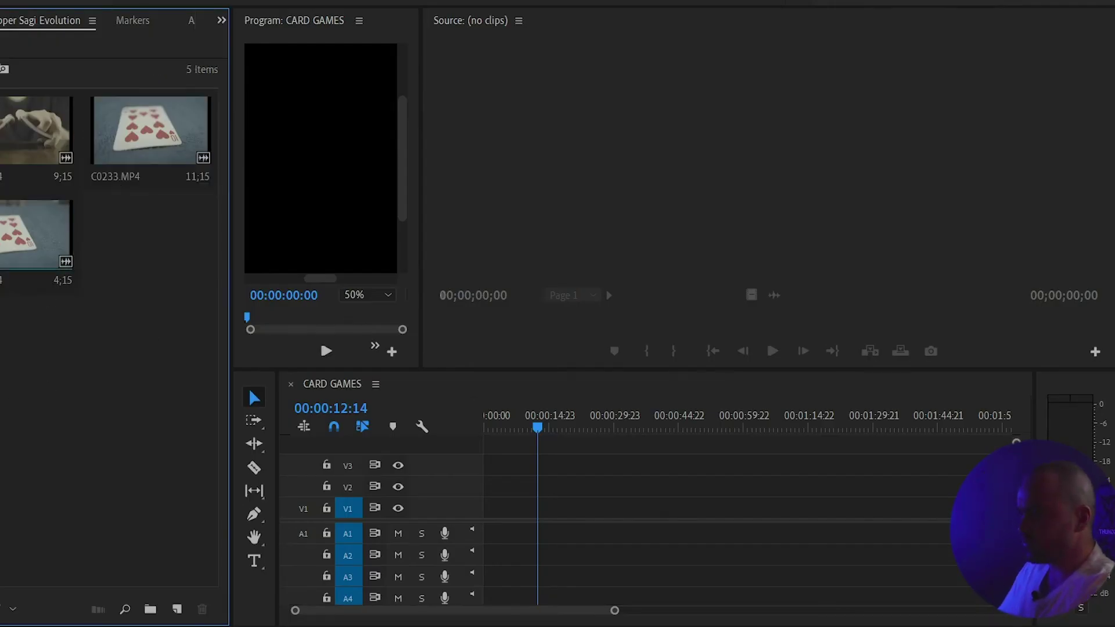
click(37, 611)
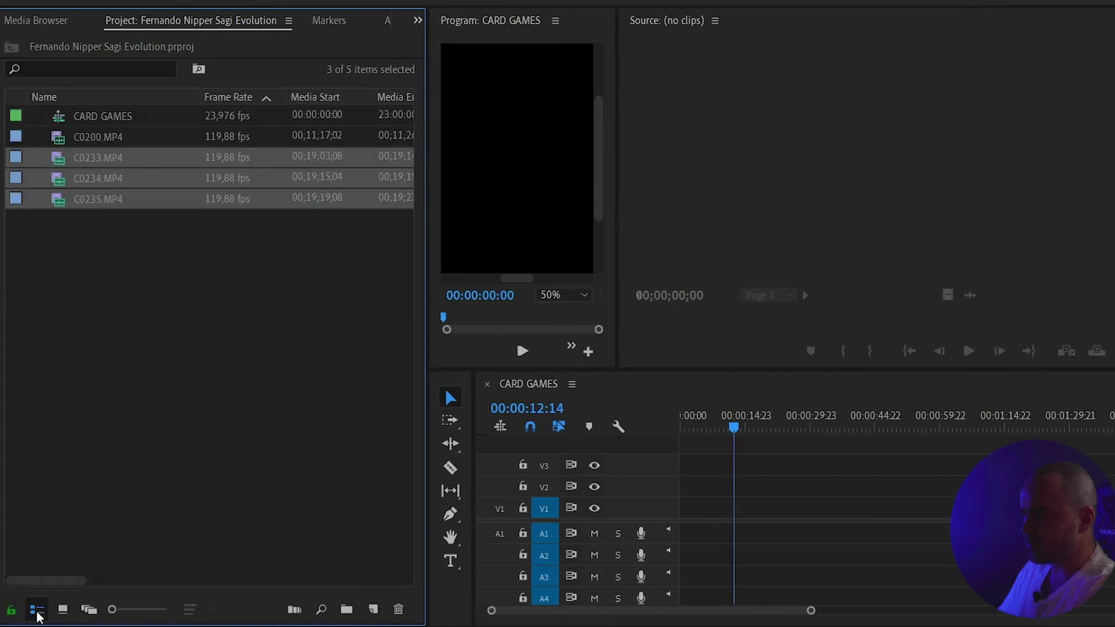
Tick the Proxy property in Metadata Display to add a Proxy column to the Project list.
click(228, 360)
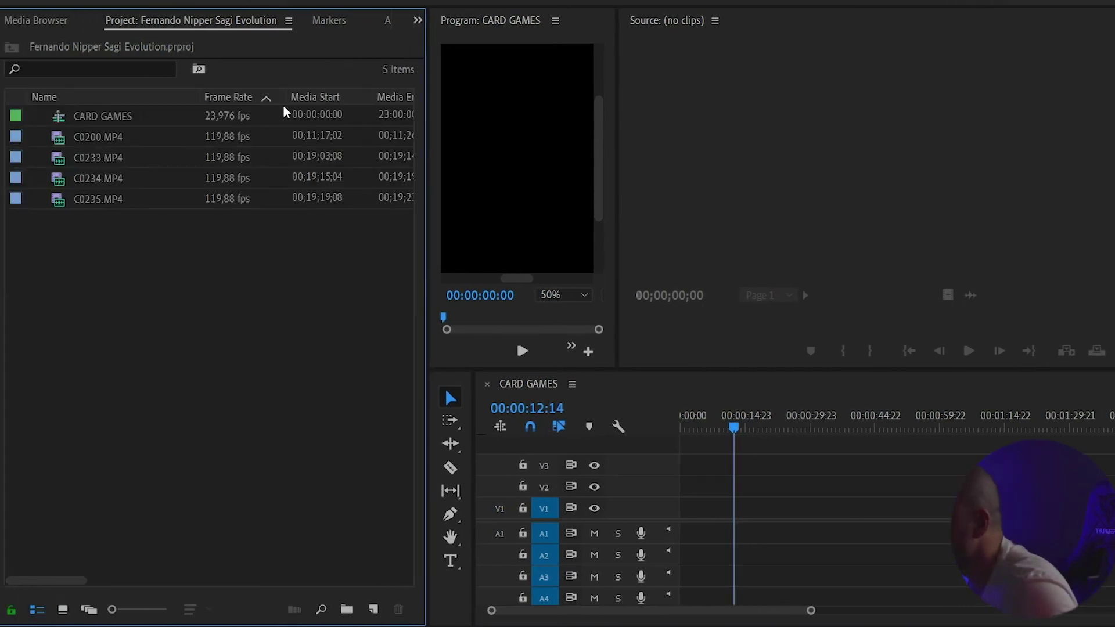
right_click(172, 98)
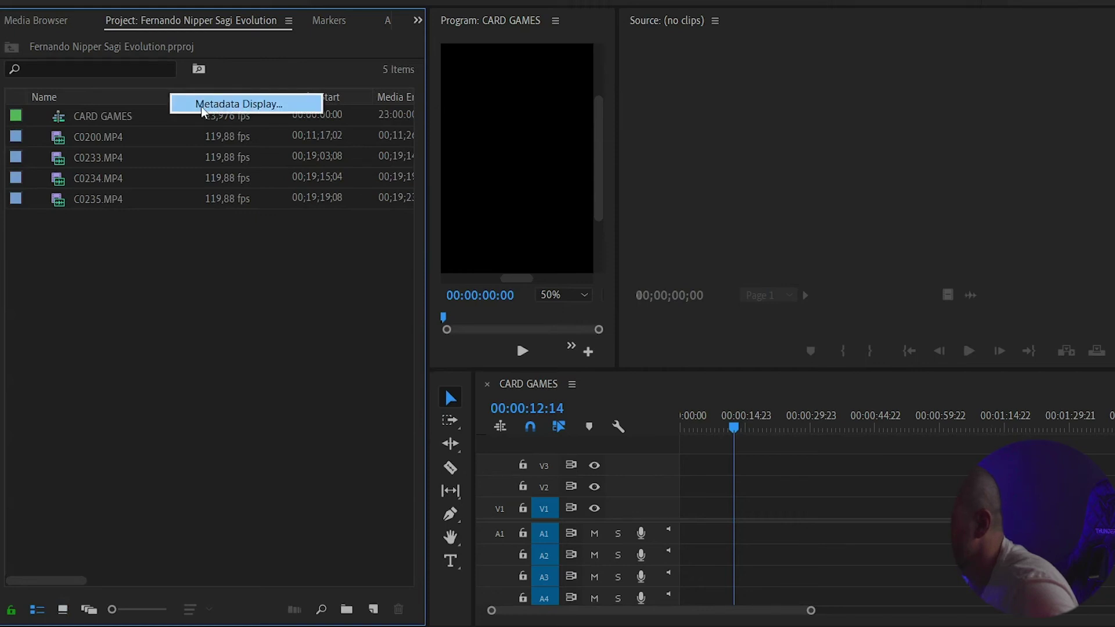
click(239, 104)
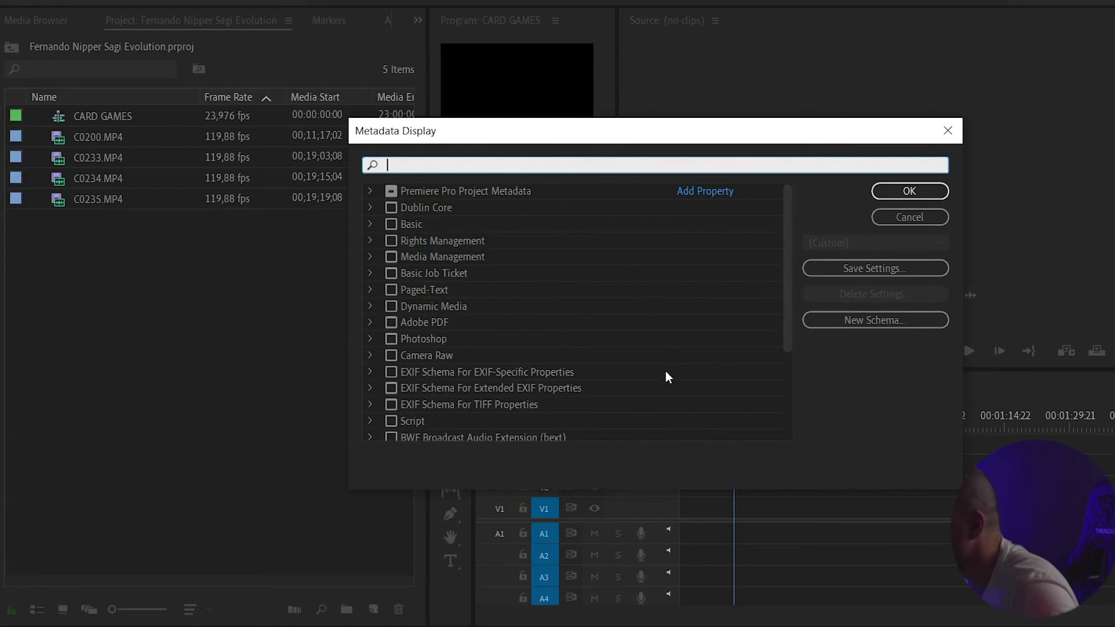
scroll(474, 366, down, 3)
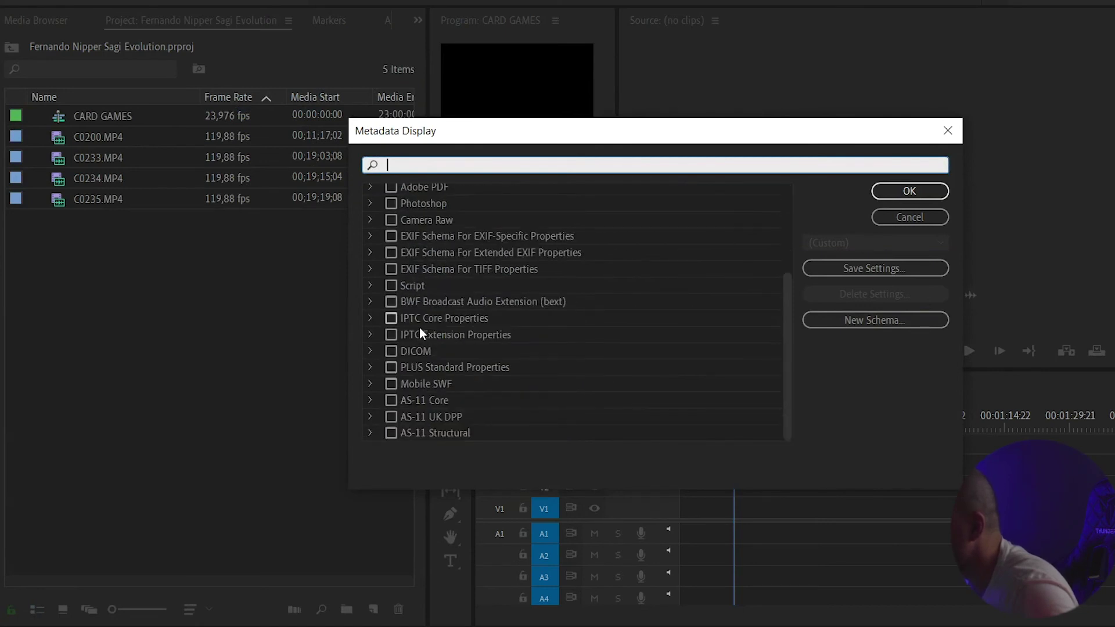
scroll(420, 323, up, 3)
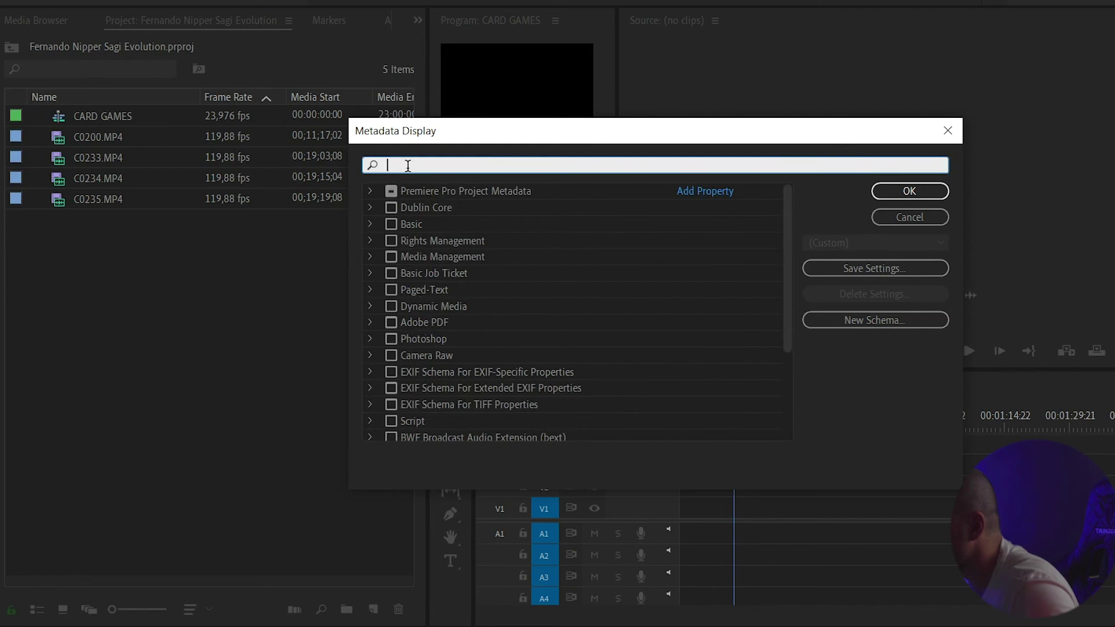
text(P)
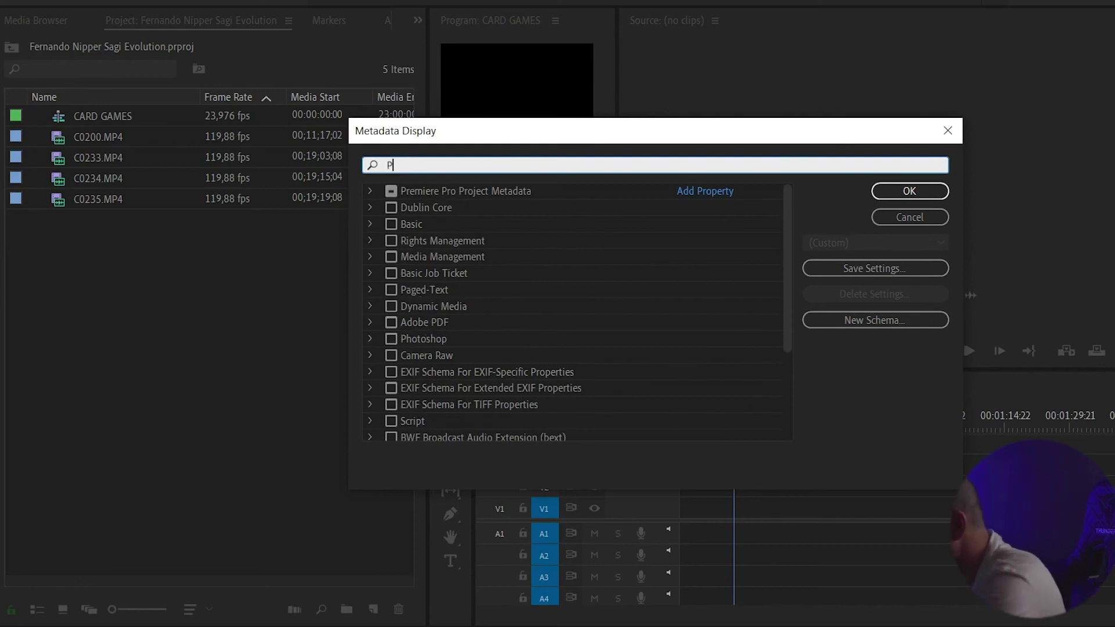
text(ROXY)
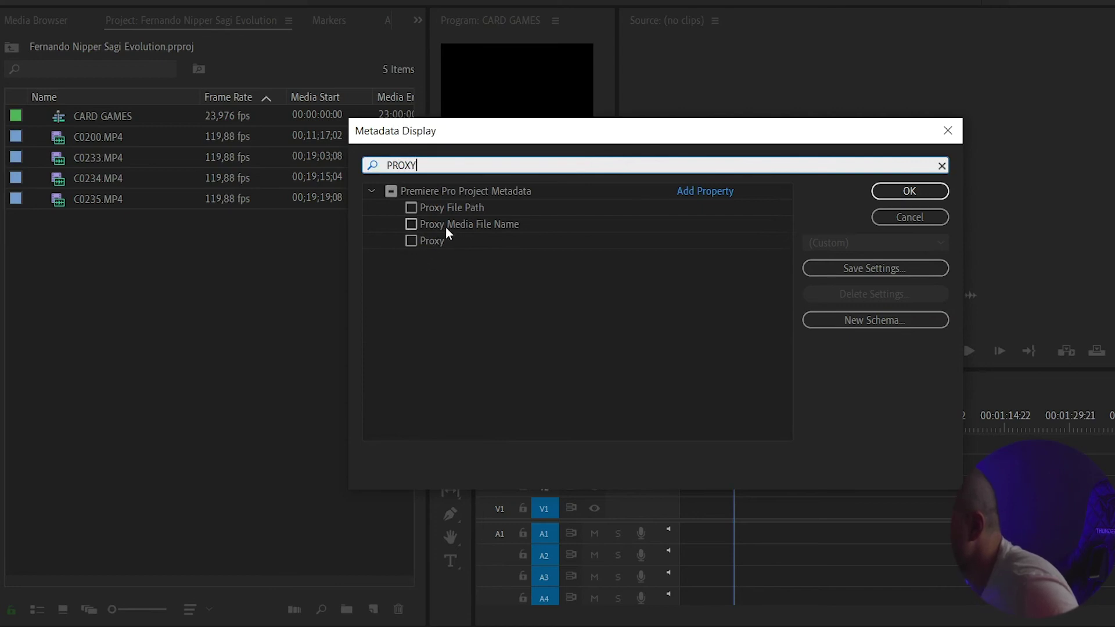
click(413, 242)
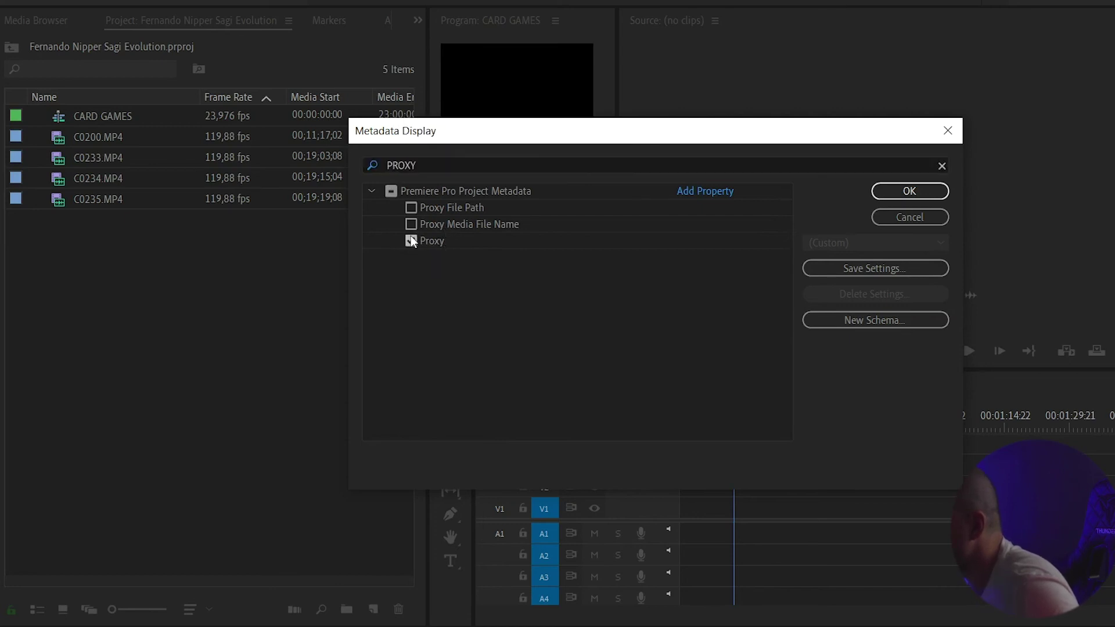
click(907, 192)
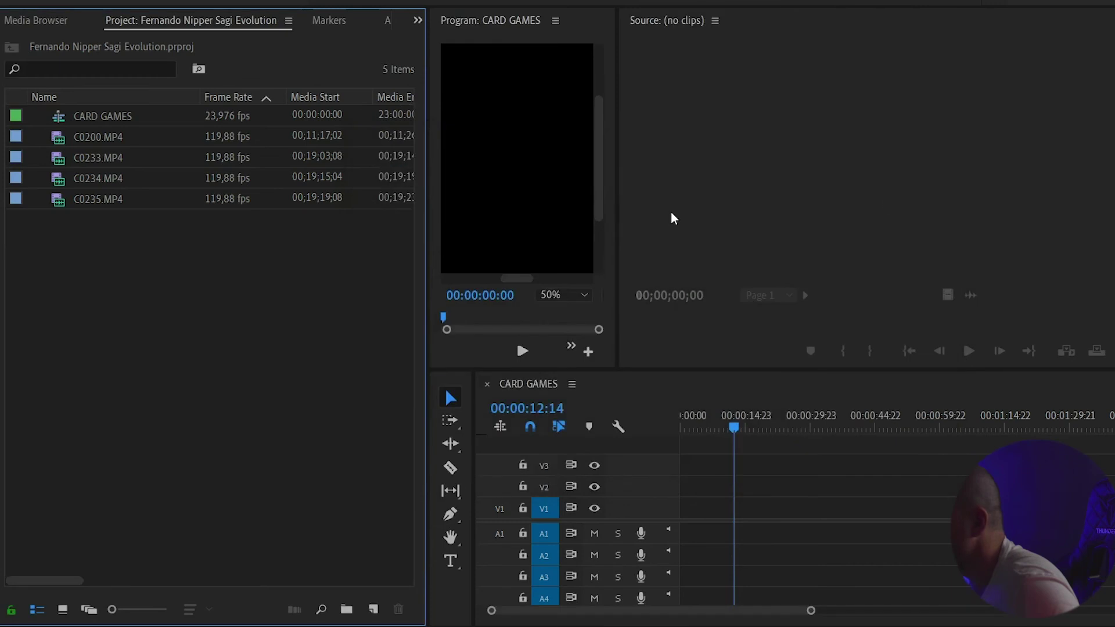
Reveal the Proxy column showing Attached and create a C0235 sequence from C0235.MP4.
drag(63, 581, 405, 596)
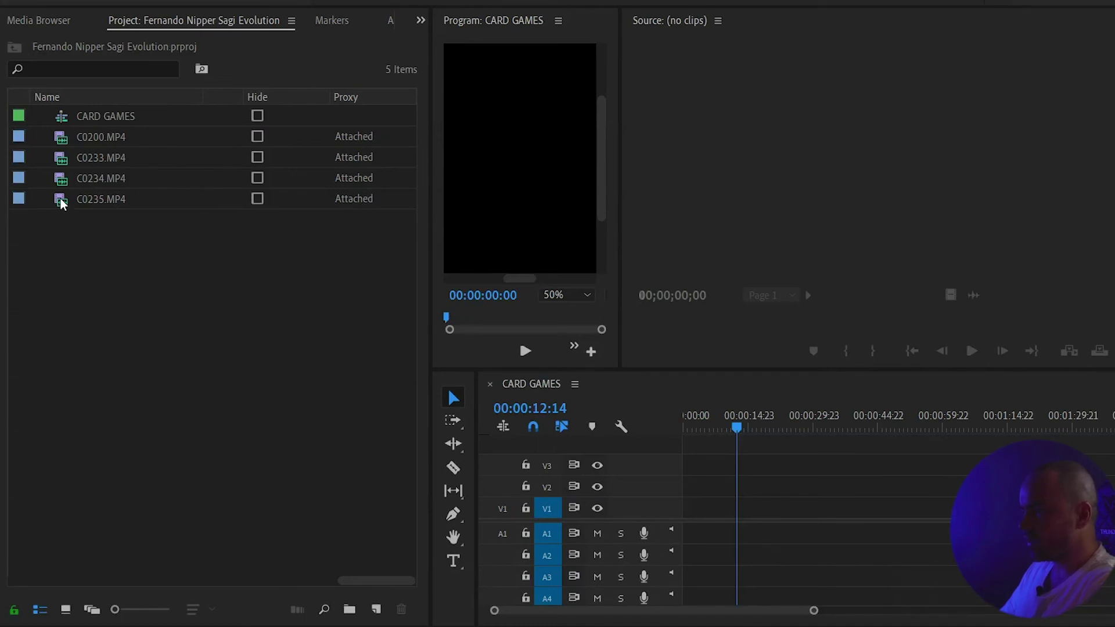
drag(63, 205, 262, 534)
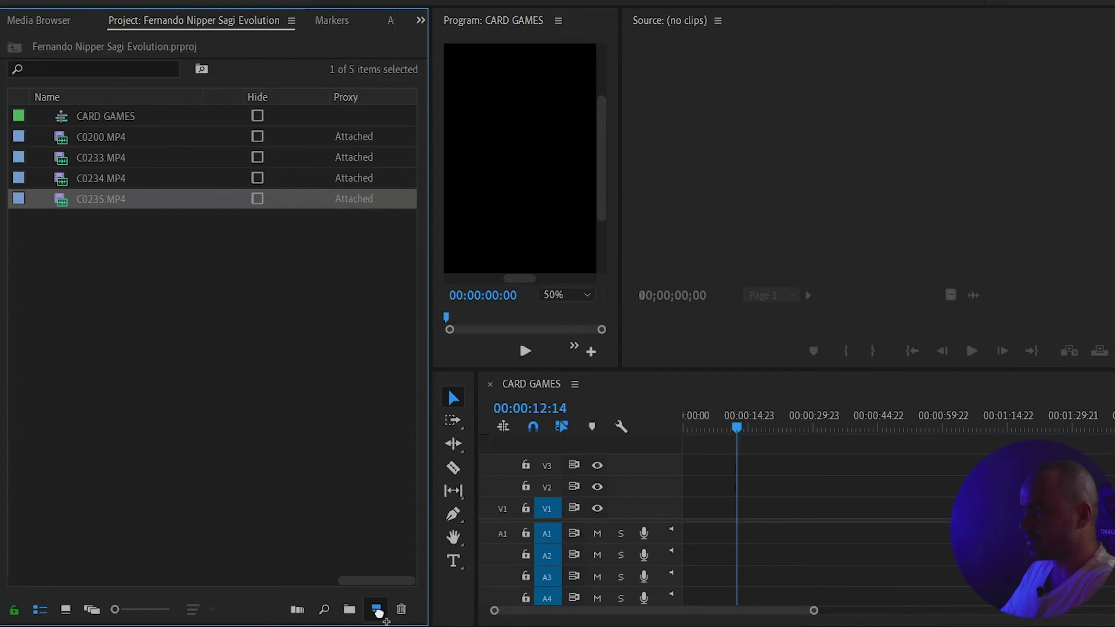
drag(377, 610, 377, 610)
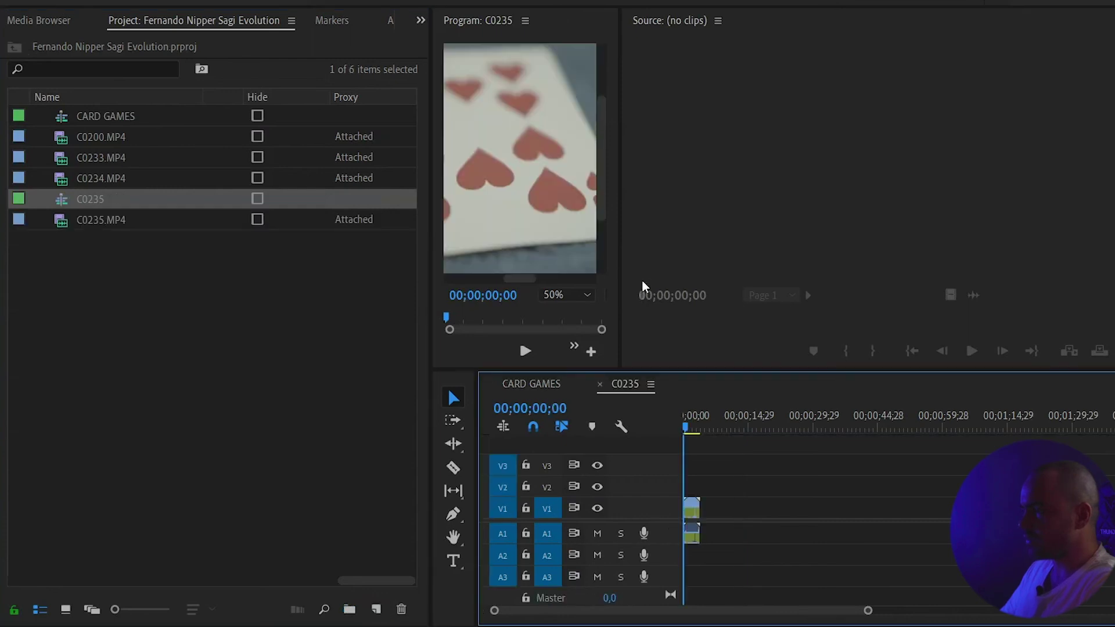
Trim the C0235.MP4 clip's start later and its end back to about 1;19.
drag(619, 274, 1070, 305)
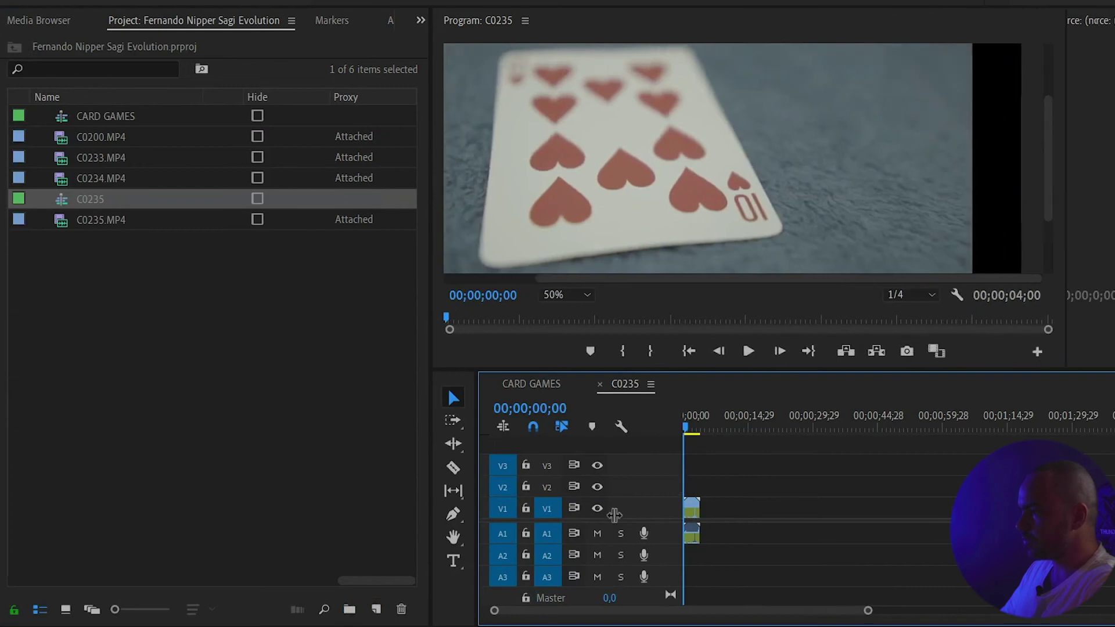
mouse_move(869, 613)
mouse_down()
mouse_move(742, 599)
mouse_move(776, 590)
mouse_up()
drag(719, 431, 800, 433)
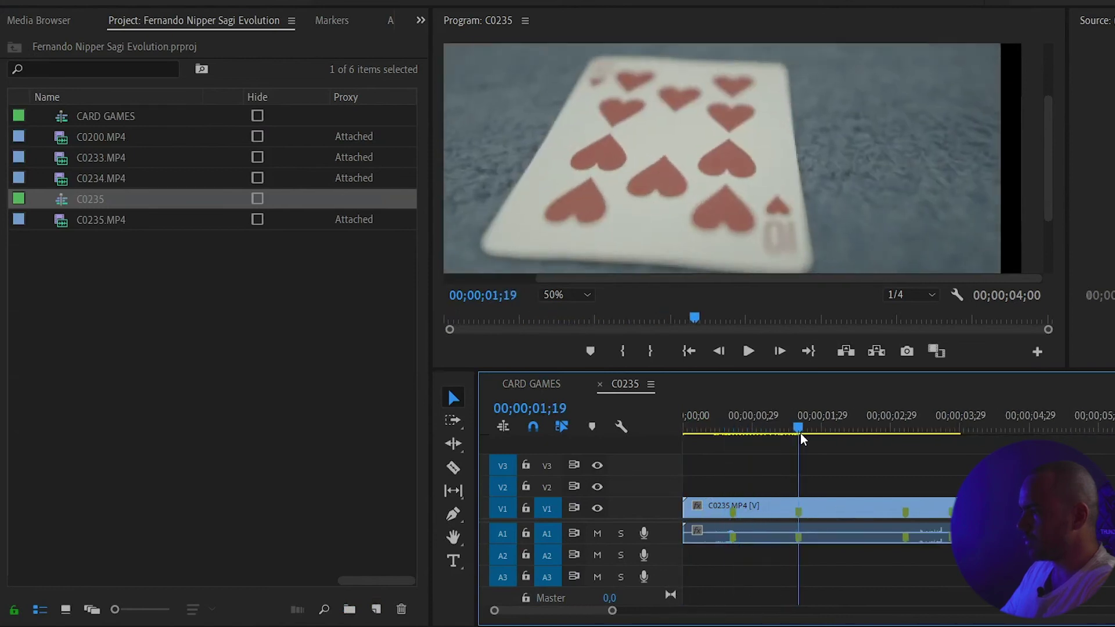
click(688, 510)
drag(689, 510, 732, 510)
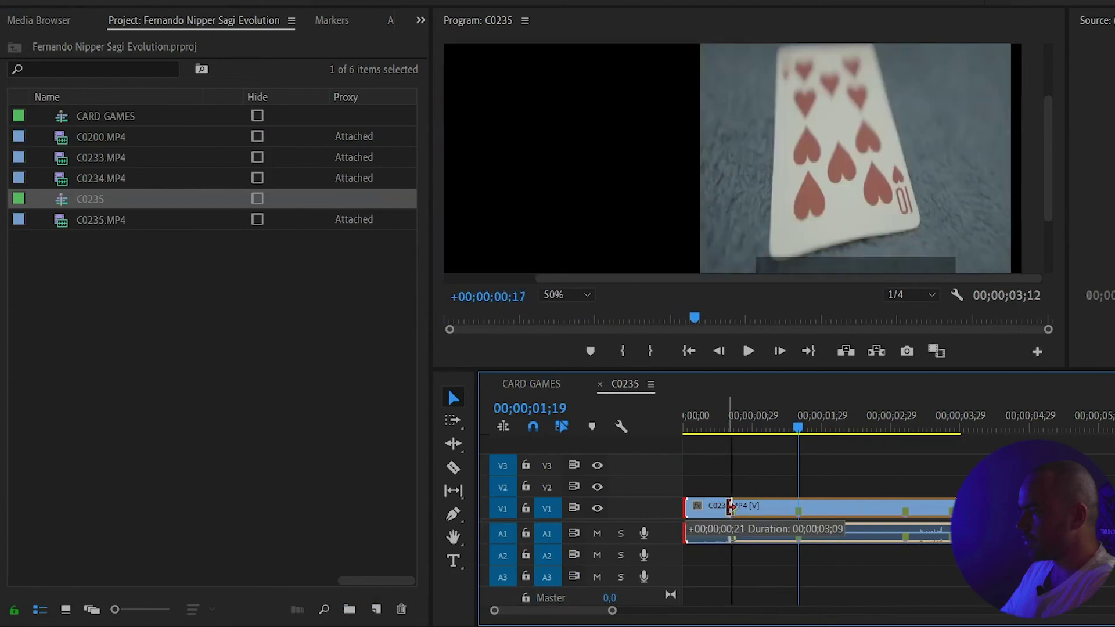
drag(952, 507, 800, 506)
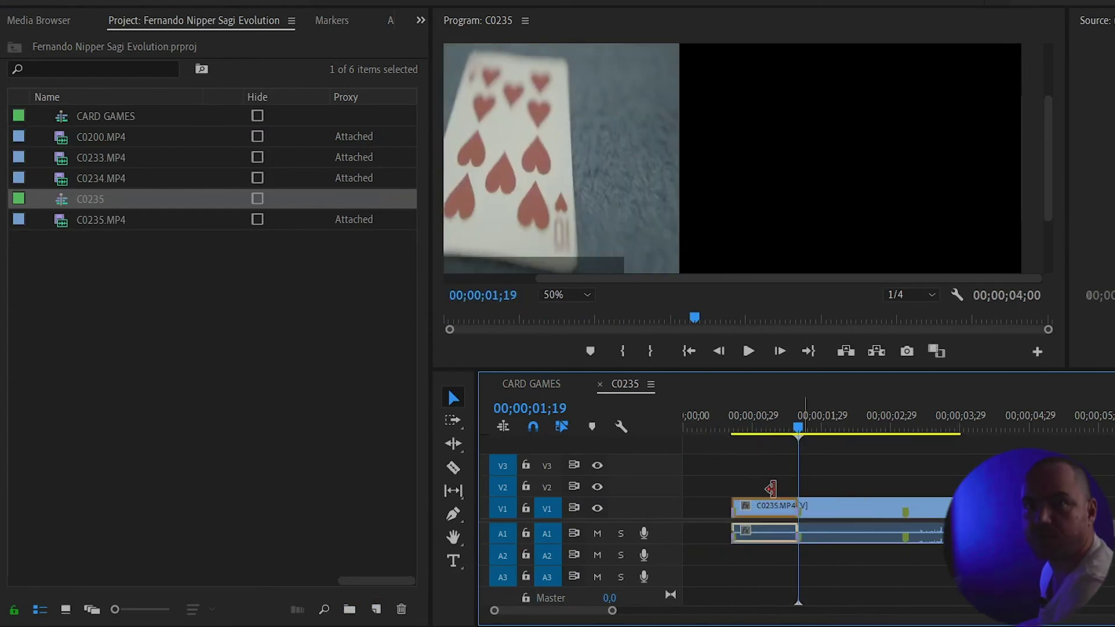
drag(801, 506, 801, 506)
click(759, 430)
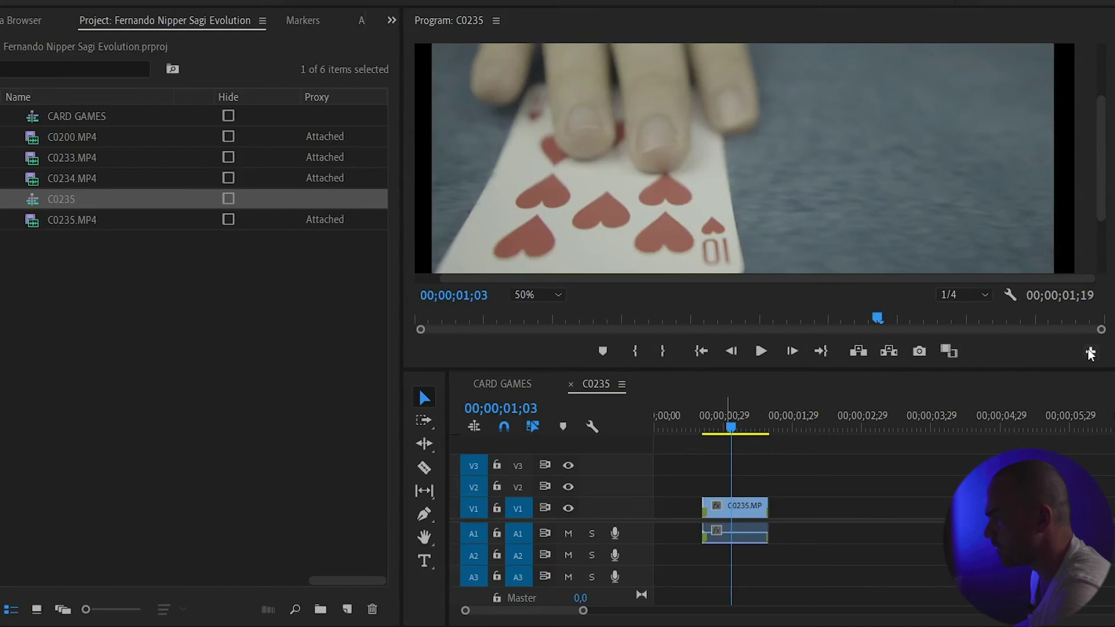
Add the Toggle Proxies button to the Program monitor's playback controls.
click(1090, 353)
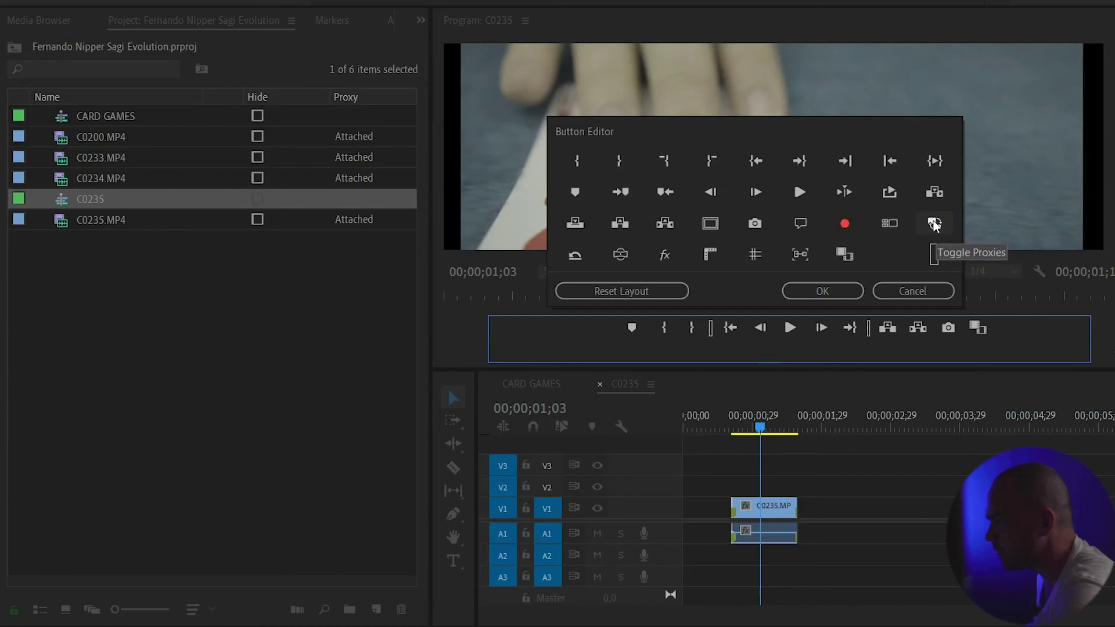
drag(933, 224, 1006, 329)
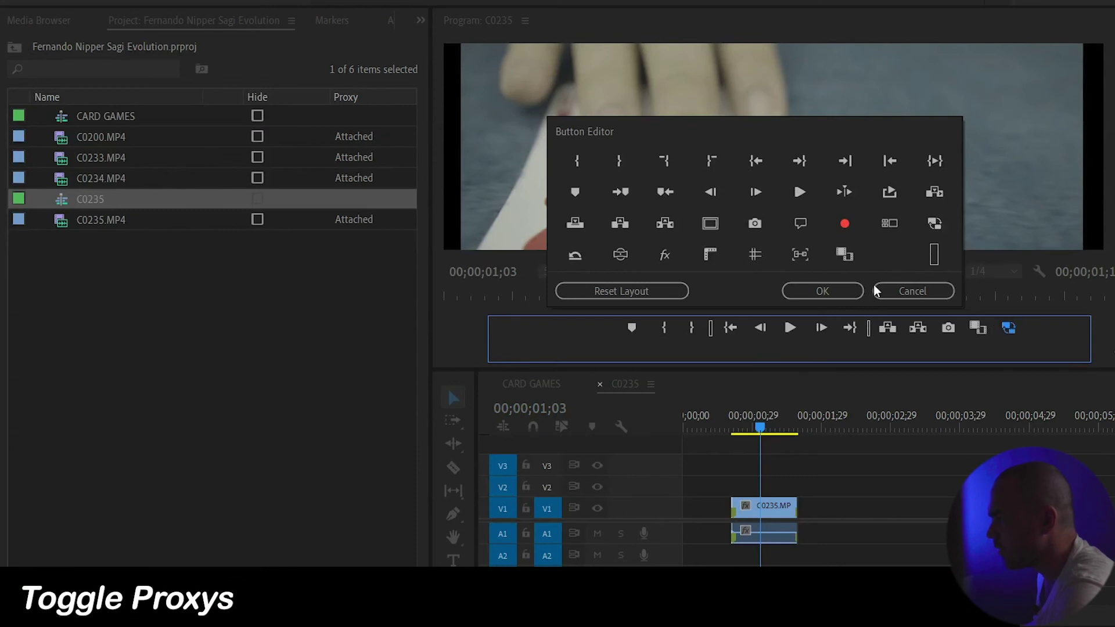
click(820, 292)
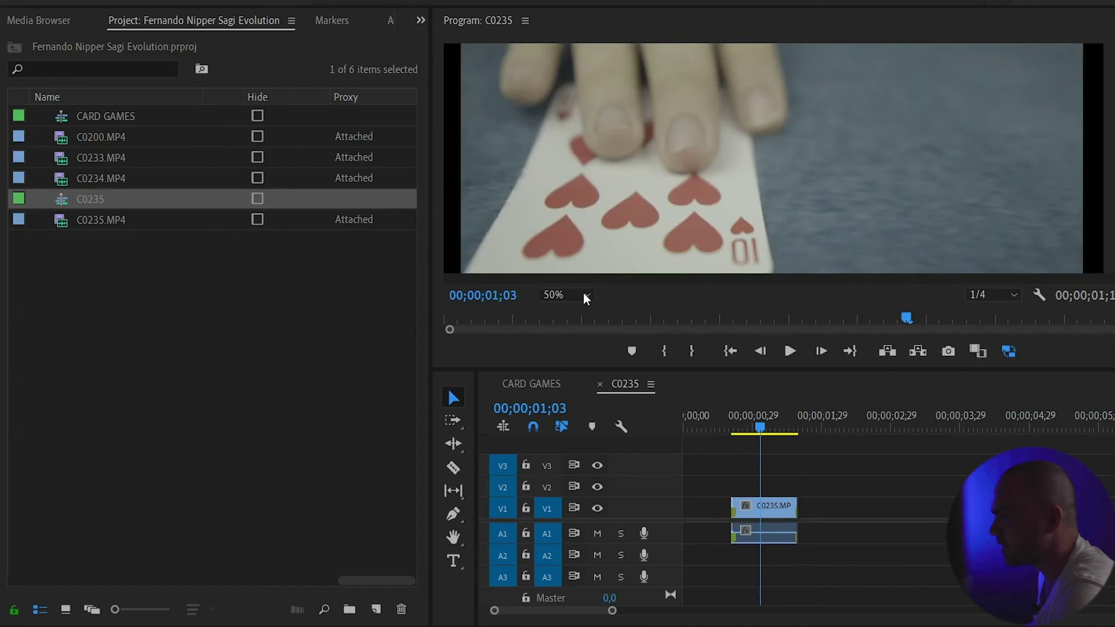
Set the preview zoom to Fit, park the playhead at 00;00;00;27, and turn proxies off.
click(557, 296)
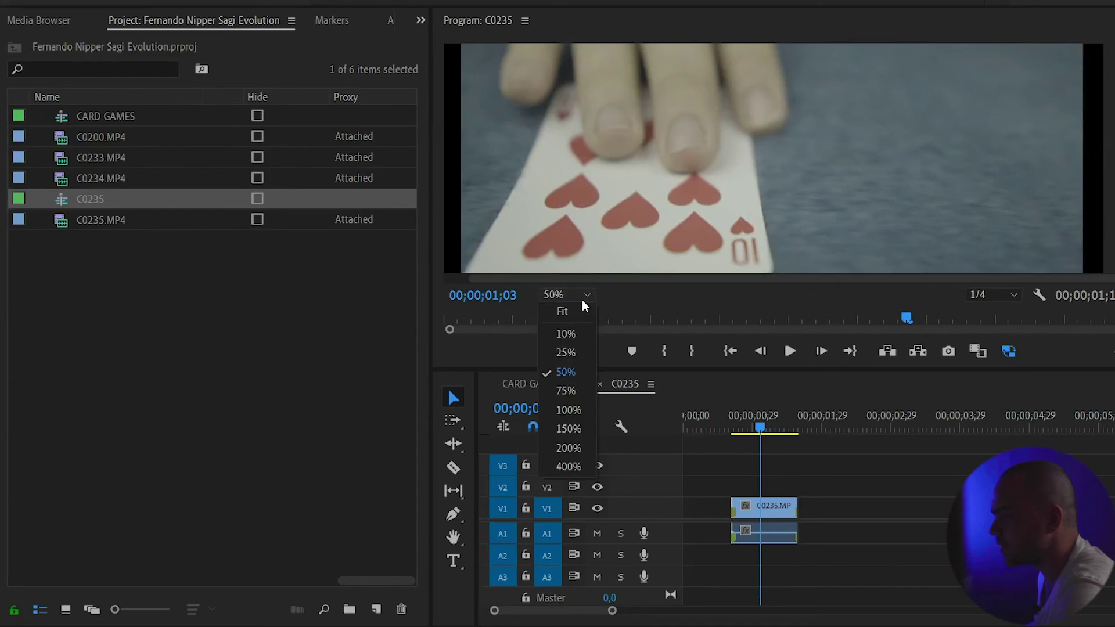
click(576, 312)
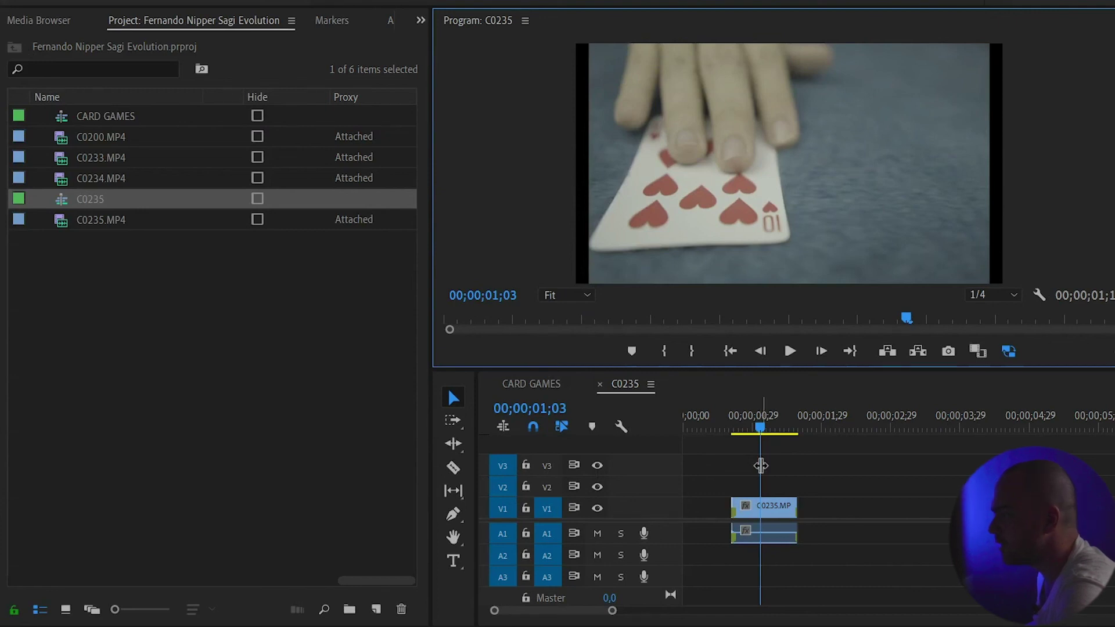
click(746, 429)
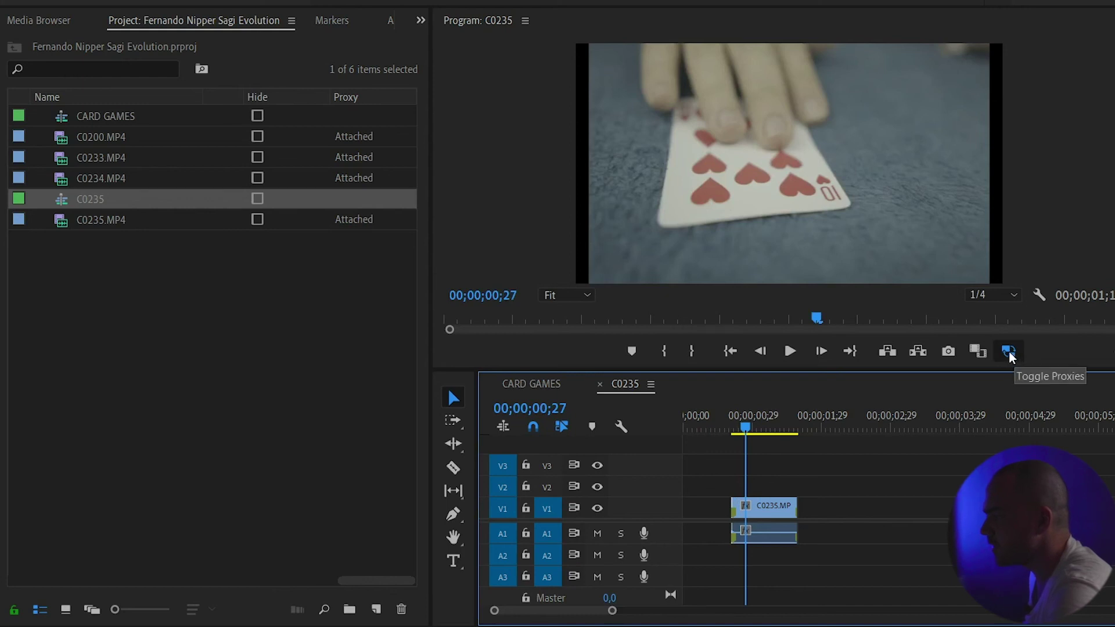
click(1008, 350)
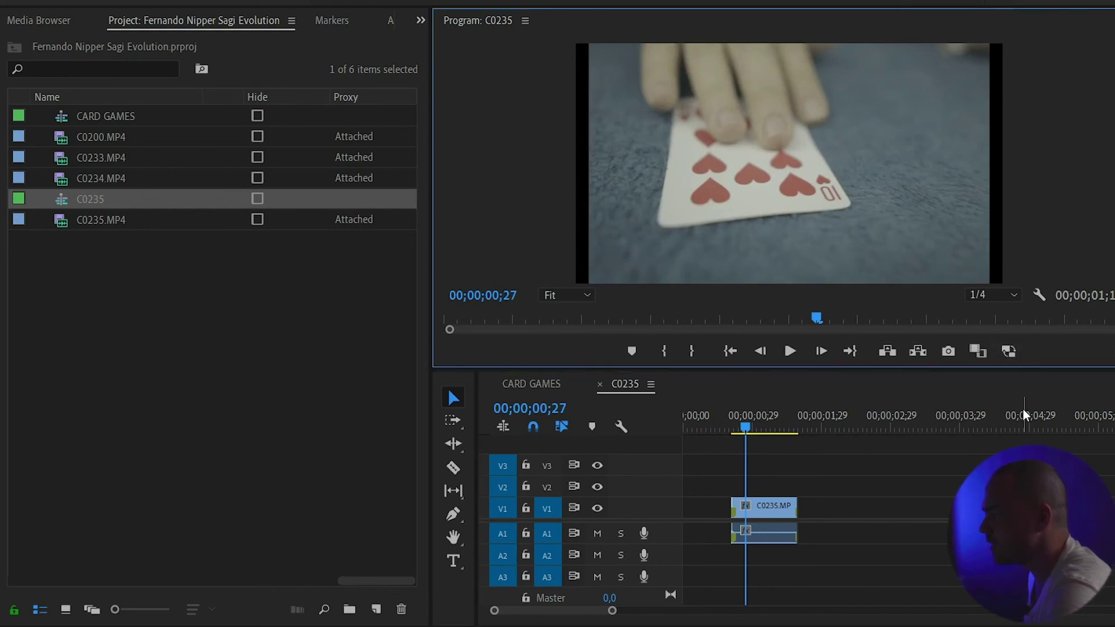
click(1007, 351)
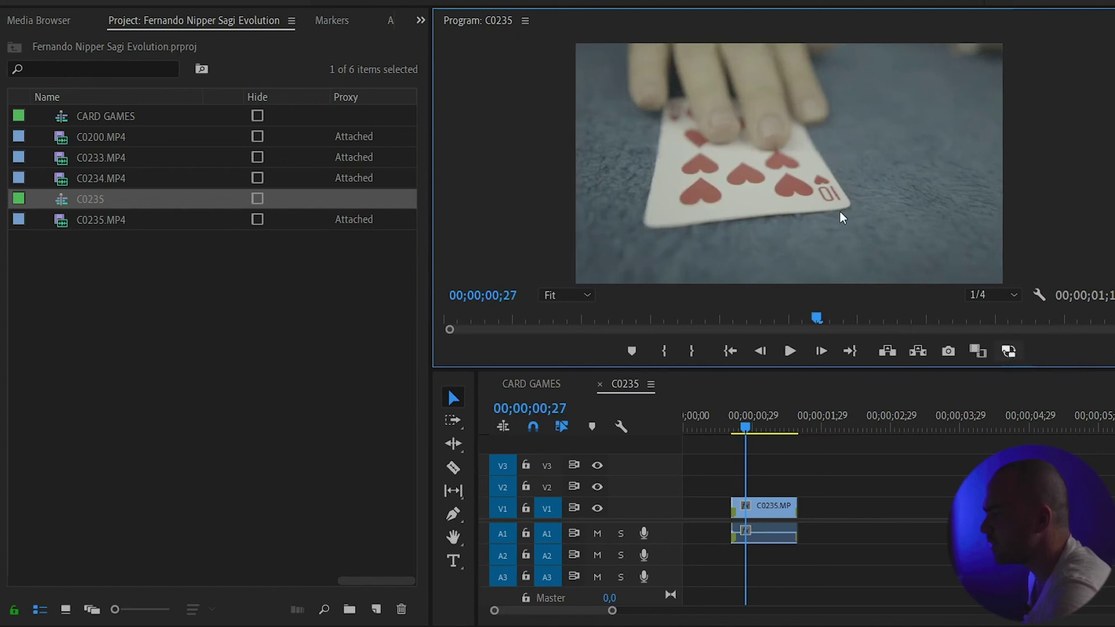
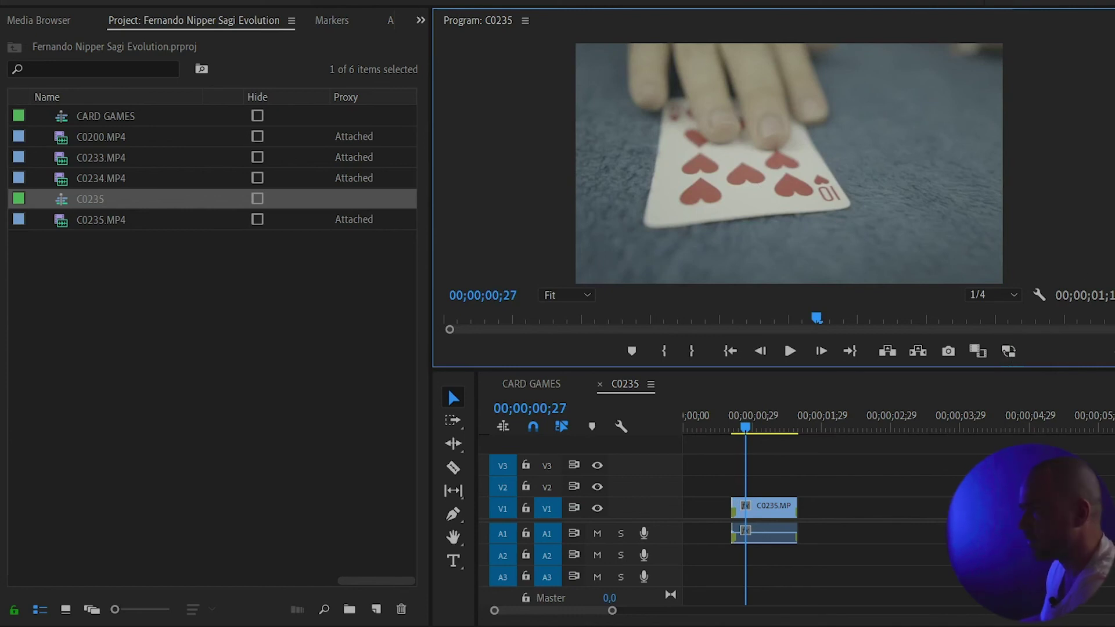
Toggle proxy playback on and back off, then show the BRUTAS clips in the Media Browser.
click(1010, 357)
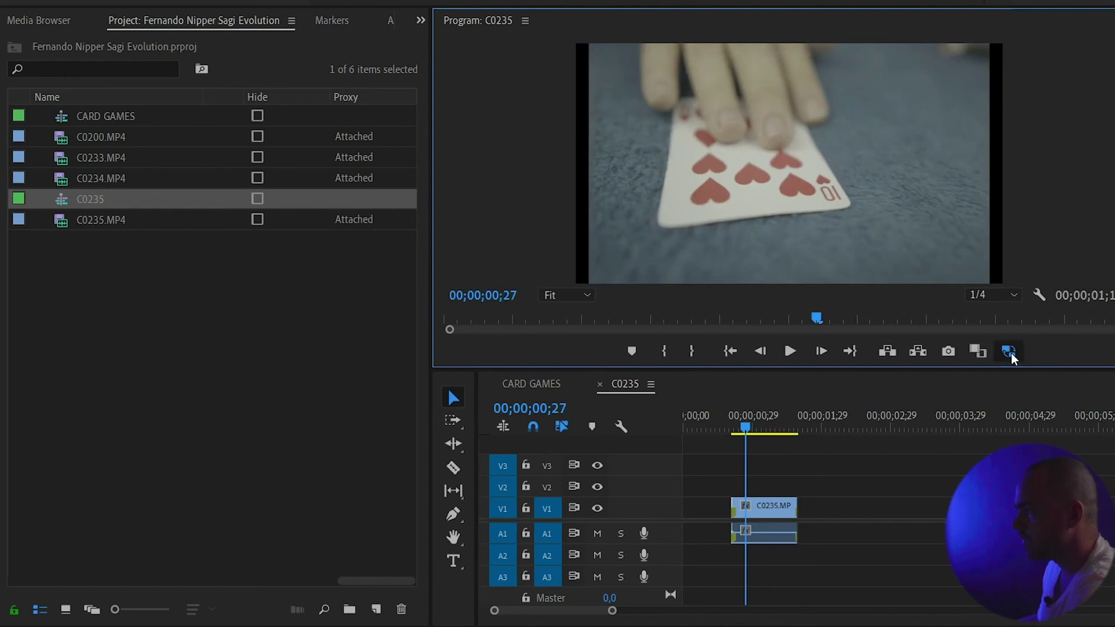
click(1011, 354)
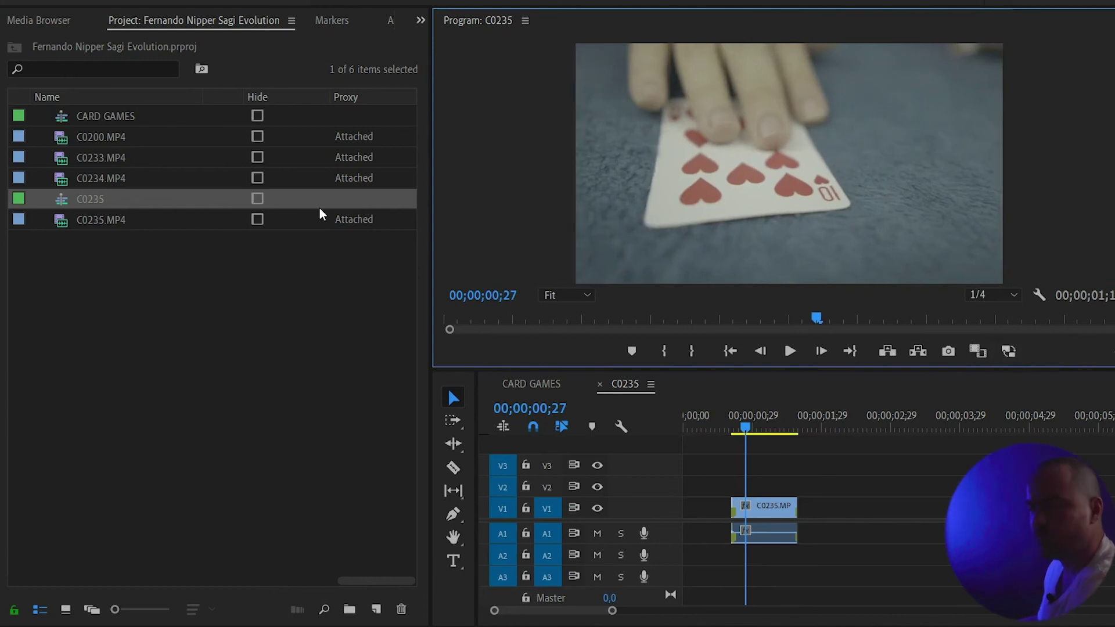
click(45, 22)
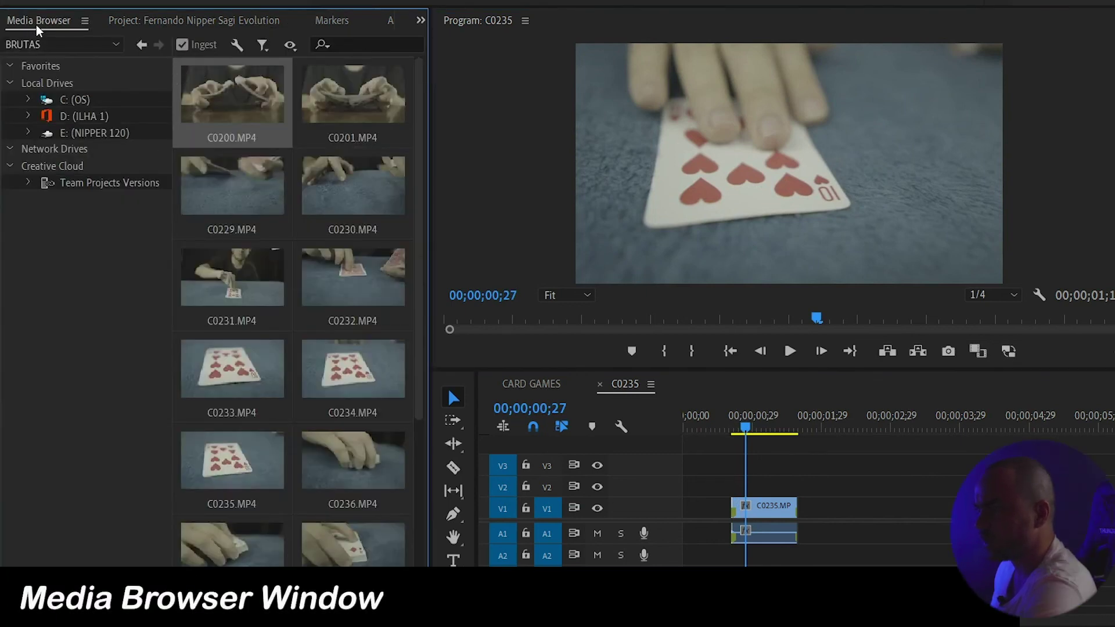
Switch off Ingest in the Media Browser and return to the Project panel's six-item list.
click(181, 45)
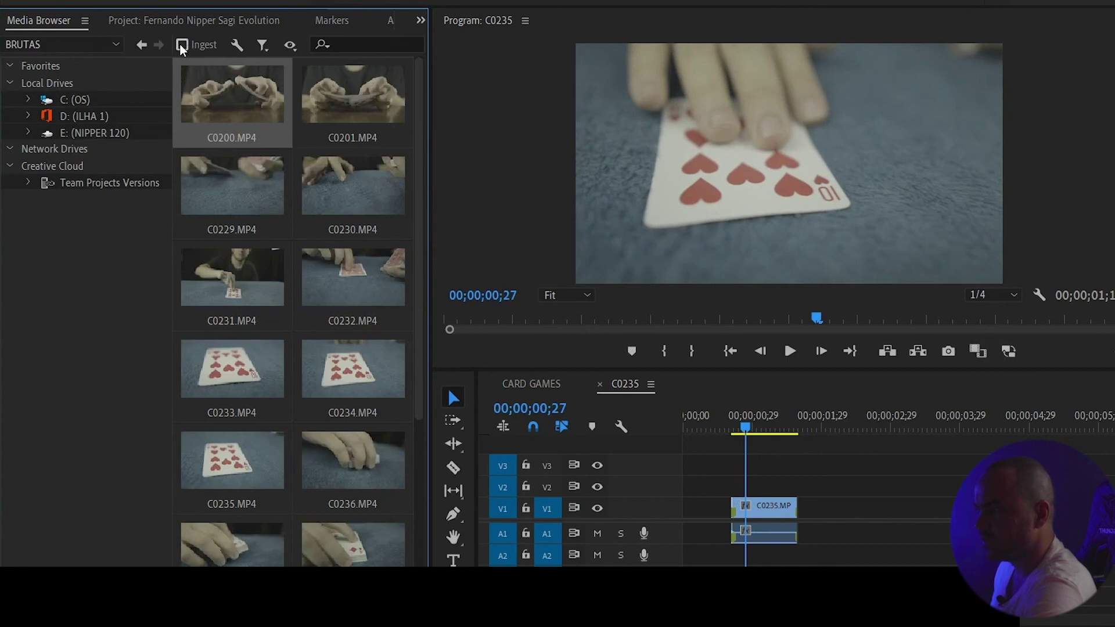
click(163, 22)
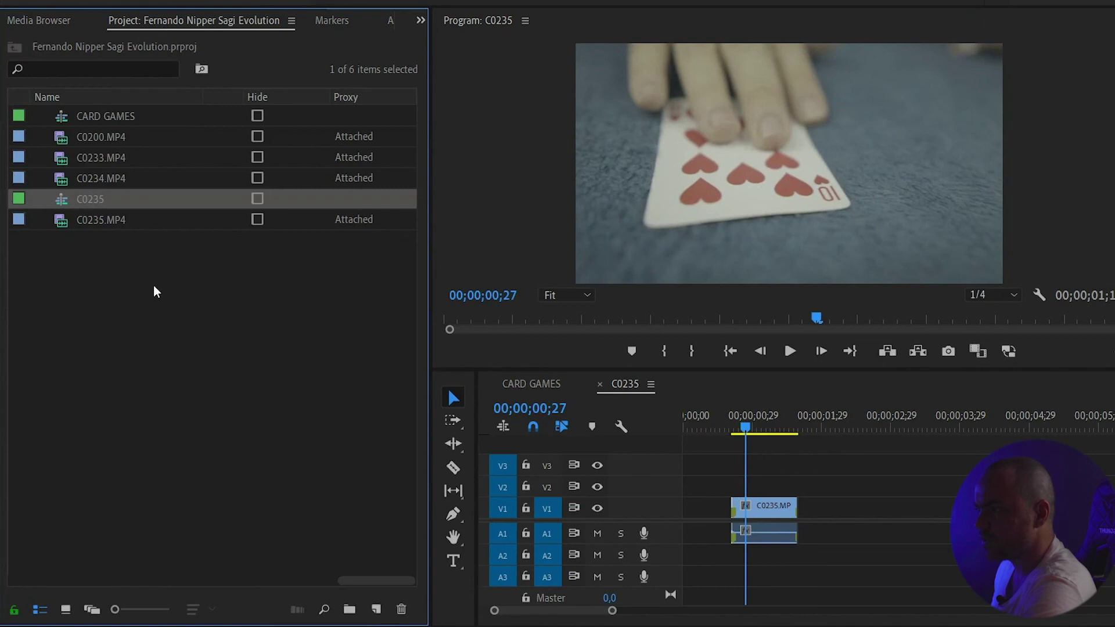
right_click(119, 296)
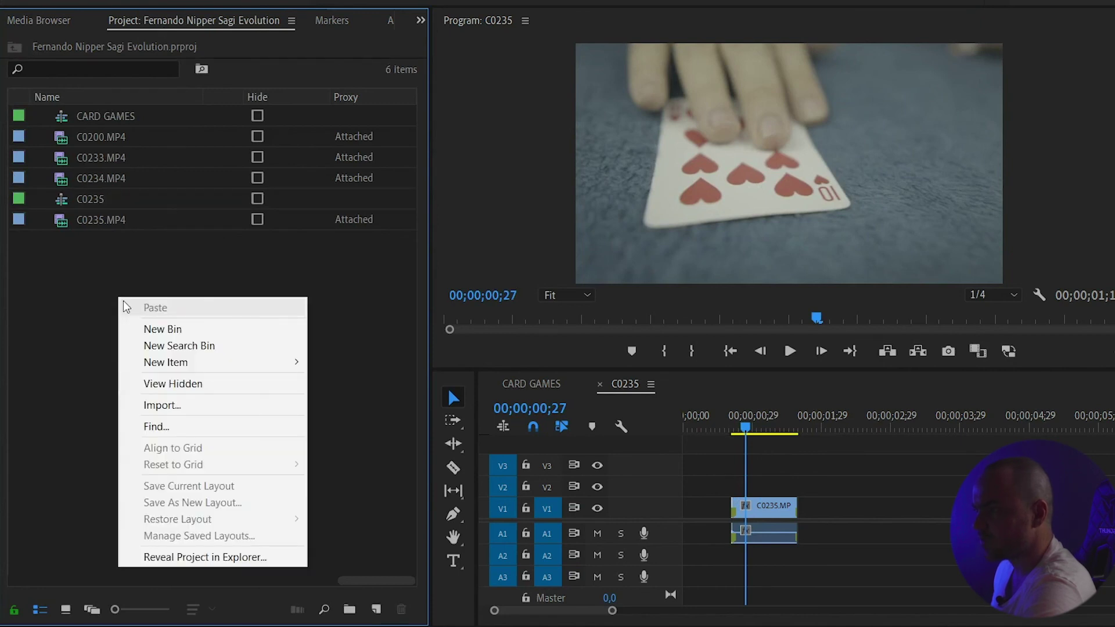
Import C0240.MP4 from the CARD GAMES > BRUTAS folder into the project.
click(229, 408)
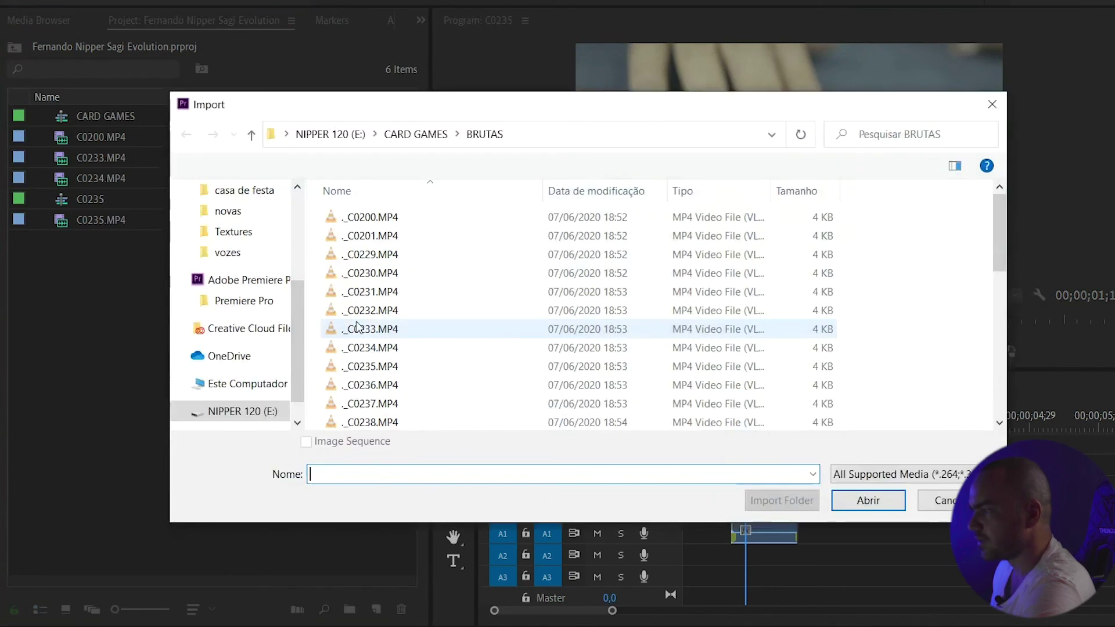
scroll(357, 328, down, 6)
scroll(359, 349, down, 2)
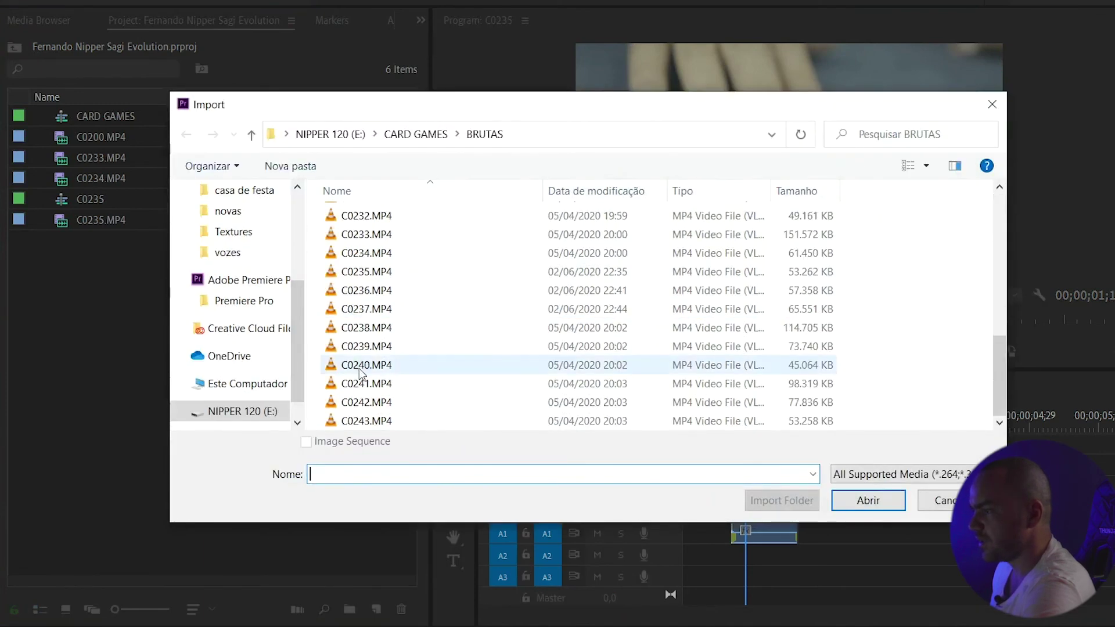
click(360, 371)
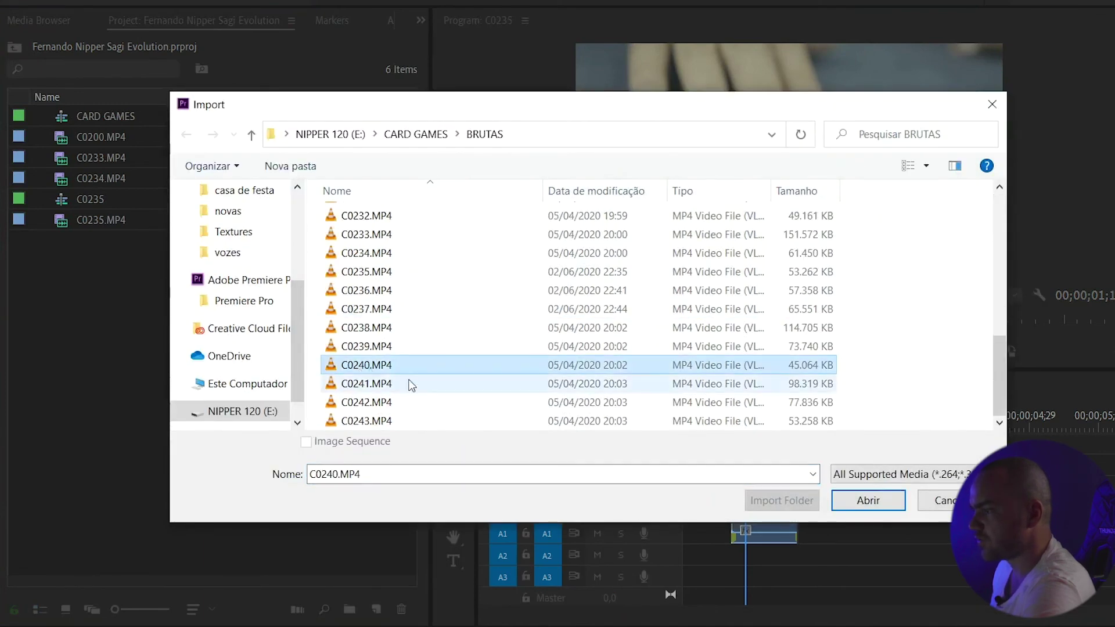
click(877, 507)
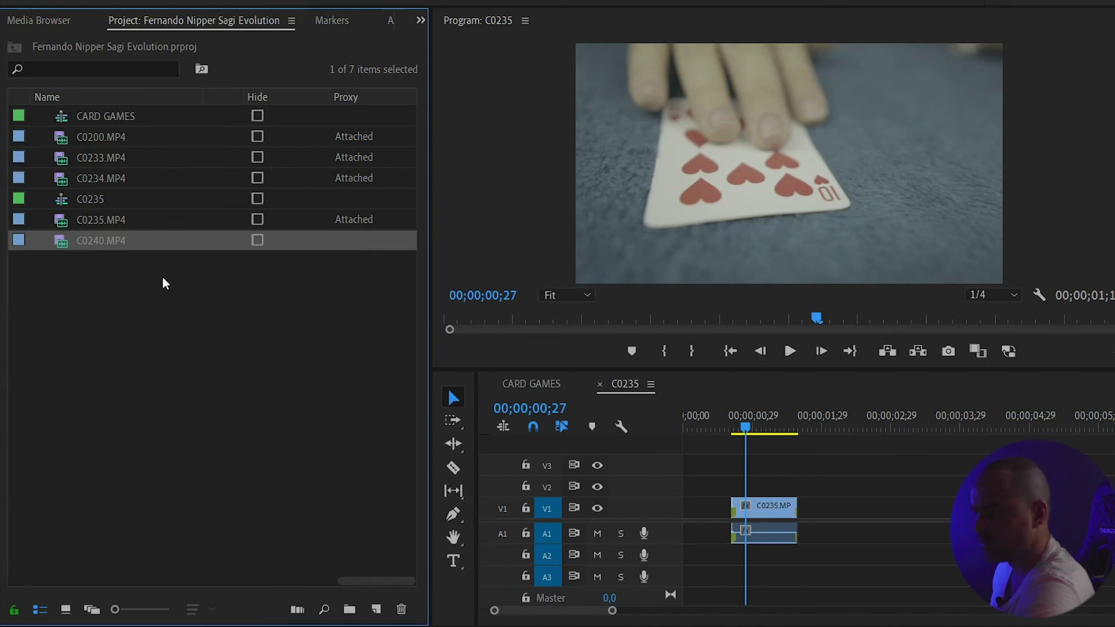
Bring up the Create Proxies dialog for C0240.MP4, set to H.264 at 1024x540.
right_click(62, 241)
click(30, 242)
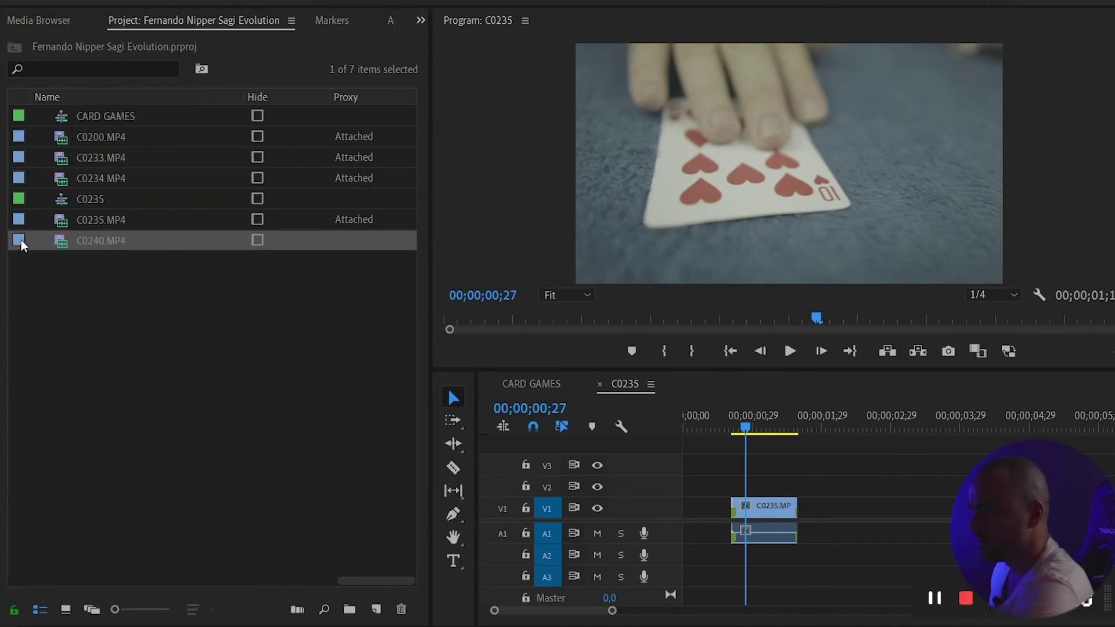
right_click(60, 243)
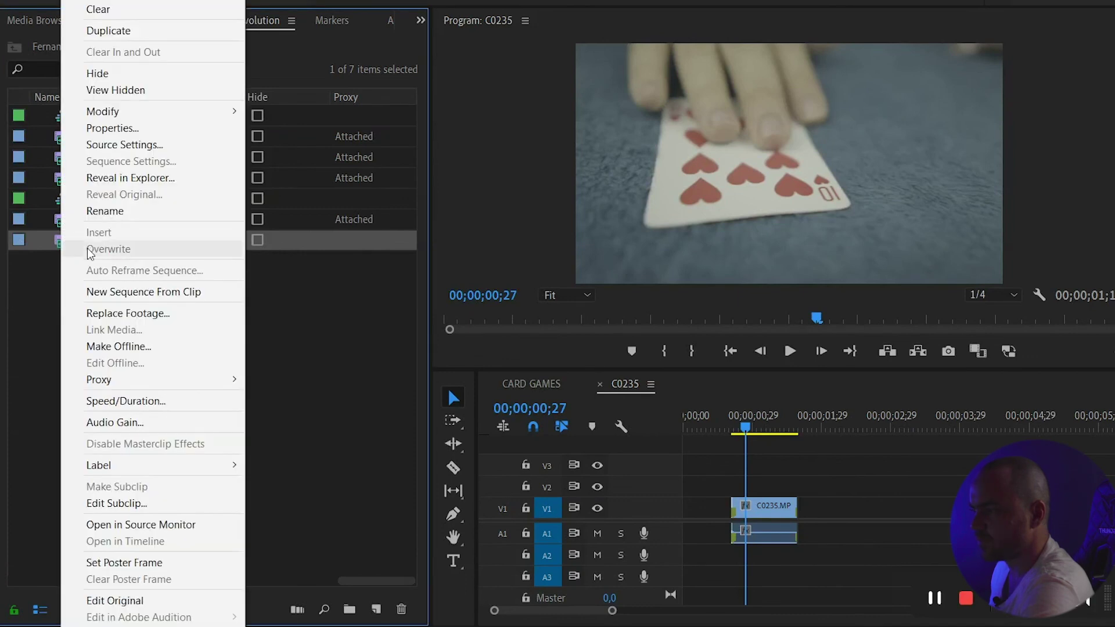
mouse_move(169, 385)
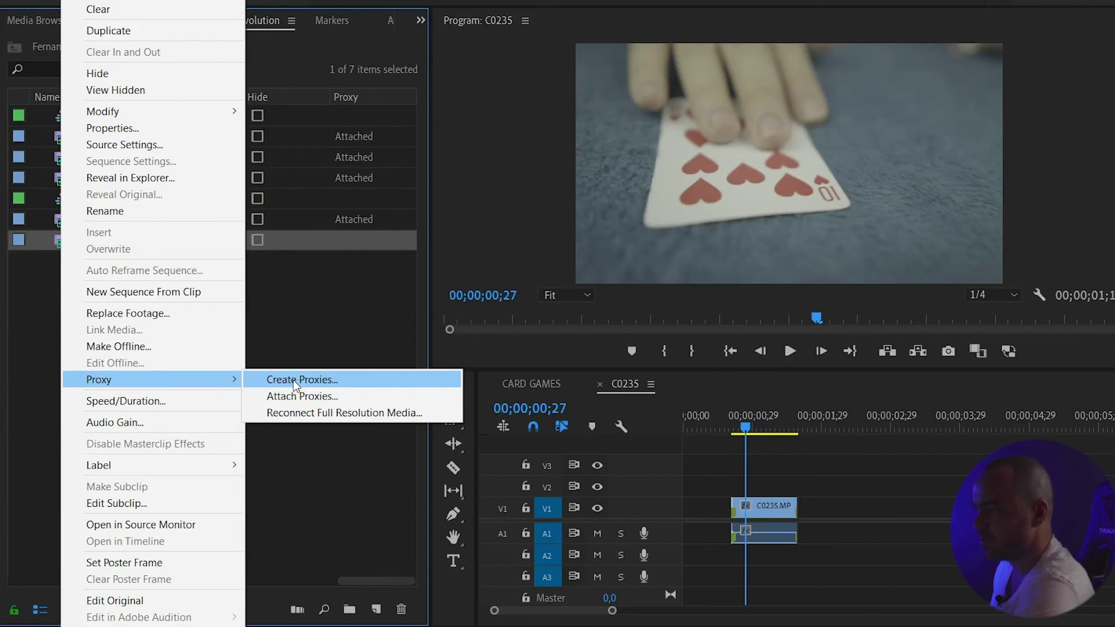
click(296, 383)
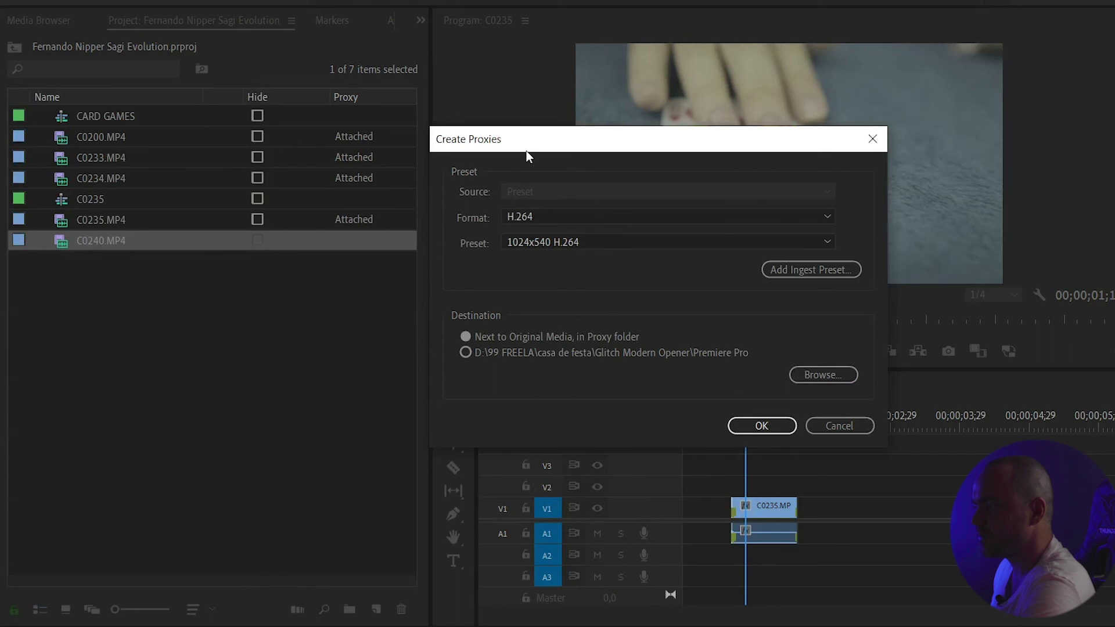
Keep the 1024x540 H.264 proxy preset for C0240.MP4.
drag(526, 137, 505, 126)
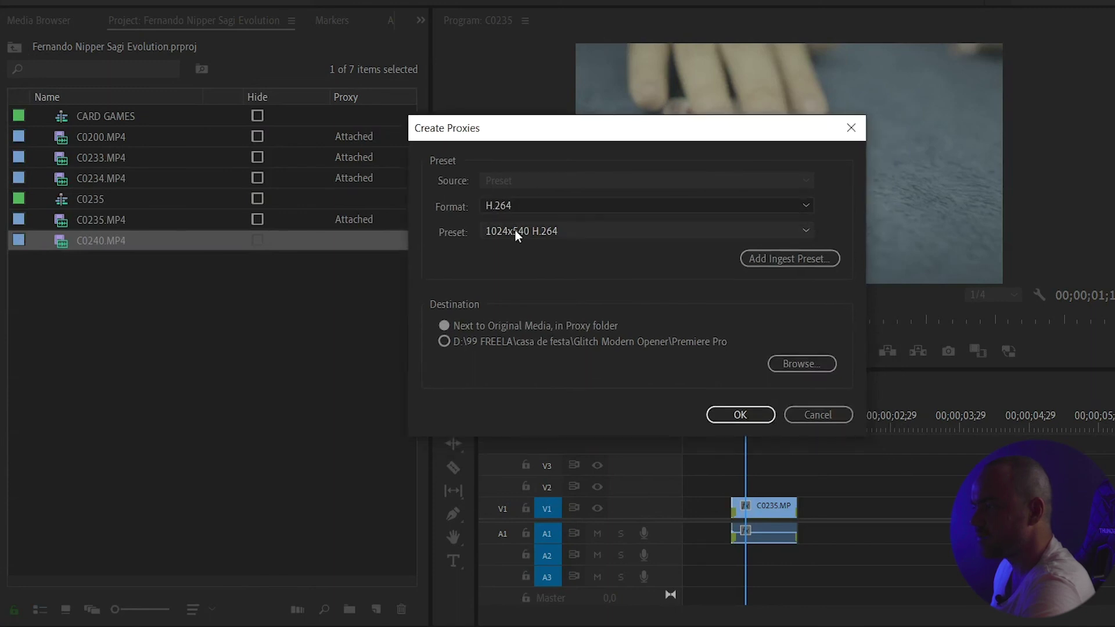
click(547, 231)
click(549, 245)
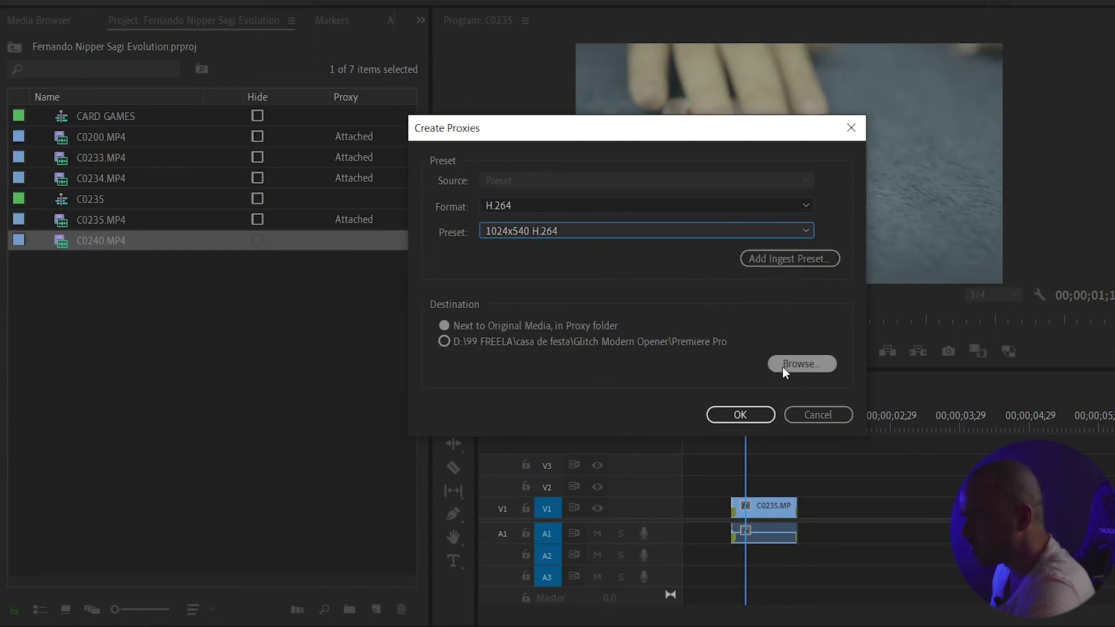
Set the proxy destination to E:\CARD GAMES\PROXY and generate the C0240.MP4 proxy.
click(798, 363)
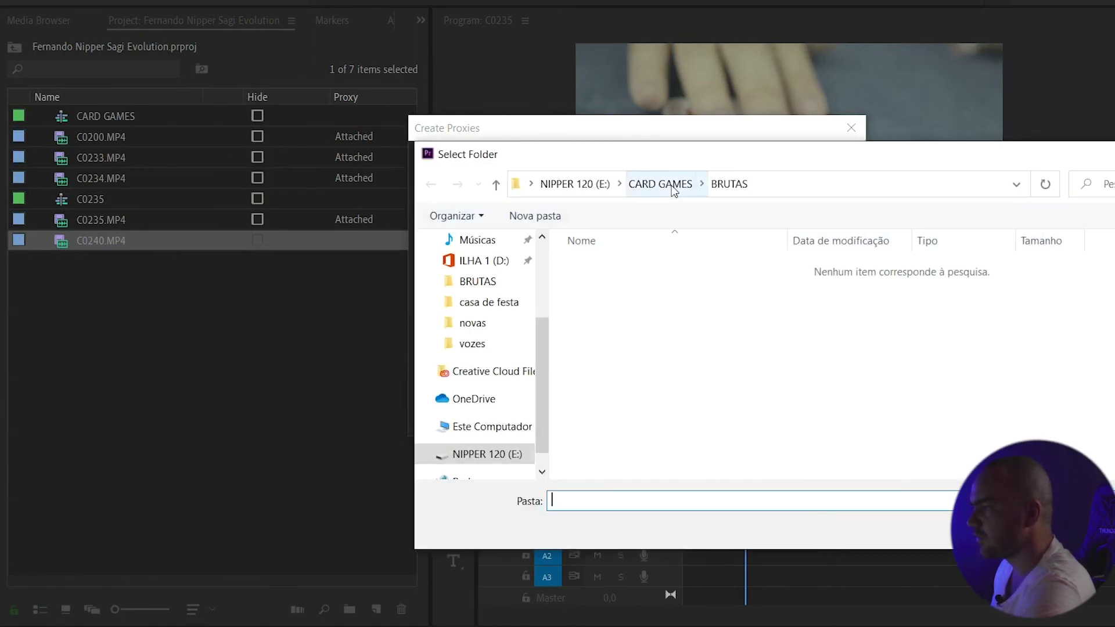
click(674, 191)
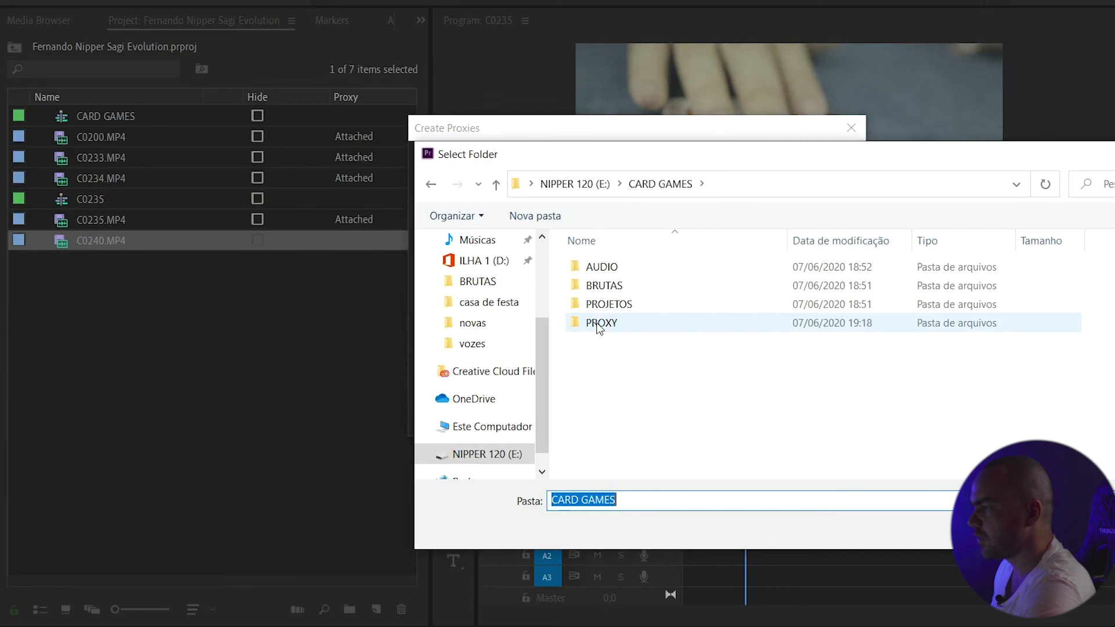
double_click(602, 324)
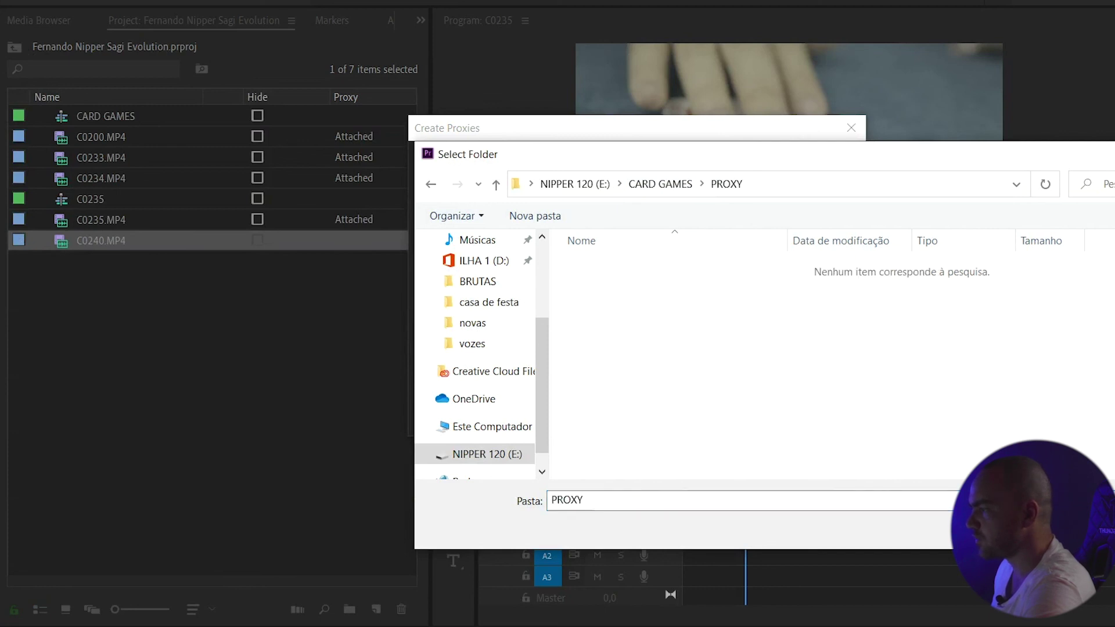
key(Return)
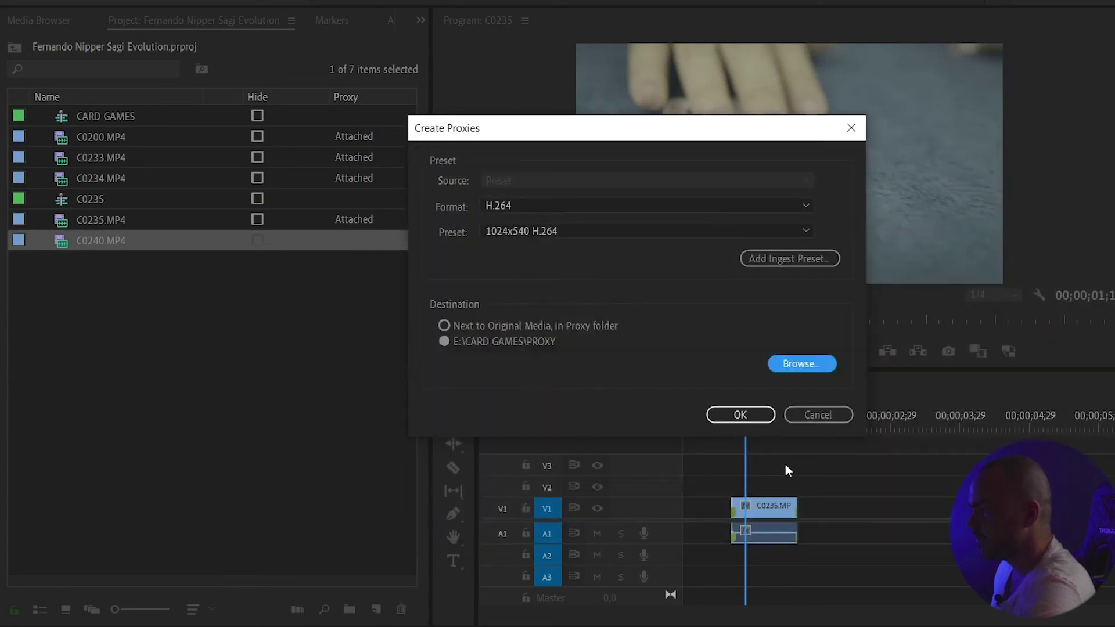
click(744, 412)
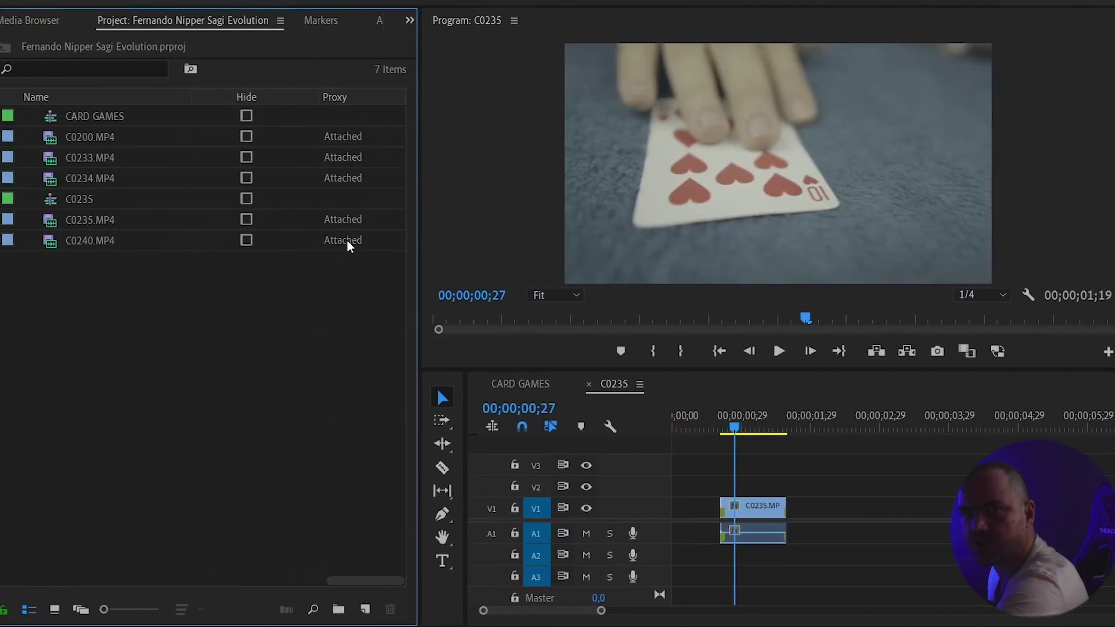
right_click(80, 240)
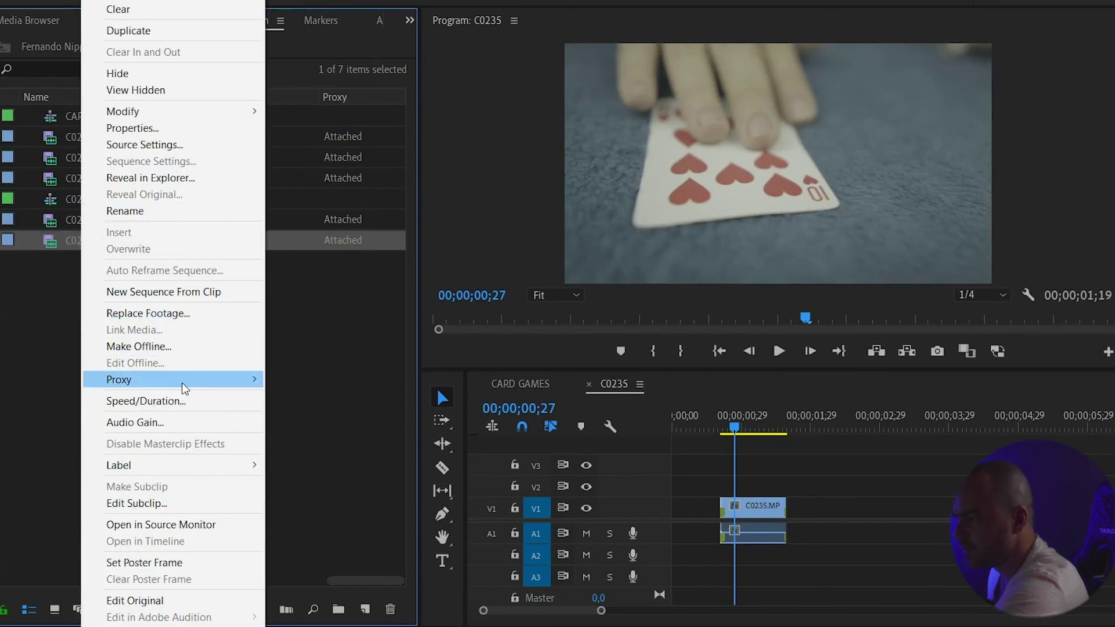
mouse_move(184, 382)
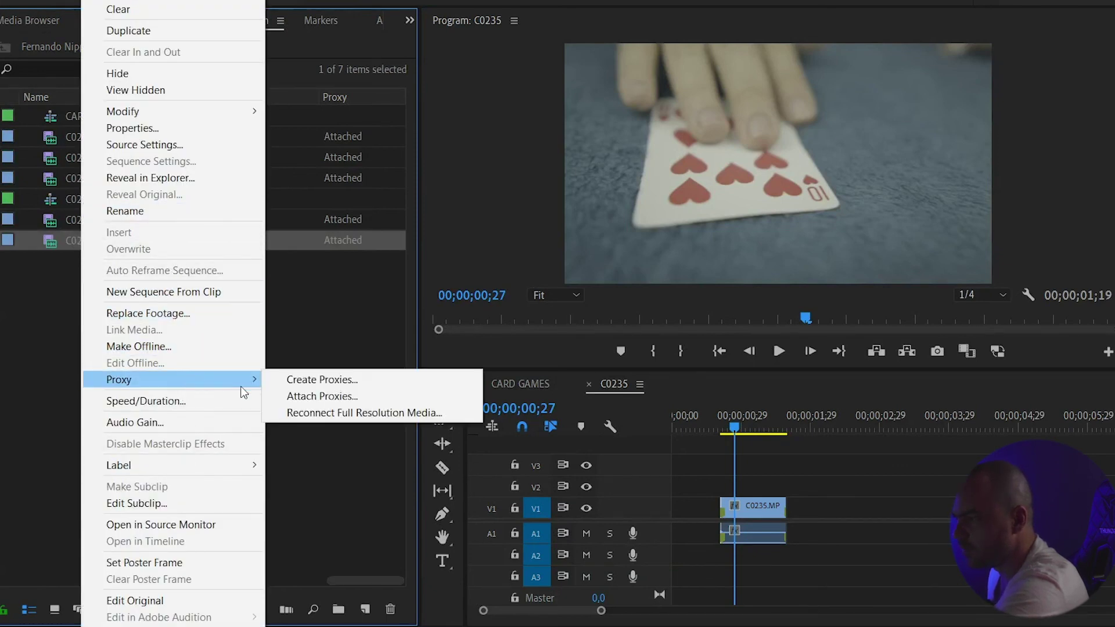
click(341, 397)
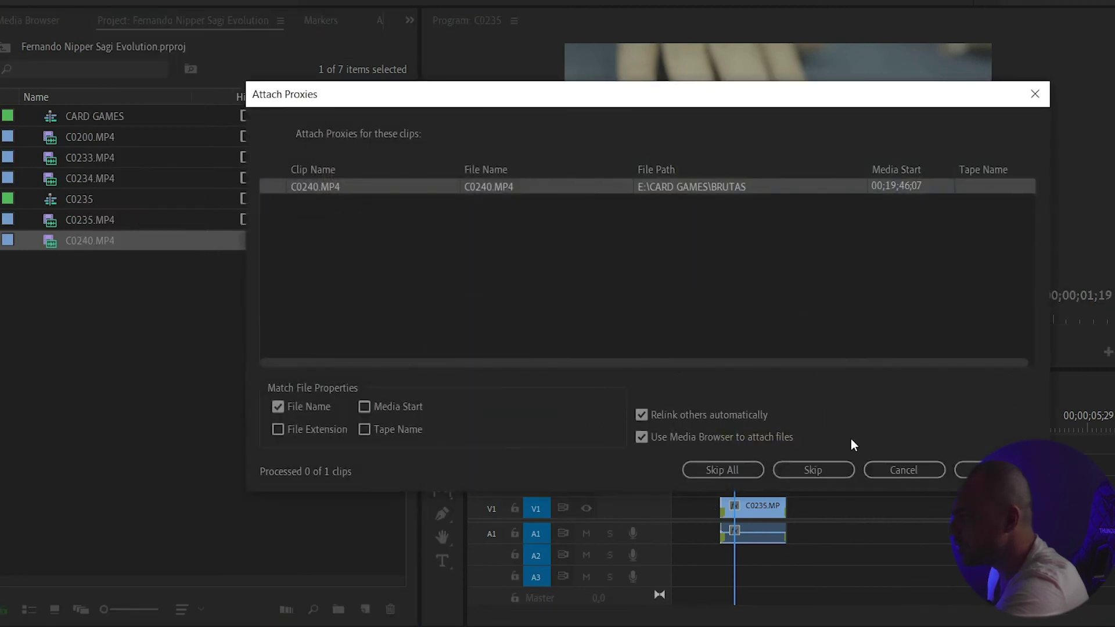
click(970, 470)
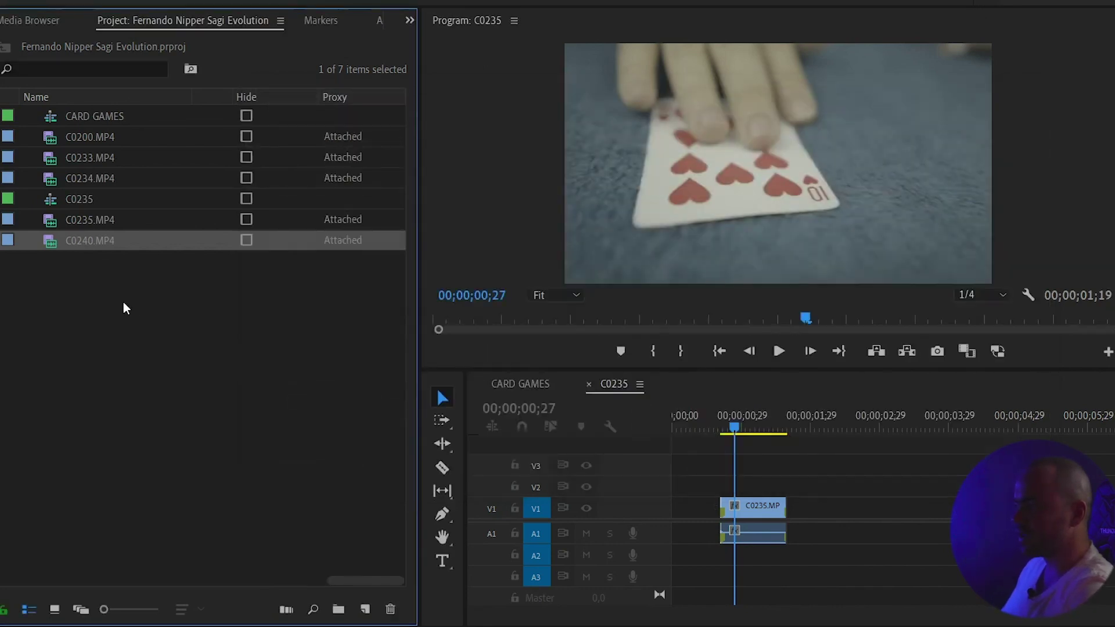
click(127, 295)
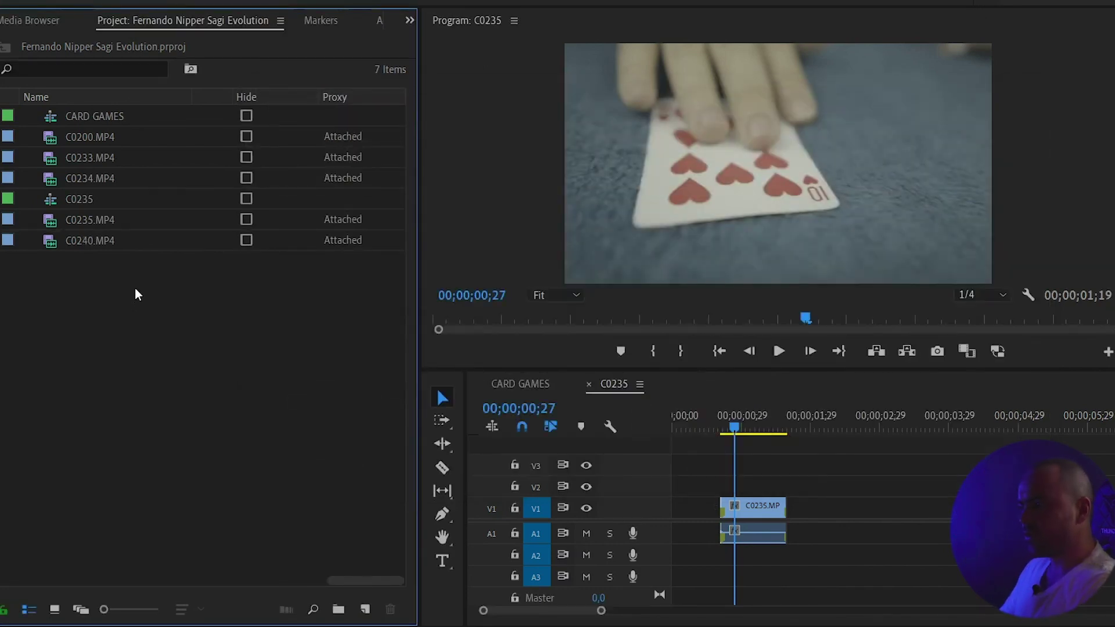
Switch on proxy playback so the program monitor shows the proxy image.
click(998, 352)
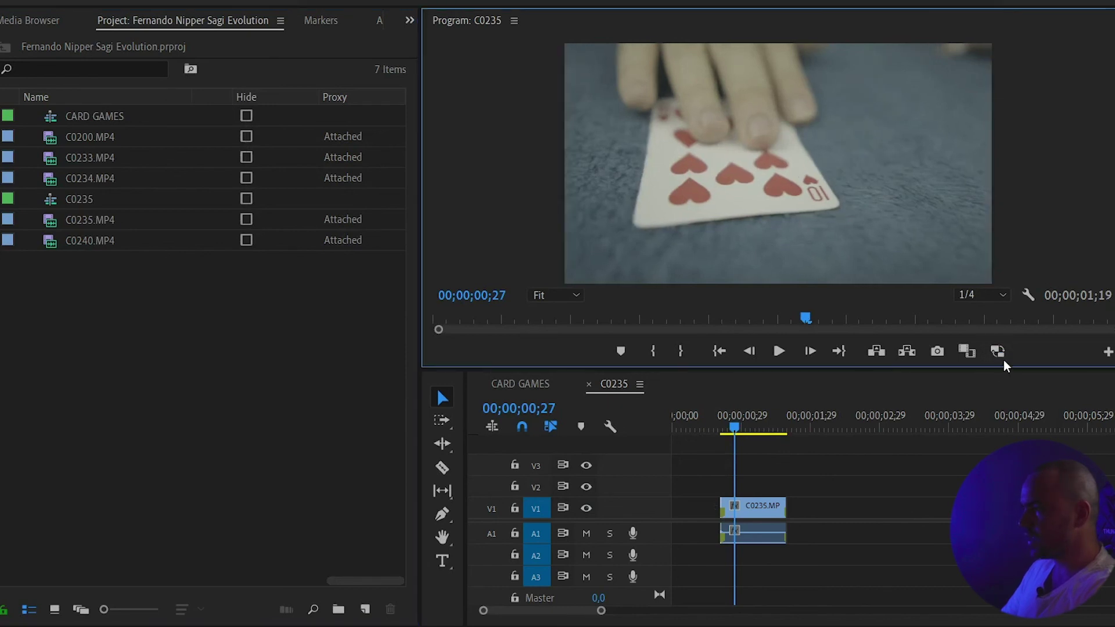
click(999, 351)
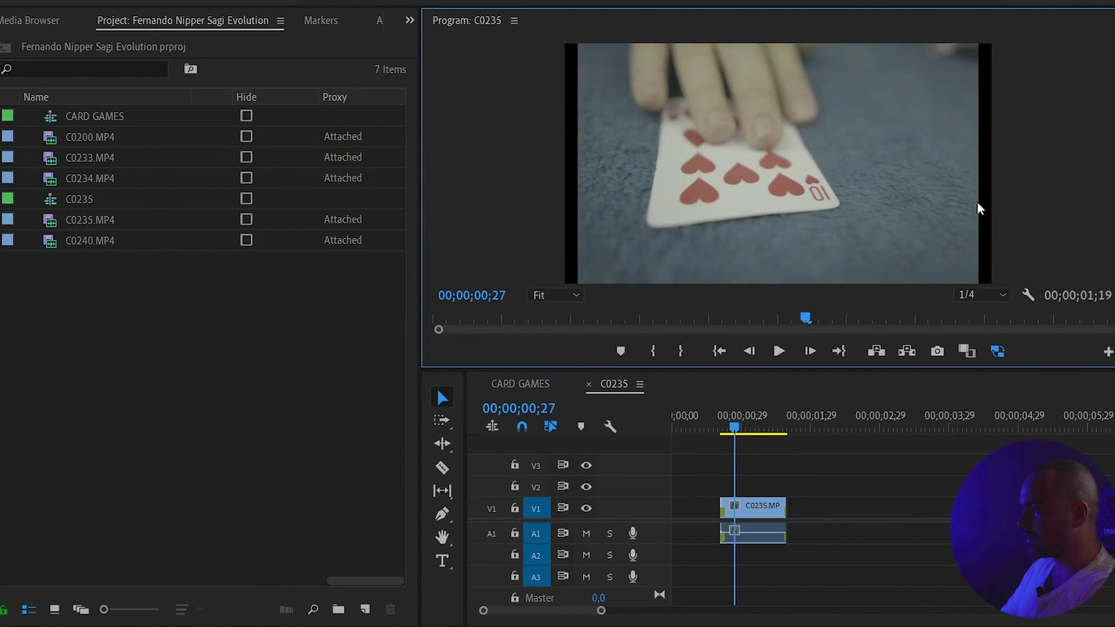